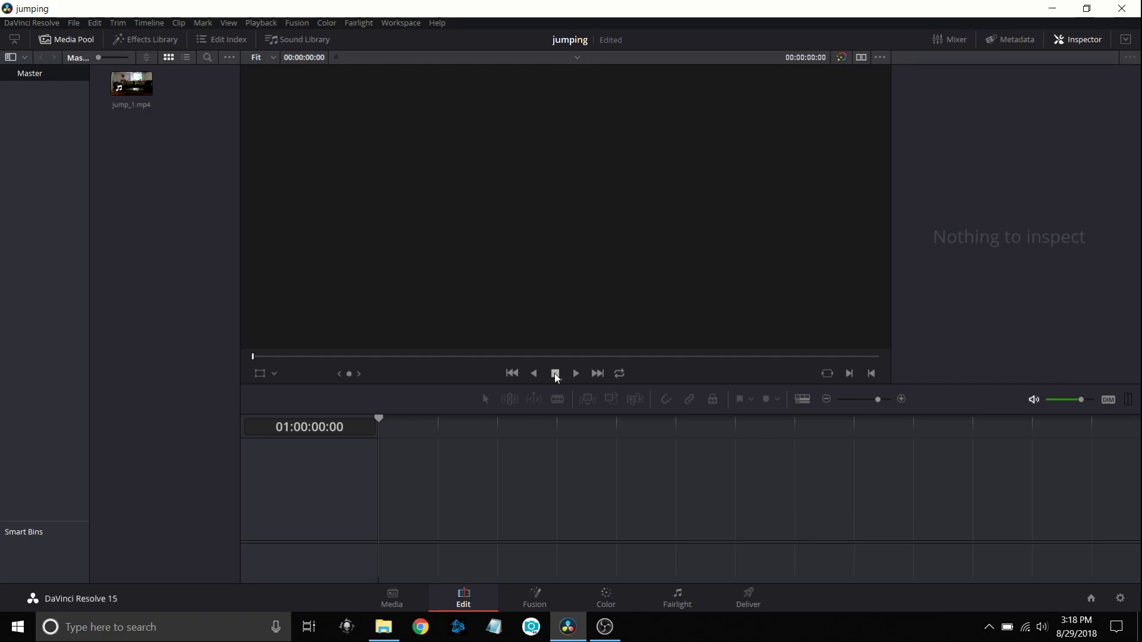
Place jump_1.mp4 at the start of a new timeline and move its audio about 5 min 46 s past the video.
left_click_drag(137, 95, 357, 505)
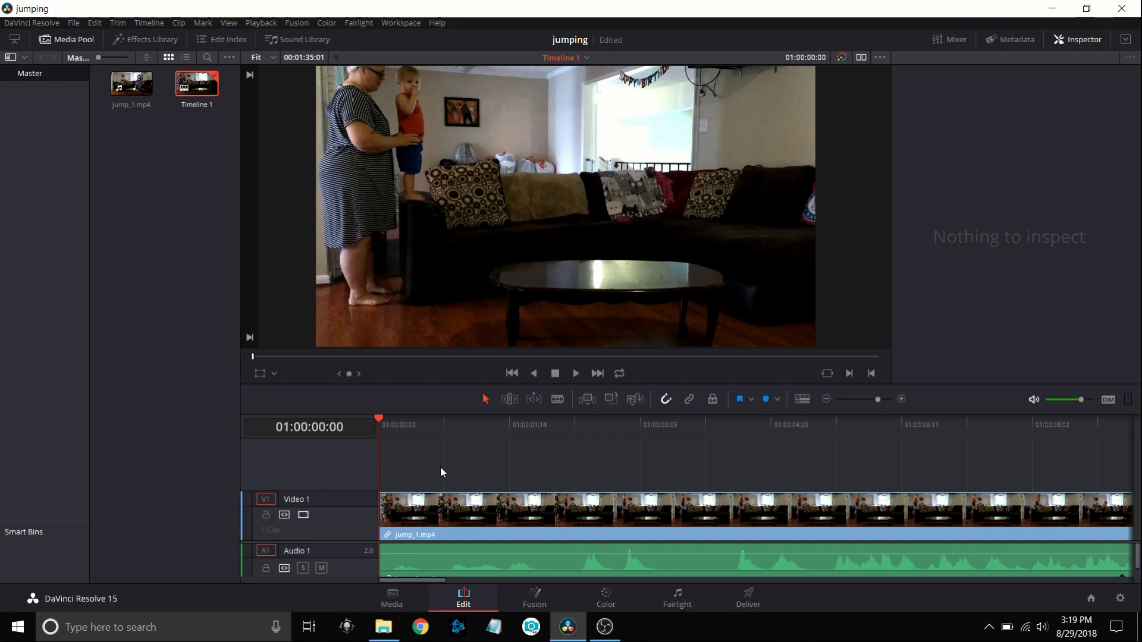
left_click(535, 472)
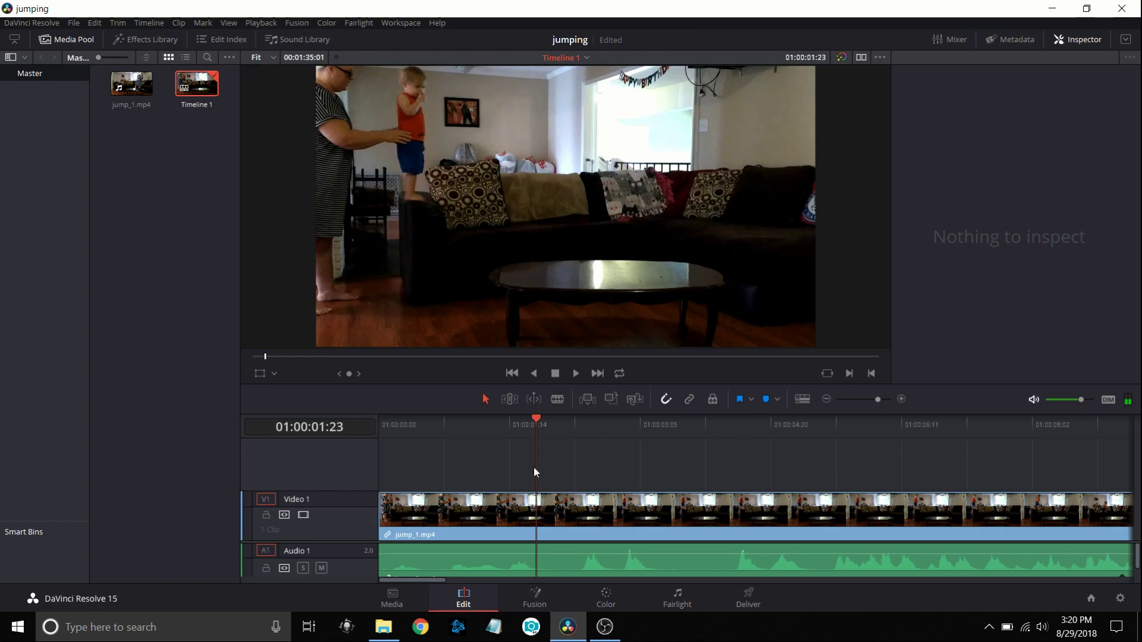
left_click(491, 559)
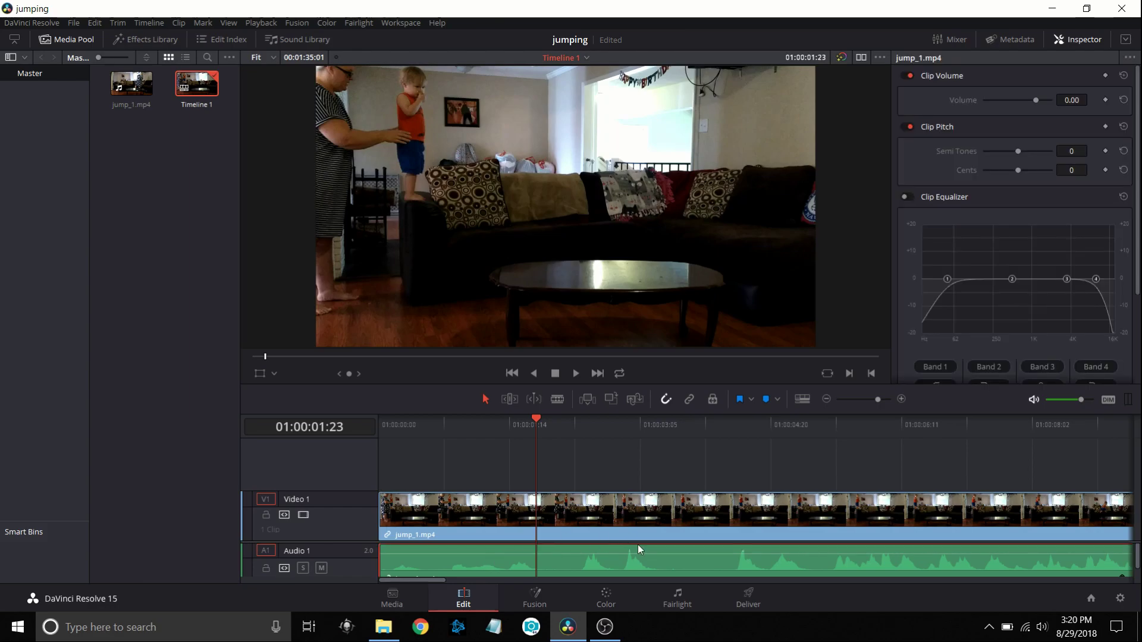
left_click(826, 399)
left_click(827, 399)
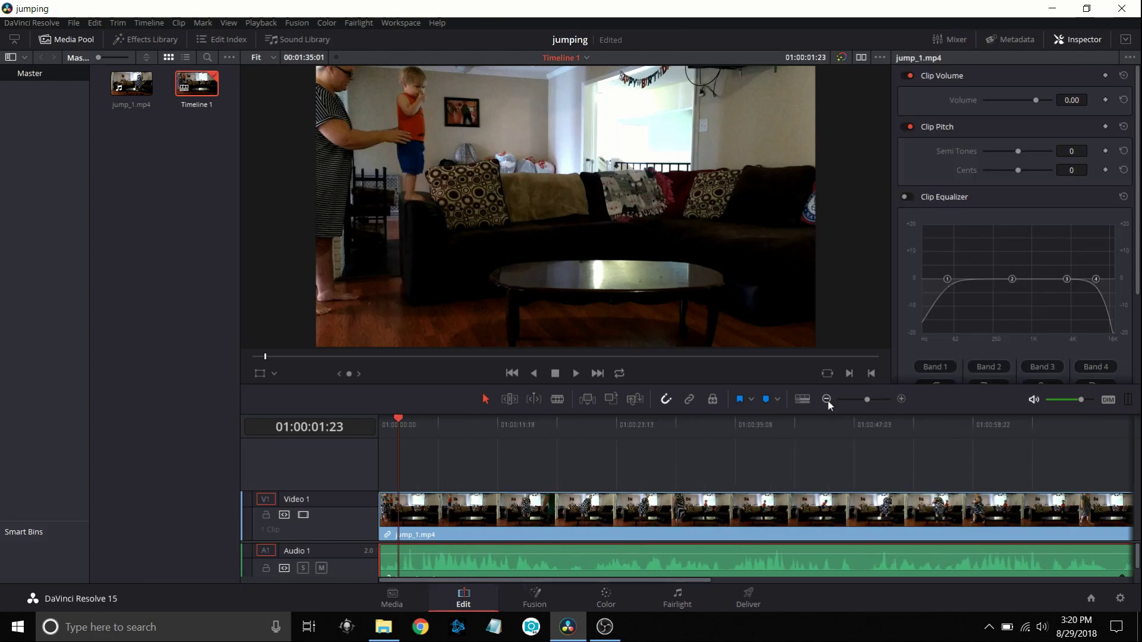
left_click(826, 399)
left_click(827, 399)
left_click_drag(404, 552, 842, 552)
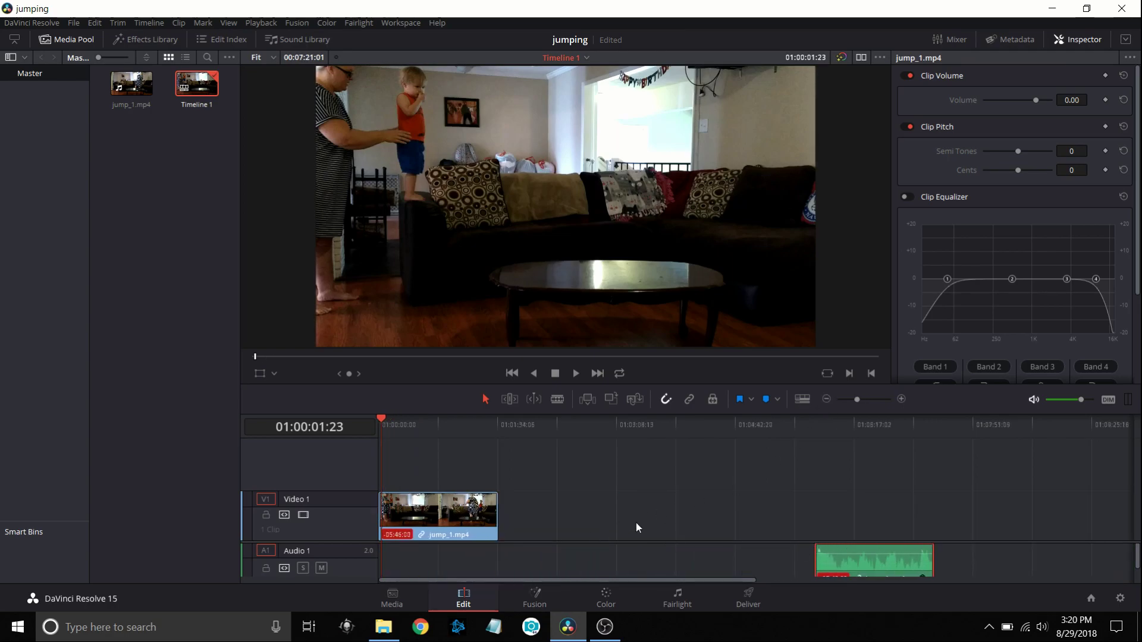
Play through the video to find the moment just before the child jumps and split the clip at 01:00:06:03.
left_click(901, 399)
left_click(902, 399)
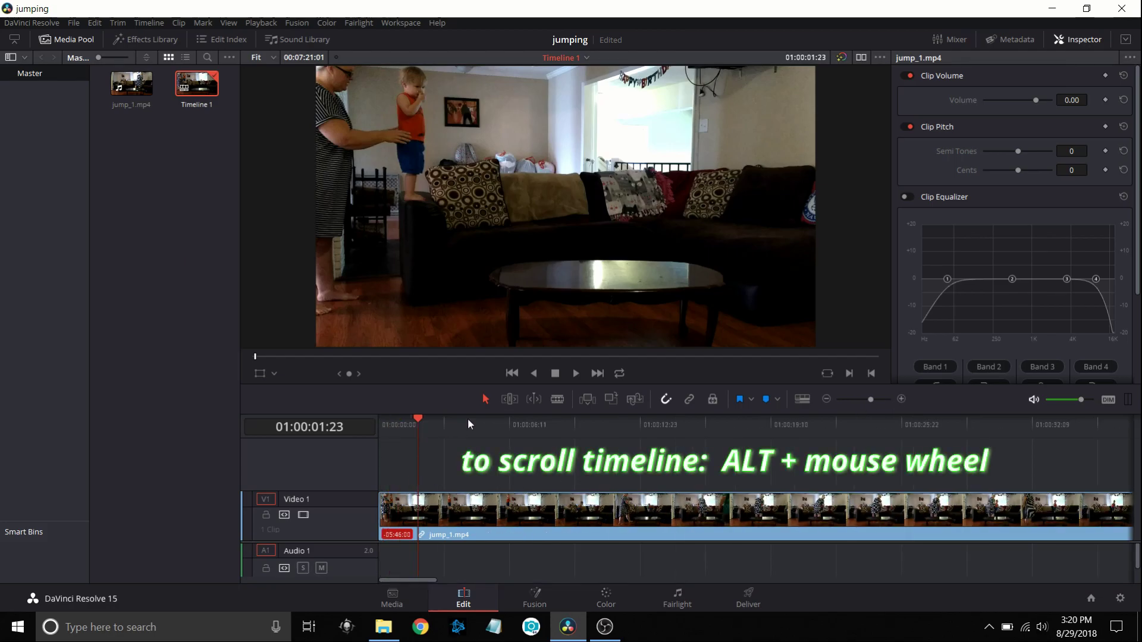
left_click(576, 375)
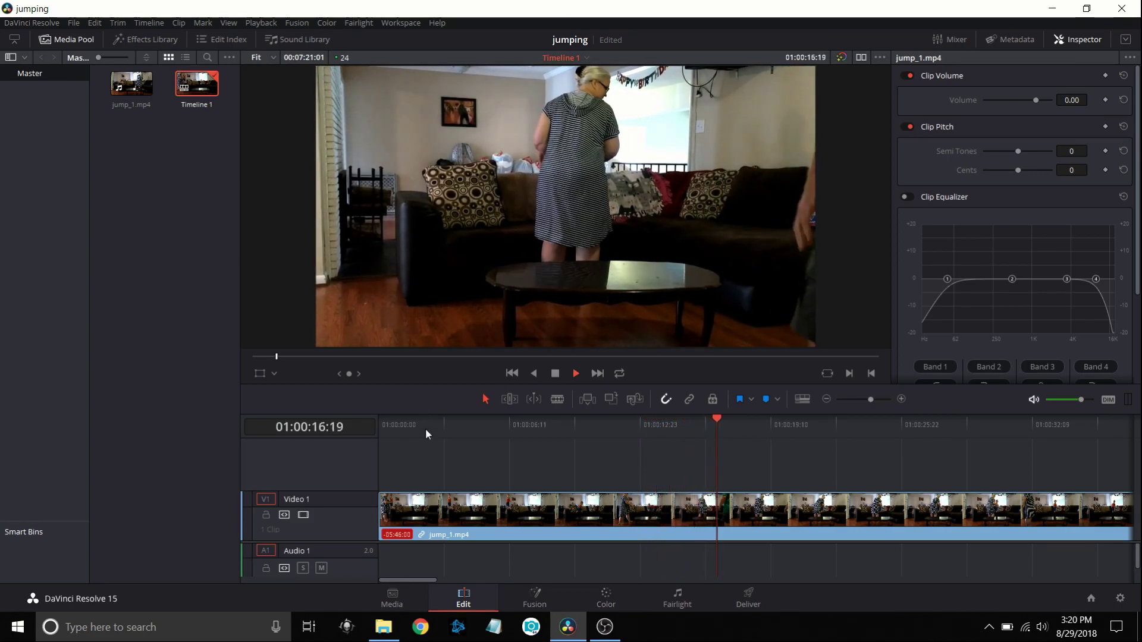
left_click(555, 376)
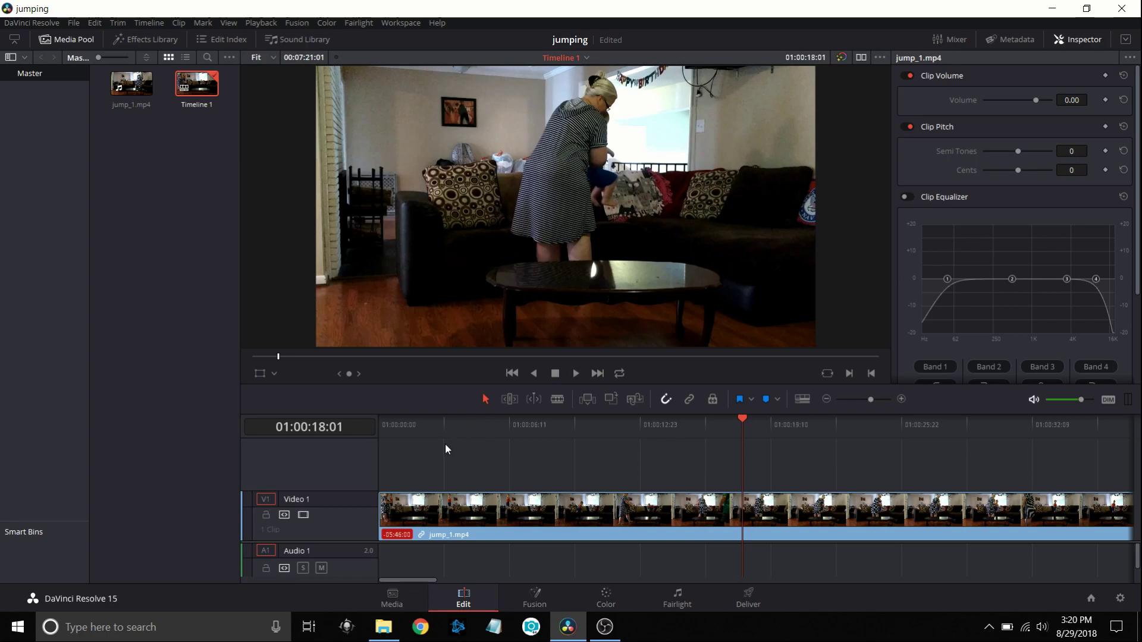
left_click(431, 427)
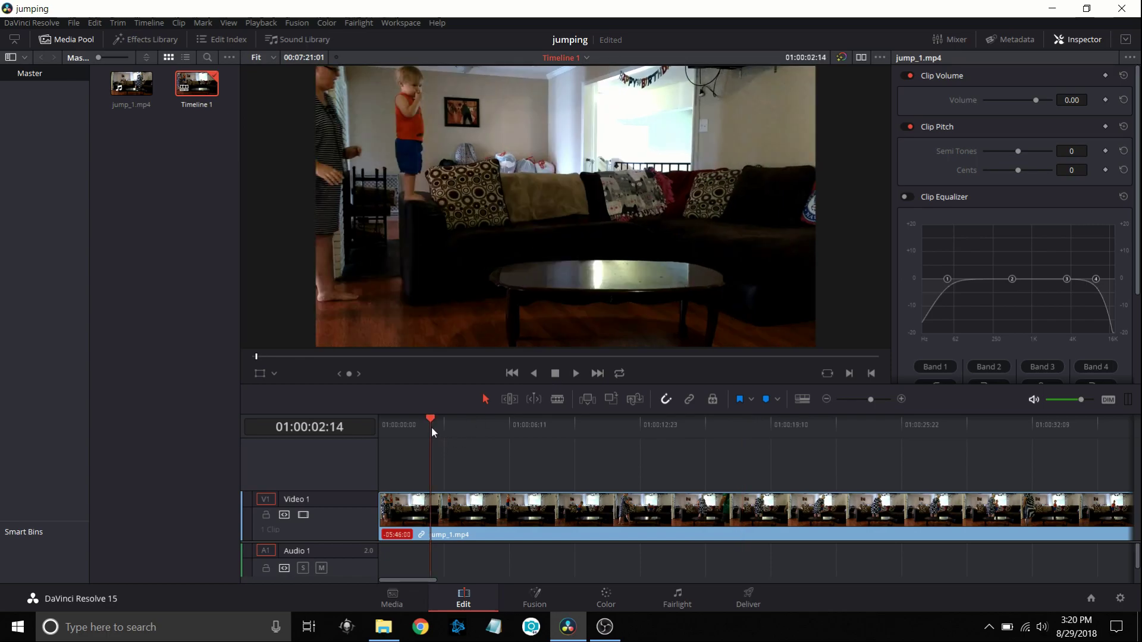
left_click(577, 374)
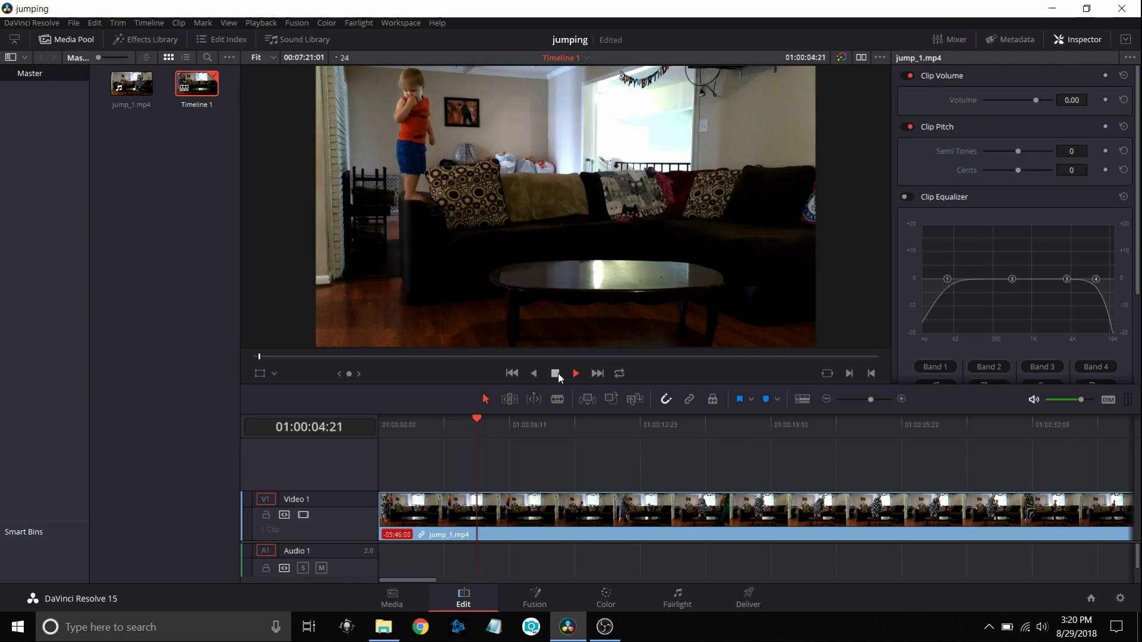
left_click(558, 373)
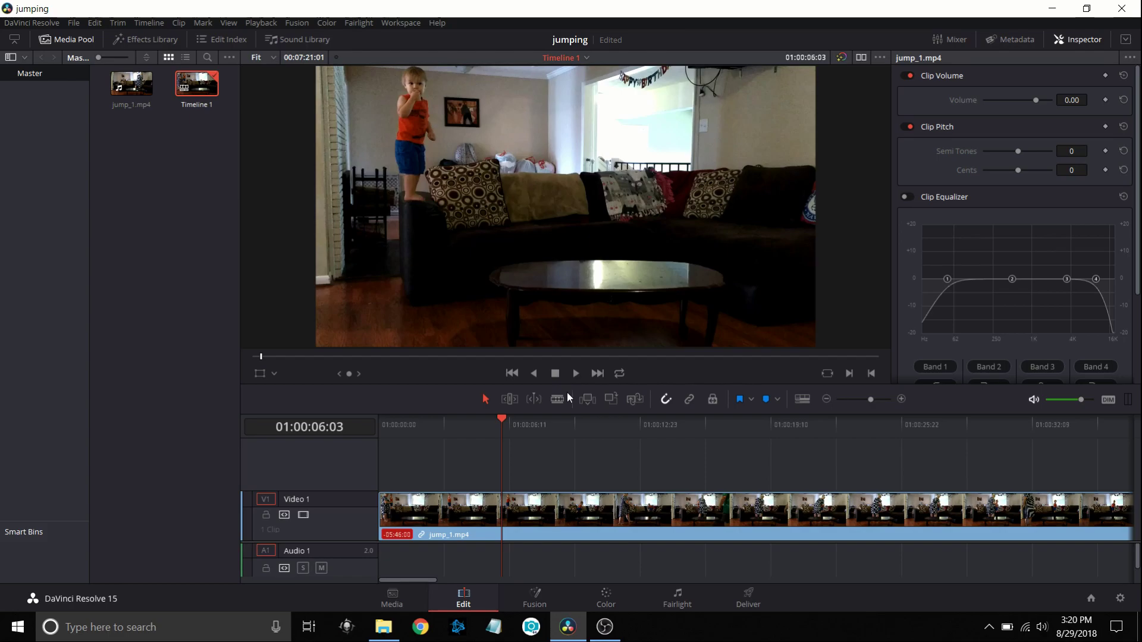
left_click(558, 399)
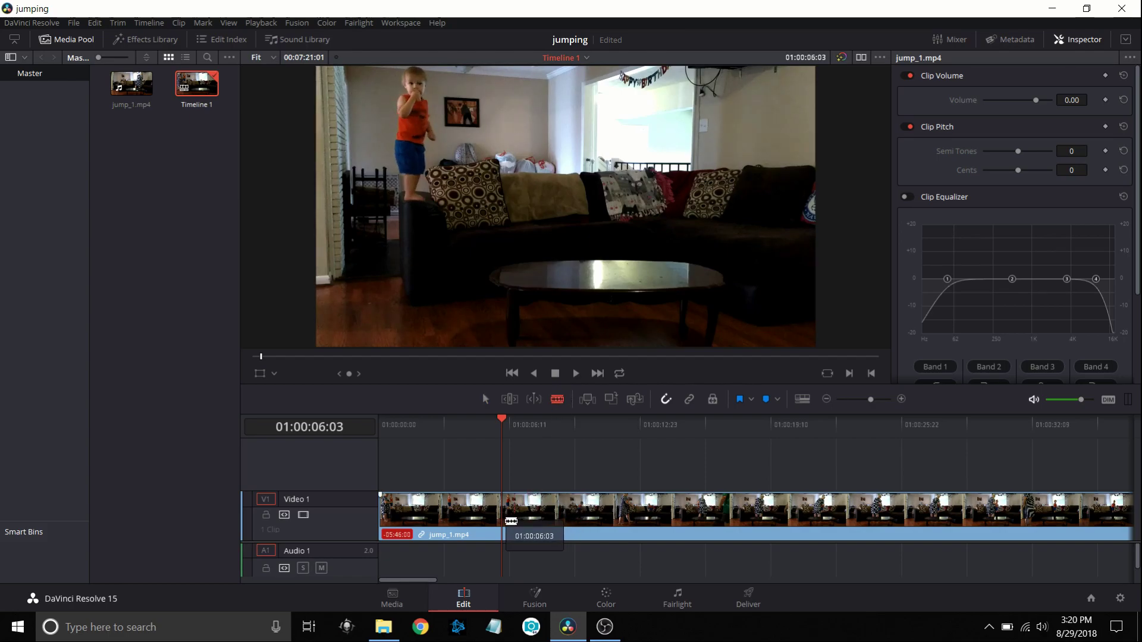
left_click(503, 521)
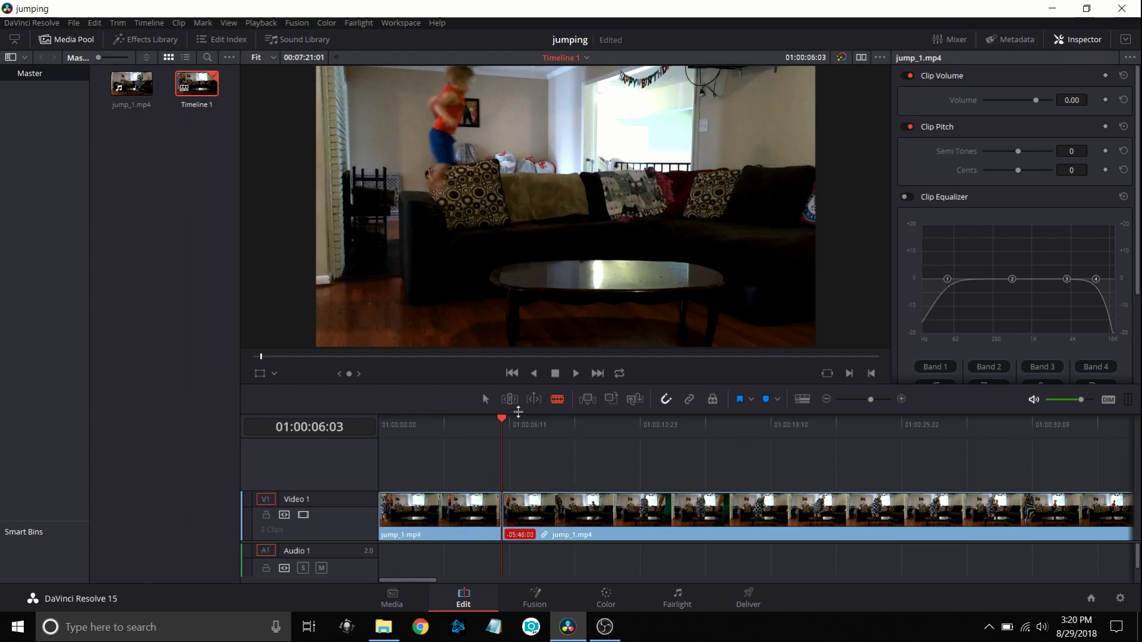
Ripple delete the clip segment before the cut.
left_click(485, 399)
left_click(461, 513)
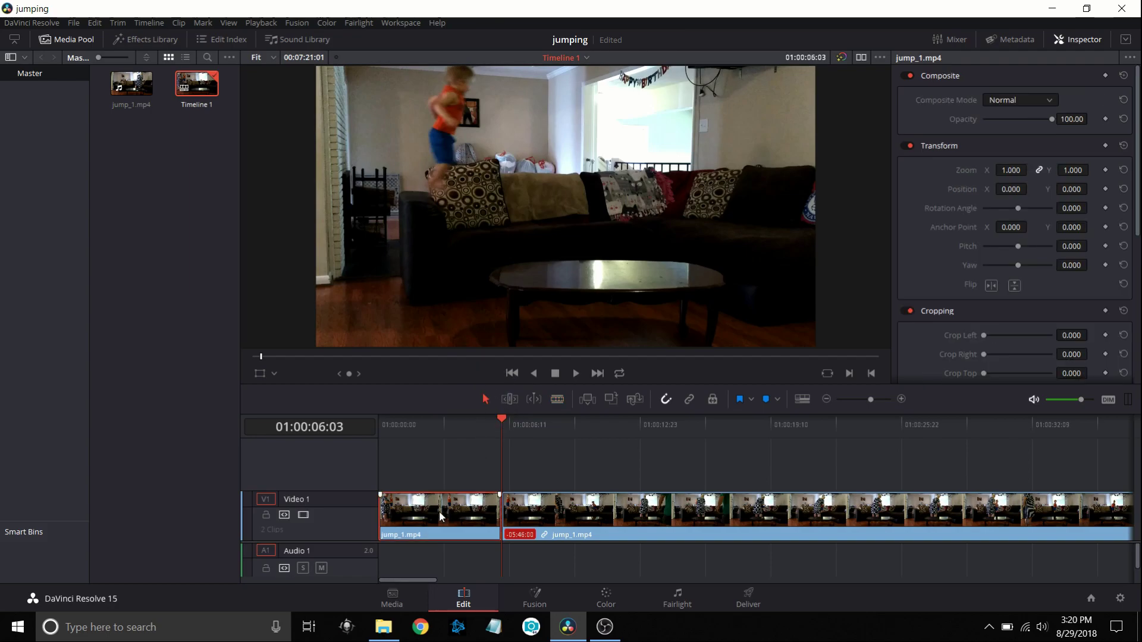
right_click(439, 512)
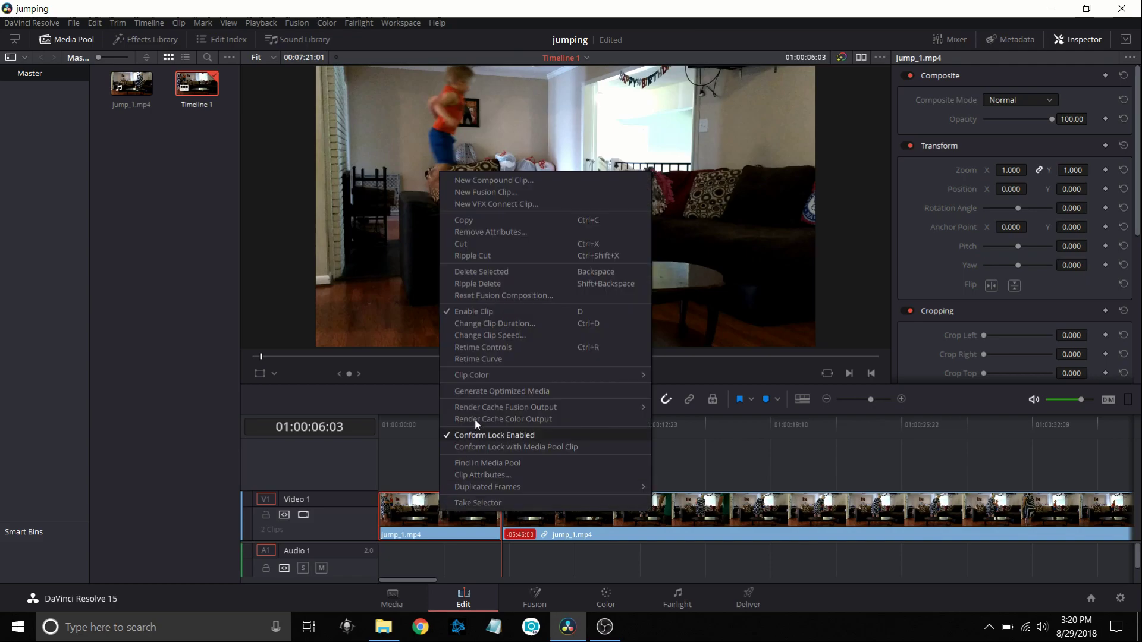
left_click(495, 284)
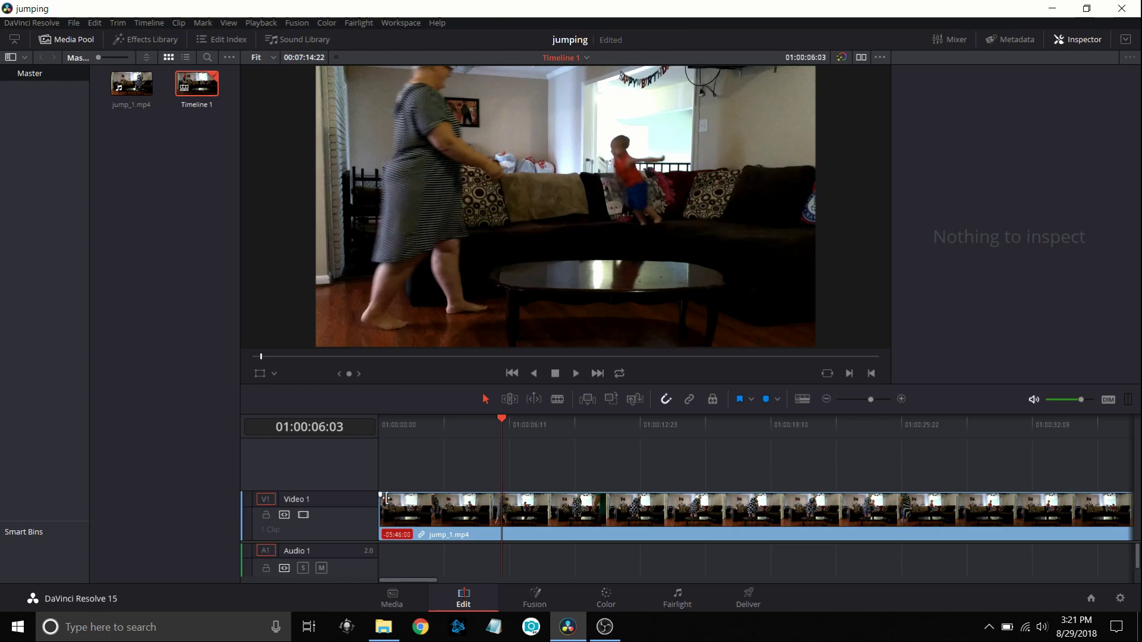
Step frame by frame to the child's leap off the couch arm and split the video at 01:00:01:23.
left_click(381, 425)
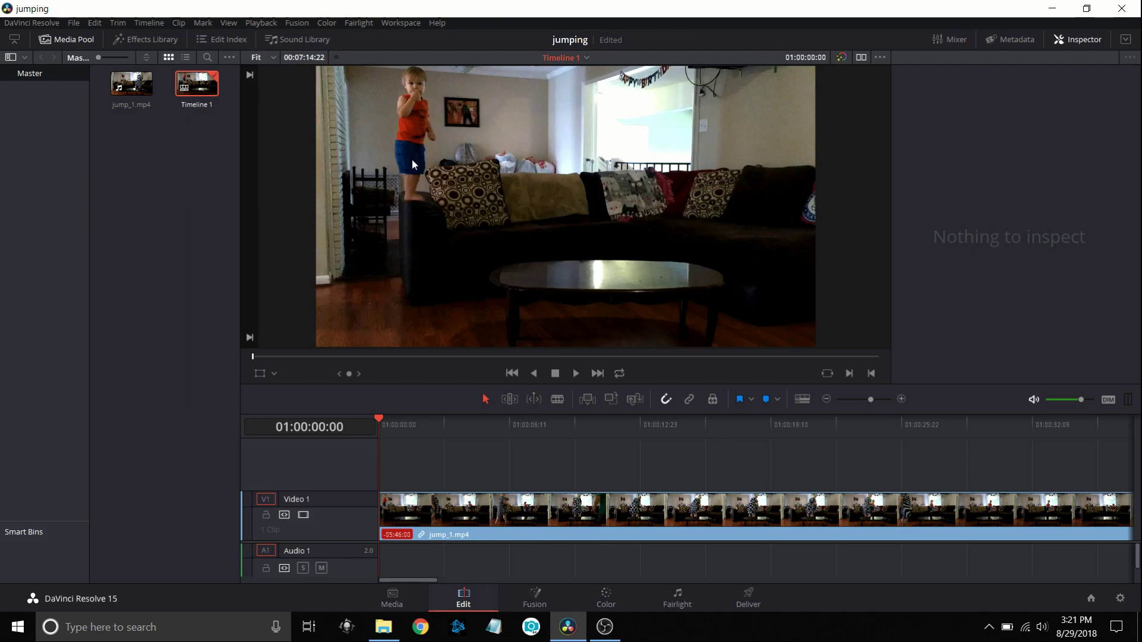
left_click(574, 373)
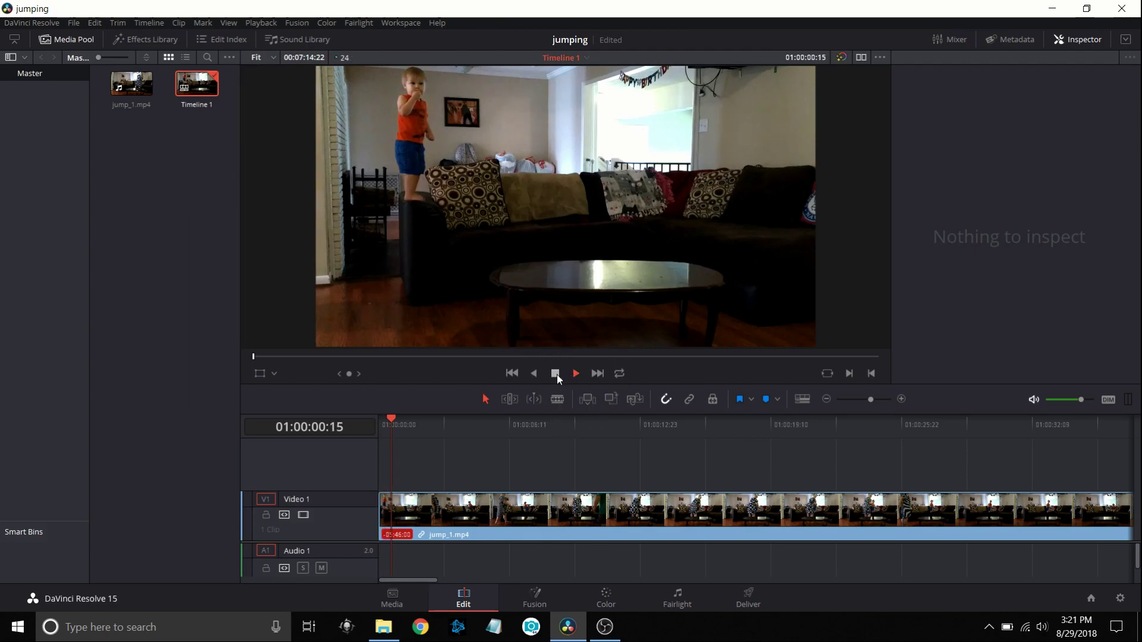
left_click(557, 375)
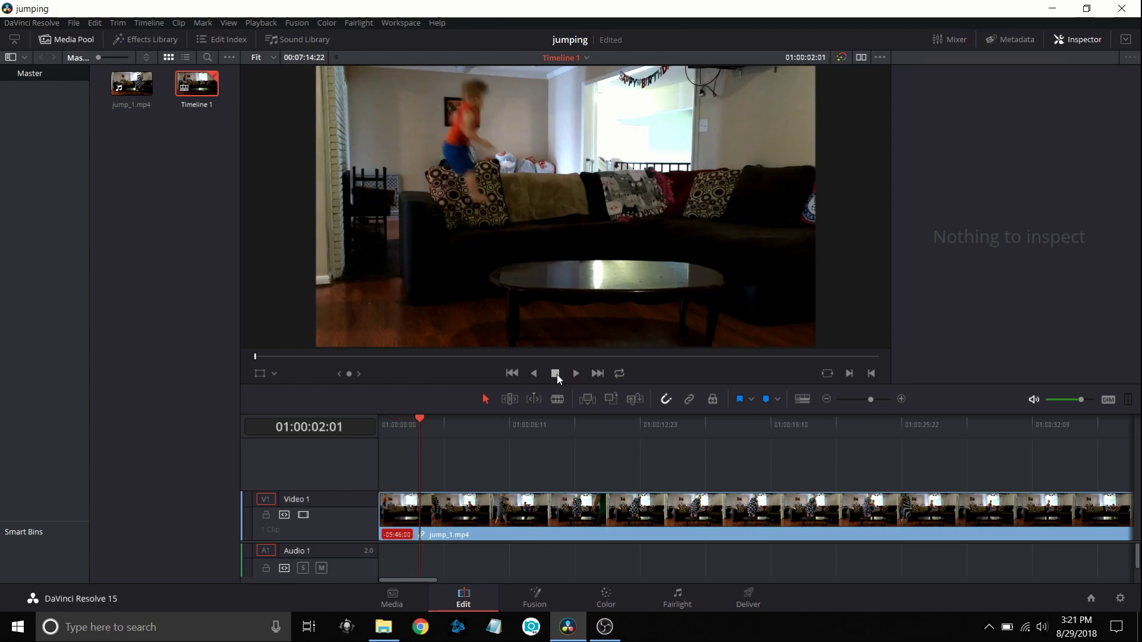
key("Left")
key("Left")
key("Left")
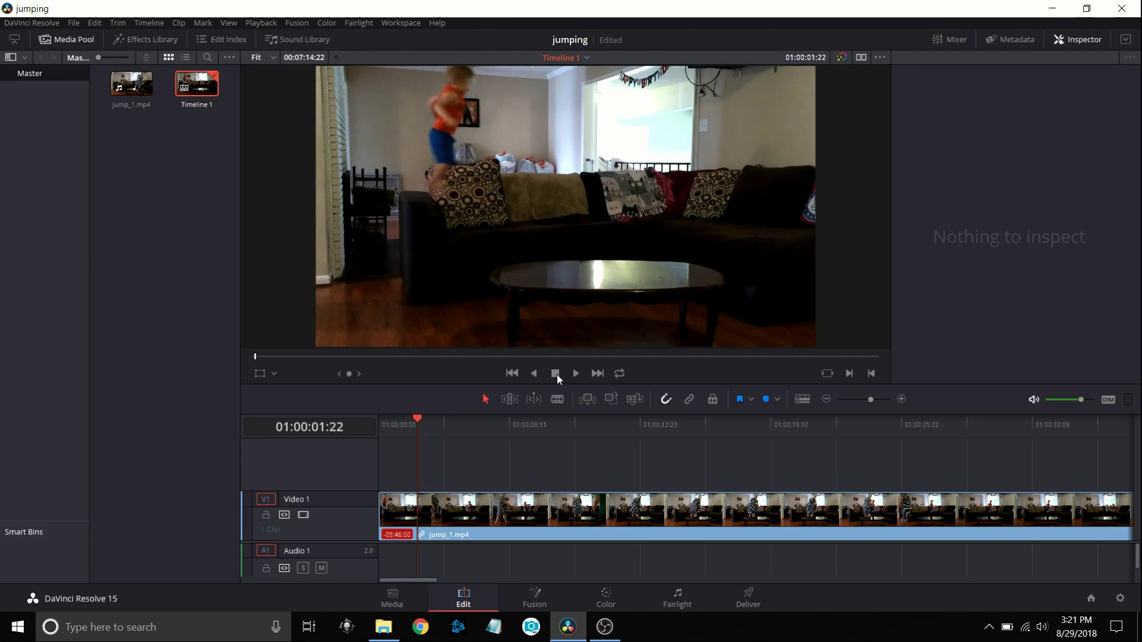
key("Right")
key("Left")
key("Right")
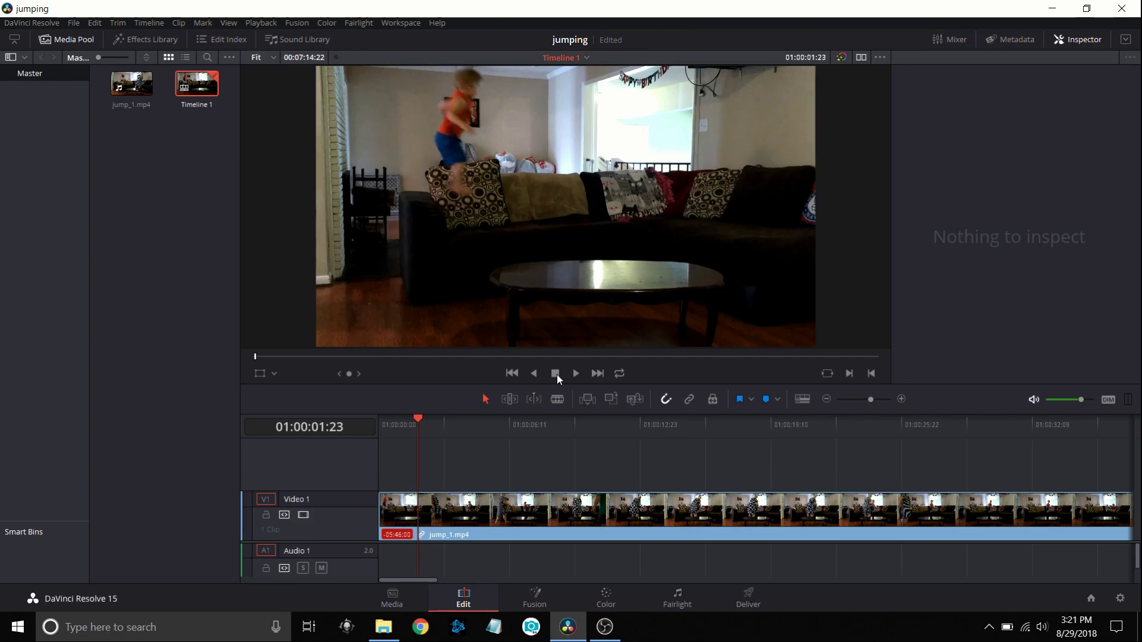
key("Left")
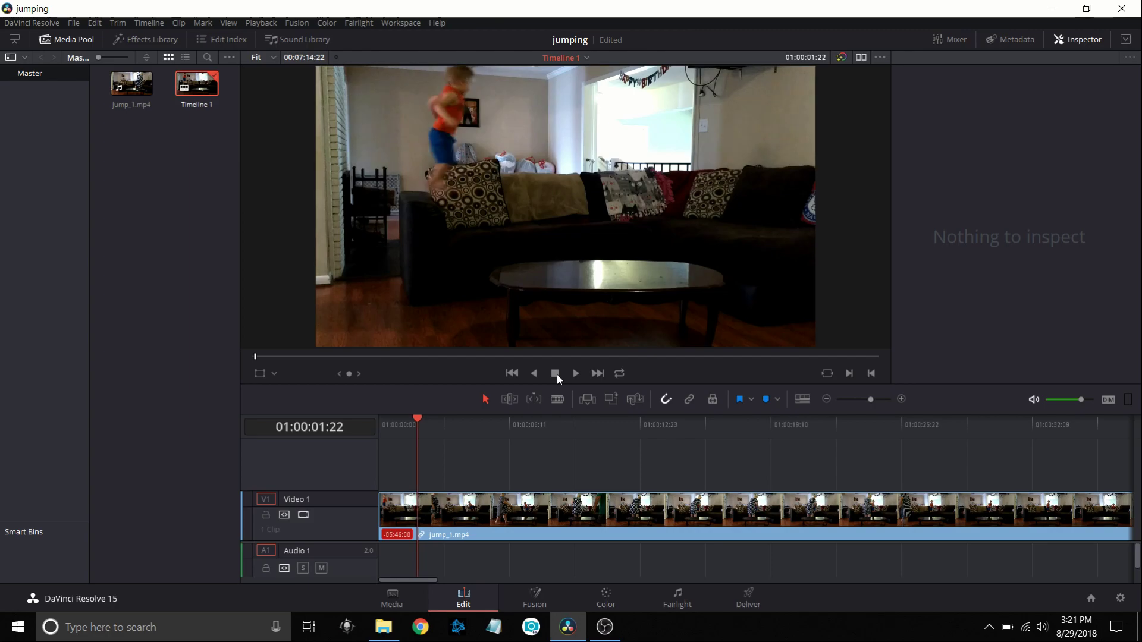
key("Right")
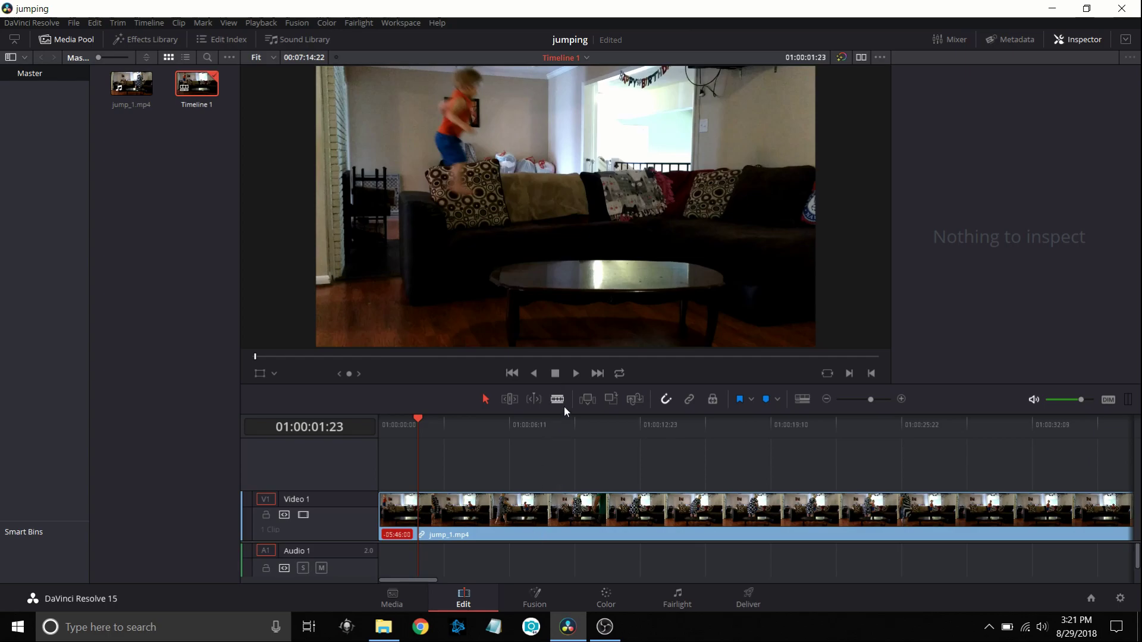
left_click(561, 403)
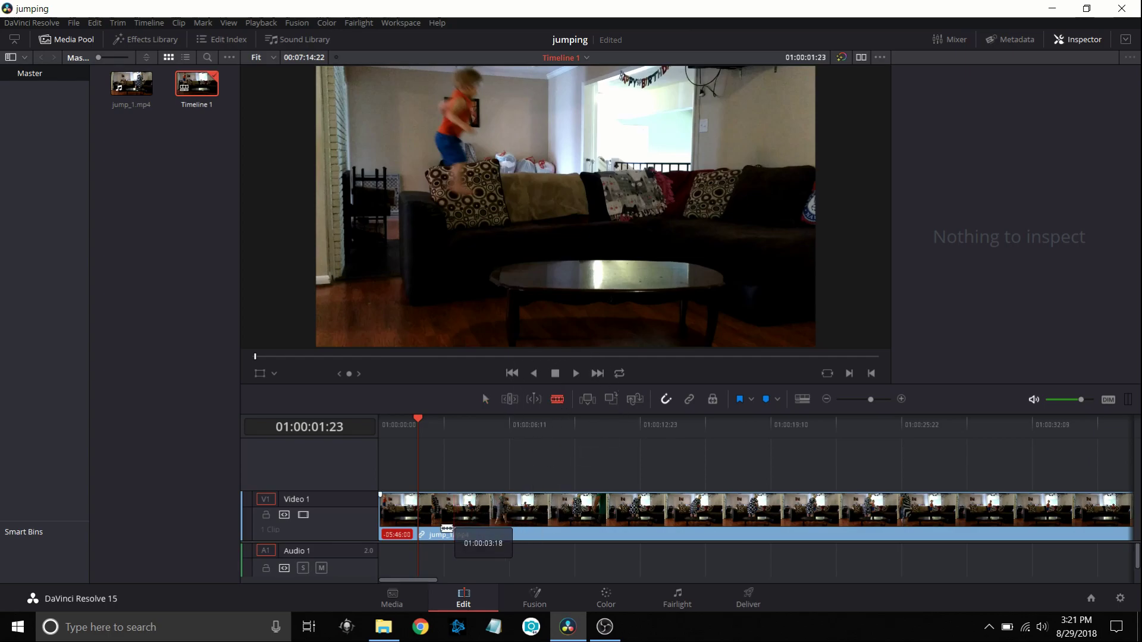
left_click(422, 530)
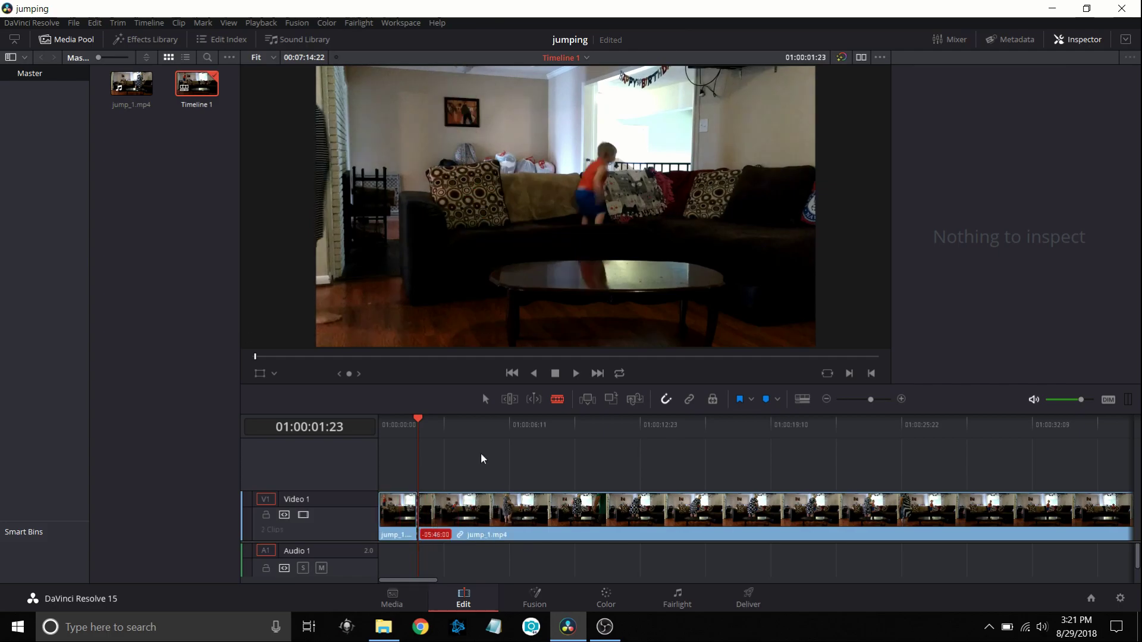
Move the second video segment along the track so it starts at 01:00:12:02, leaving a gap after the first segment.
left_click(487, 401)
left_click_drag(479, 513, 682, 518)
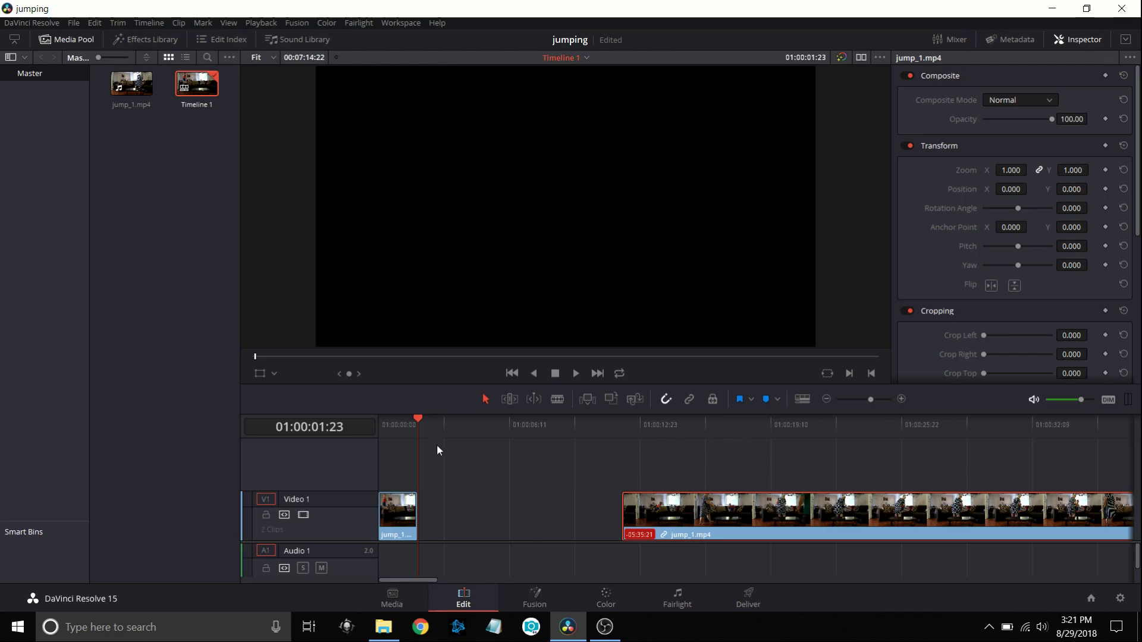
key("Left")
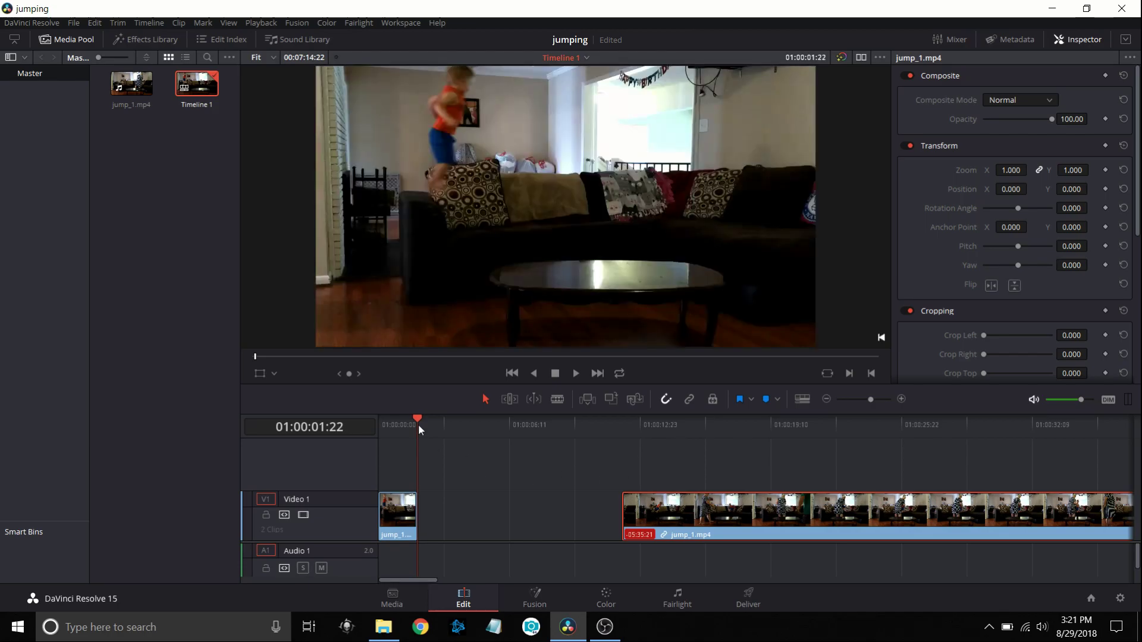
Grab a still of the second segment's first frame, at 01:00:12:02, on the Color page.
left_click(622, 434)
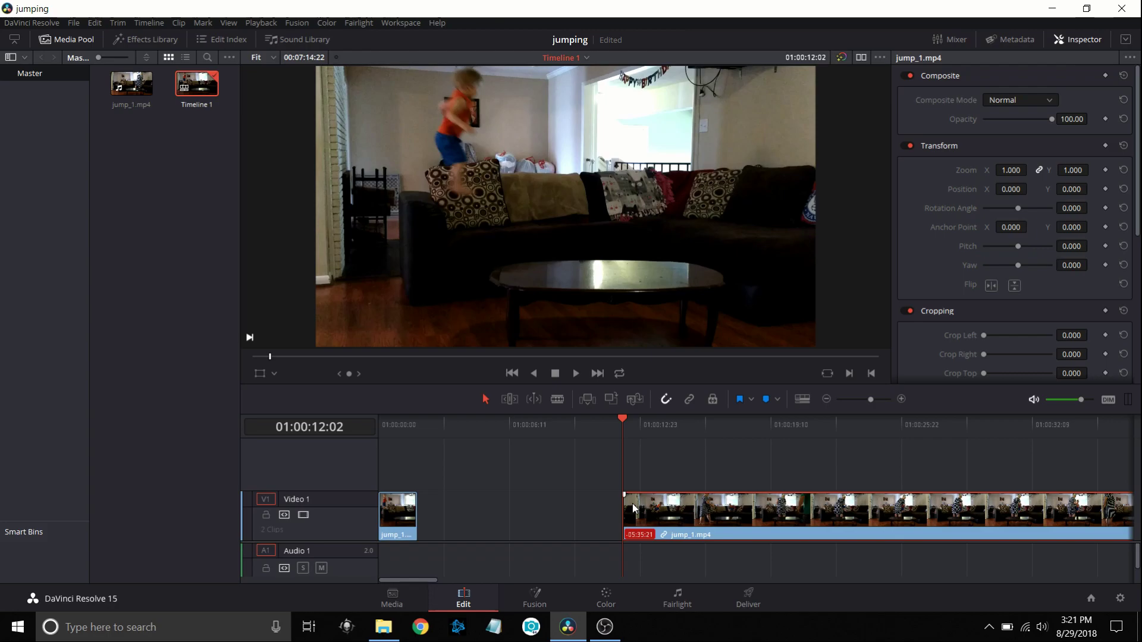
left_click(607, 597)
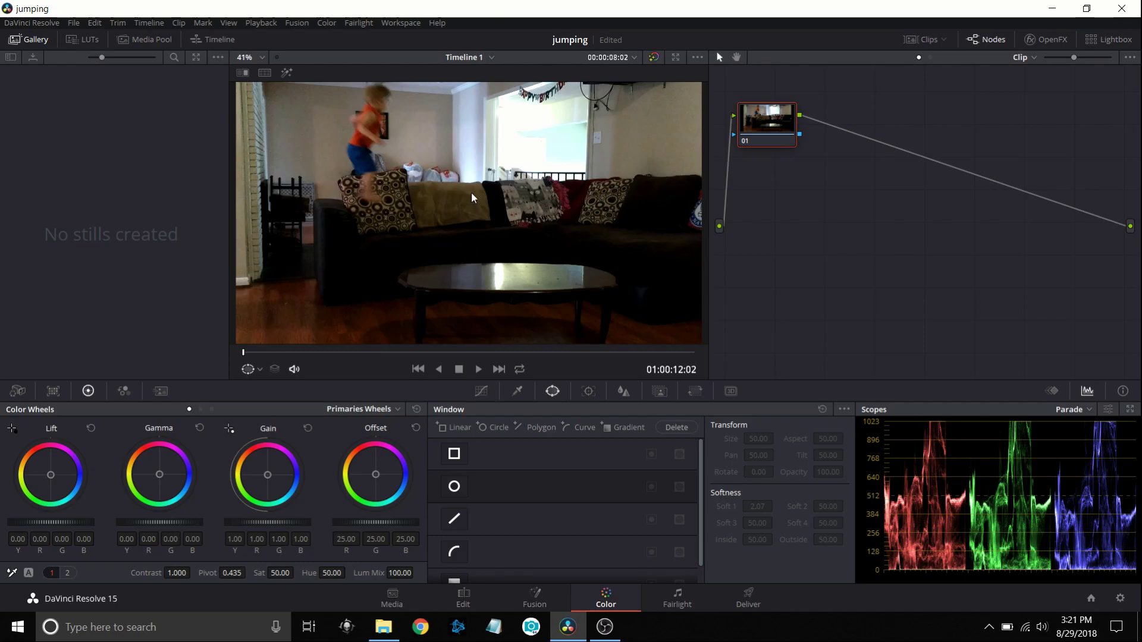
left_click(468, 166)
right_click(470, 171)
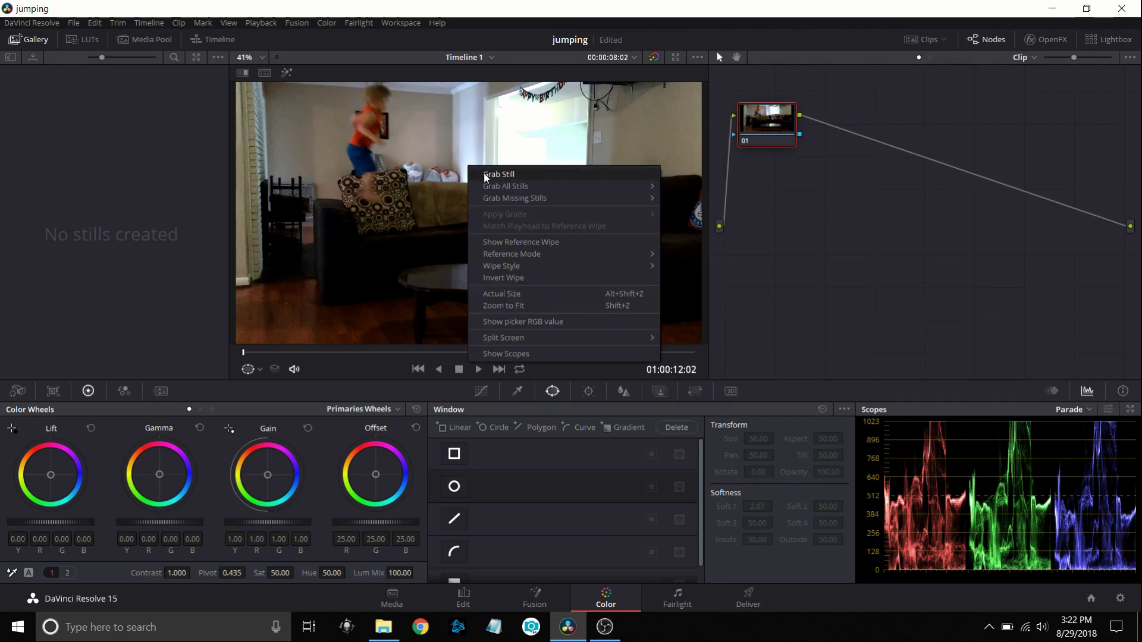
left_click(486, 175)
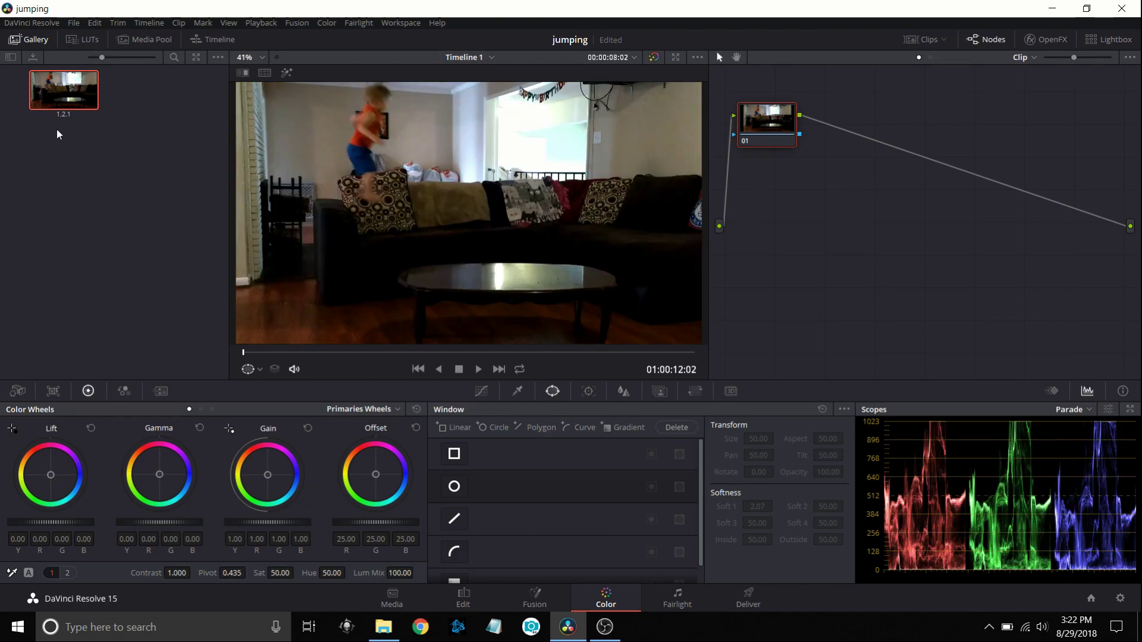
Export the grabbed still as the JPEG file openingjump.jpg into the j2 folder.
right_click(56, 95)
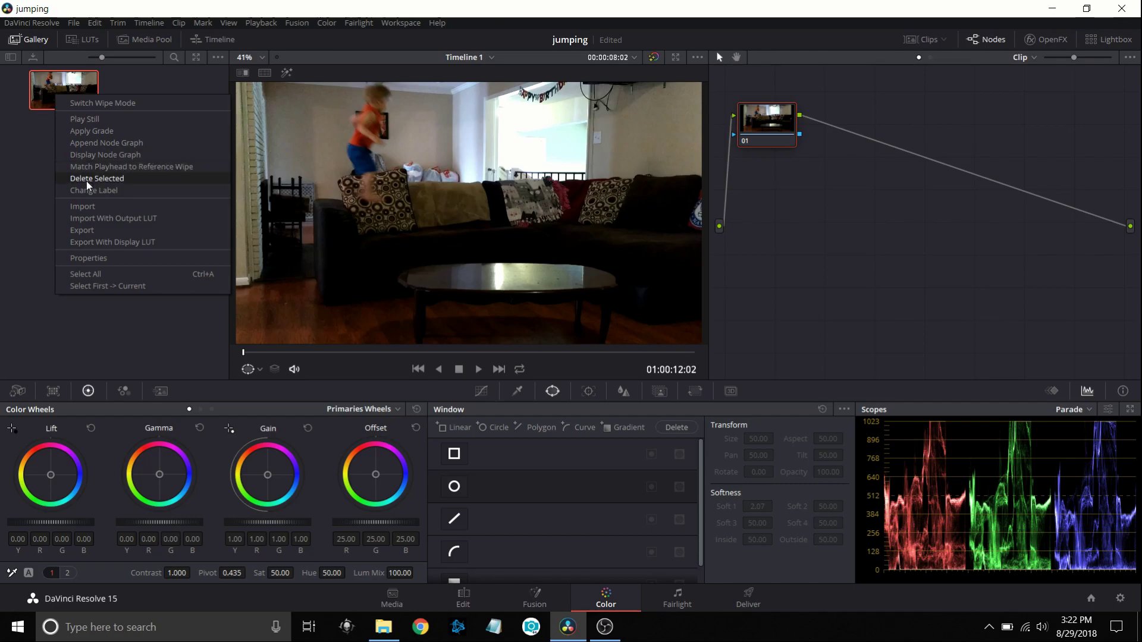
left_click(82, 231)
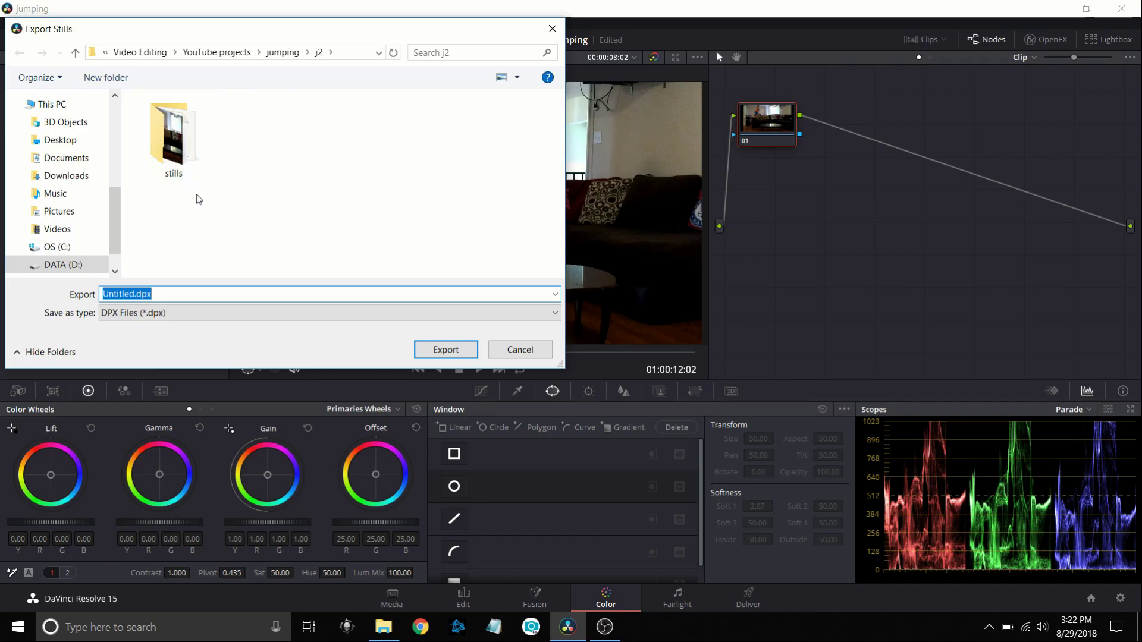
double_click(181, 293)
type("openingjump")
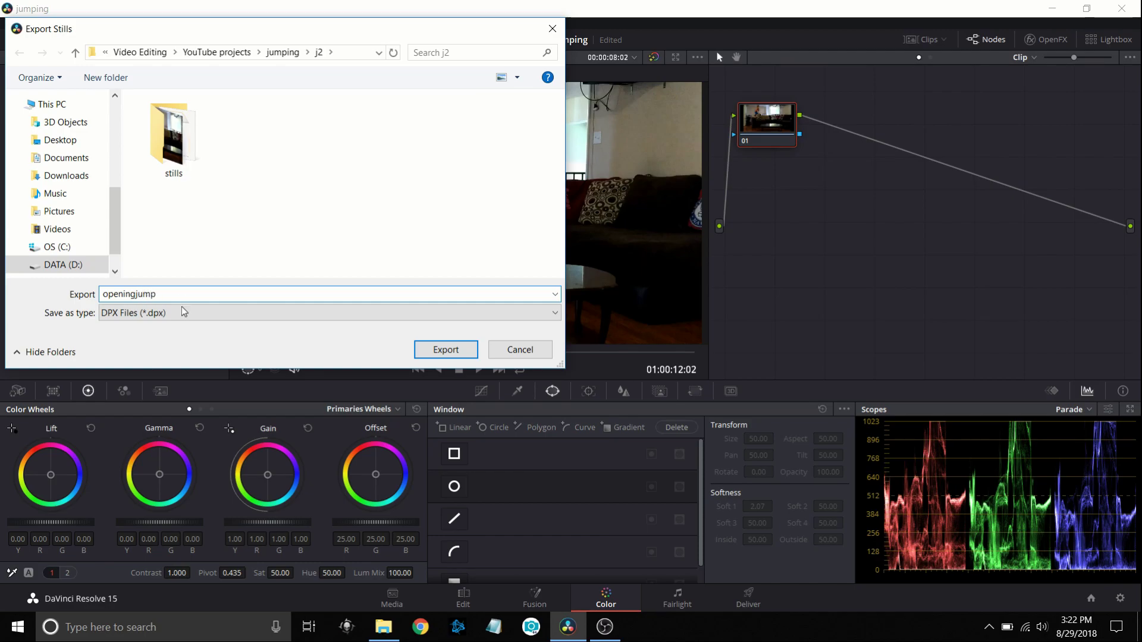
left_click(183, 315)
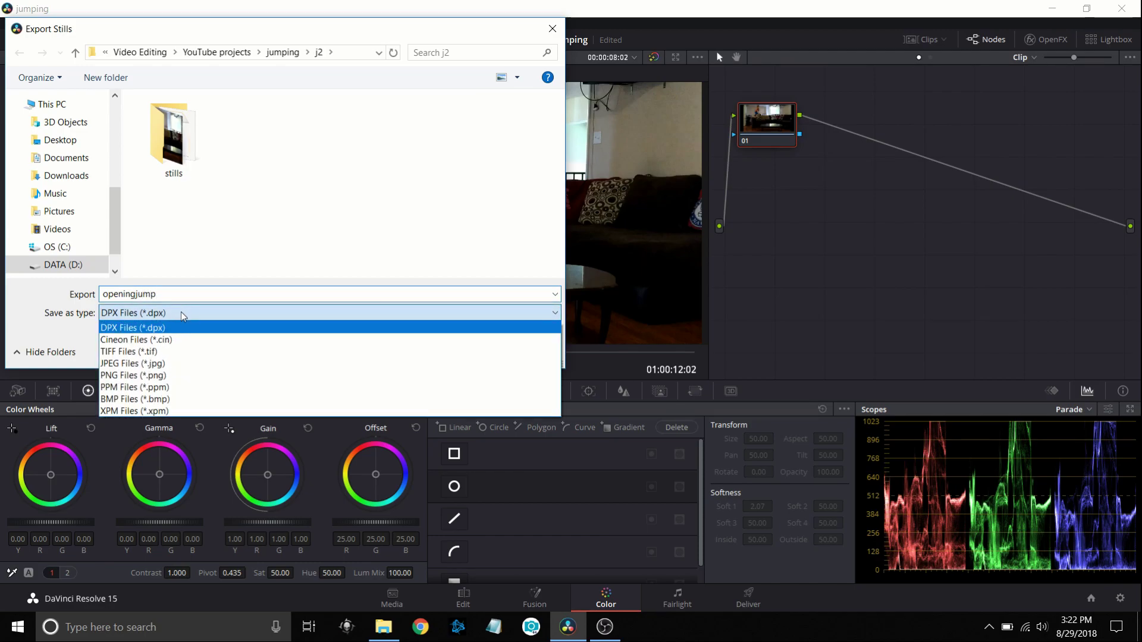
left_click(170, 363)
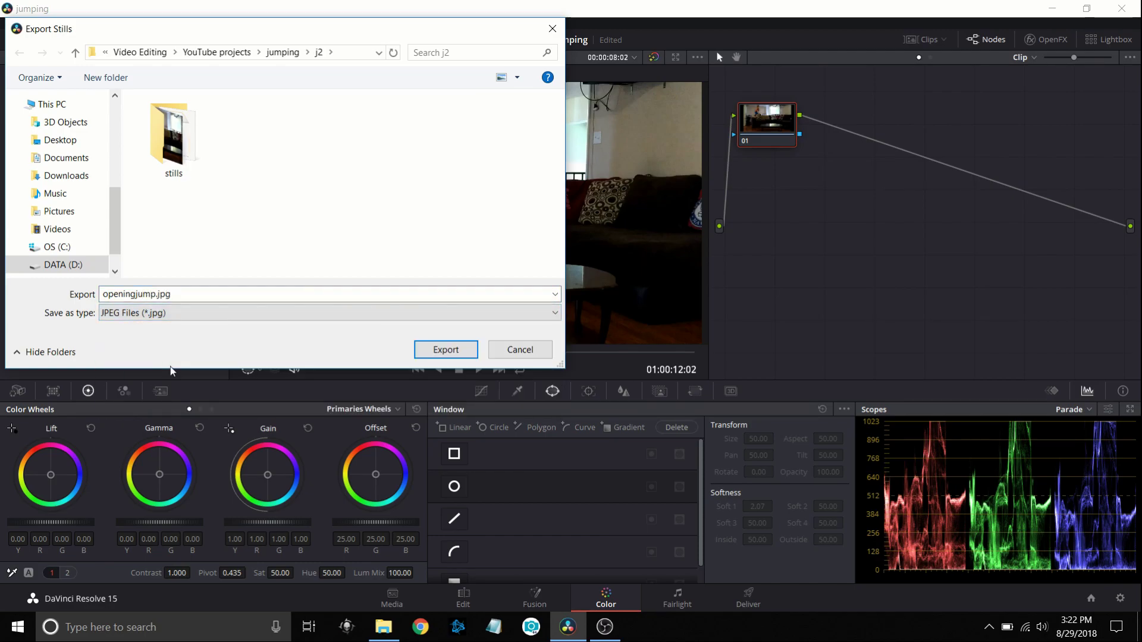
left_click(445, 351)
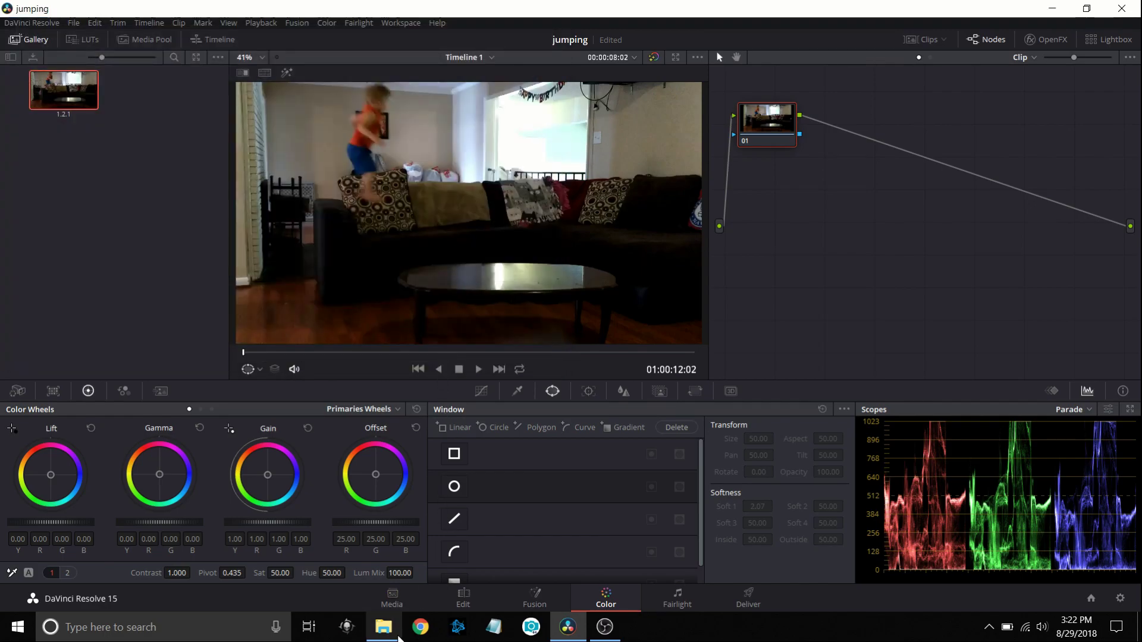
Import openingjump_1.2.1.jpg from the j2 folder into the Master bin on the Media page, using File Explorer.
left_click(393, 598)
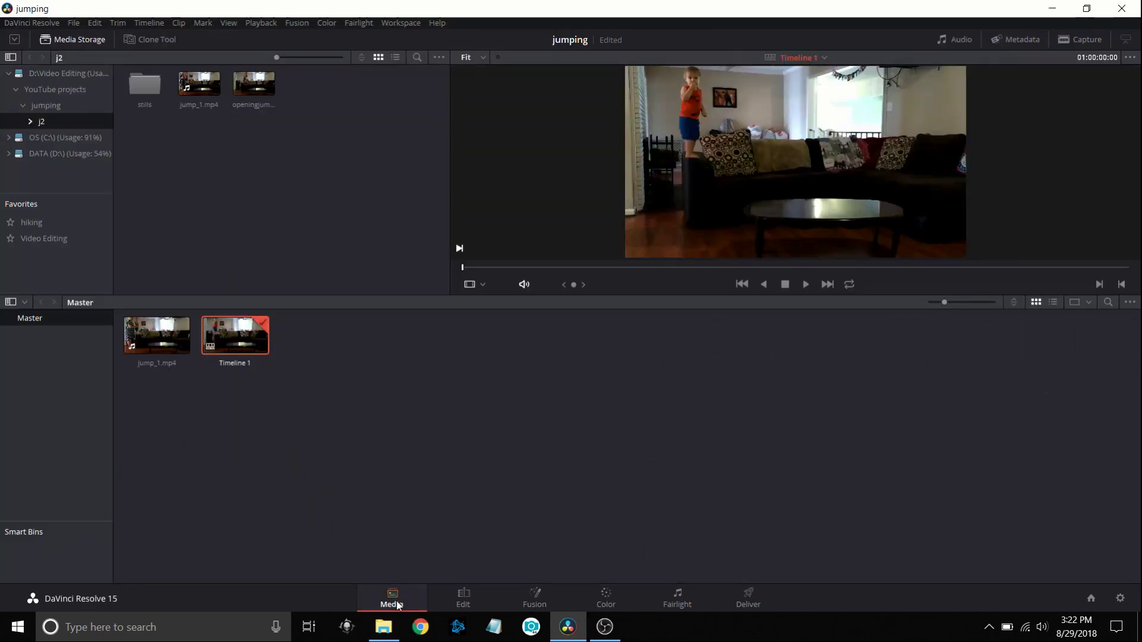
left_click(384, 628)
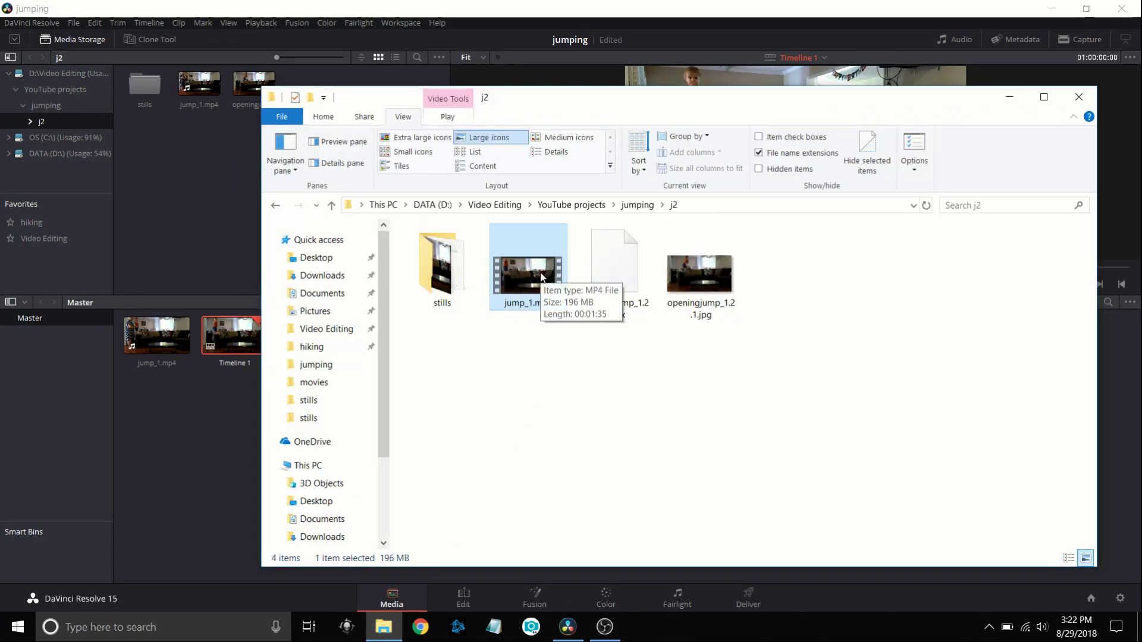
left_click(711, 286)
left_click_drag(384, 407, 202, 459)
Place the openingjump still on Video 2 directly after the first segment's end and shorten it to about 10 frames.
left_click(454, 597)
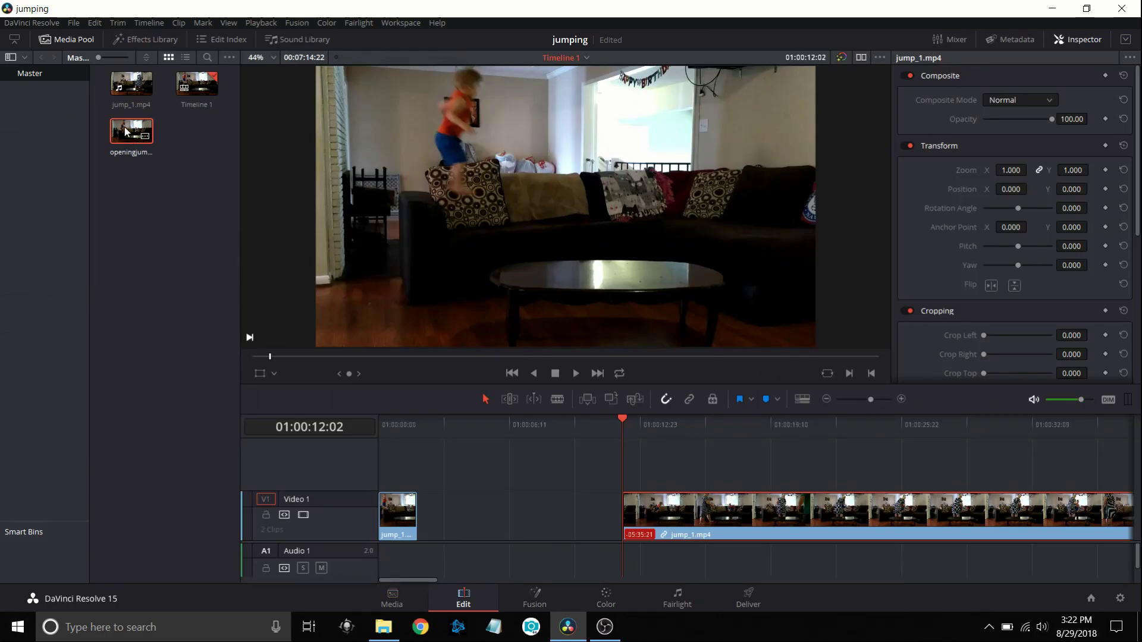
left_click_drag(124, 129, 468, 470)
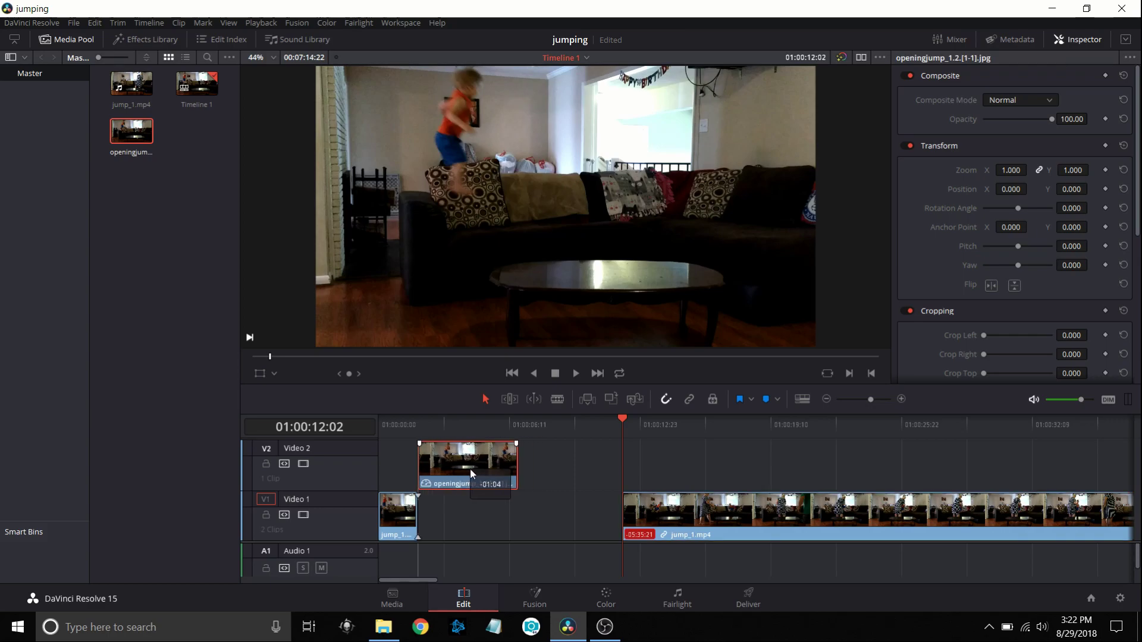
left_click(450, 426)
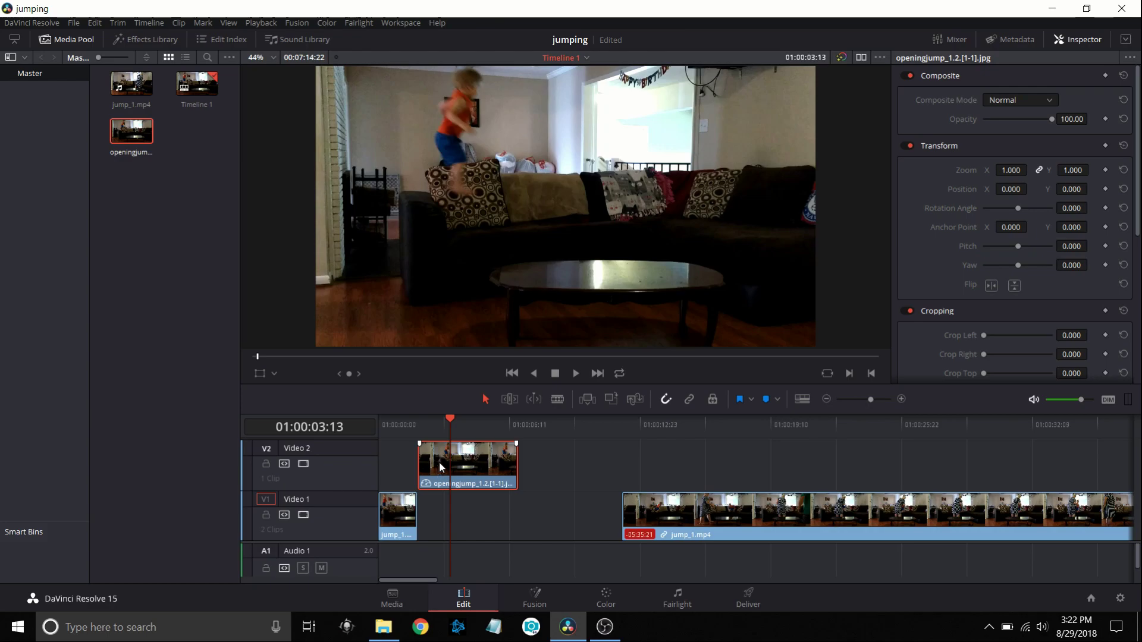
left_click(901, 400)
left_click(901, 399)
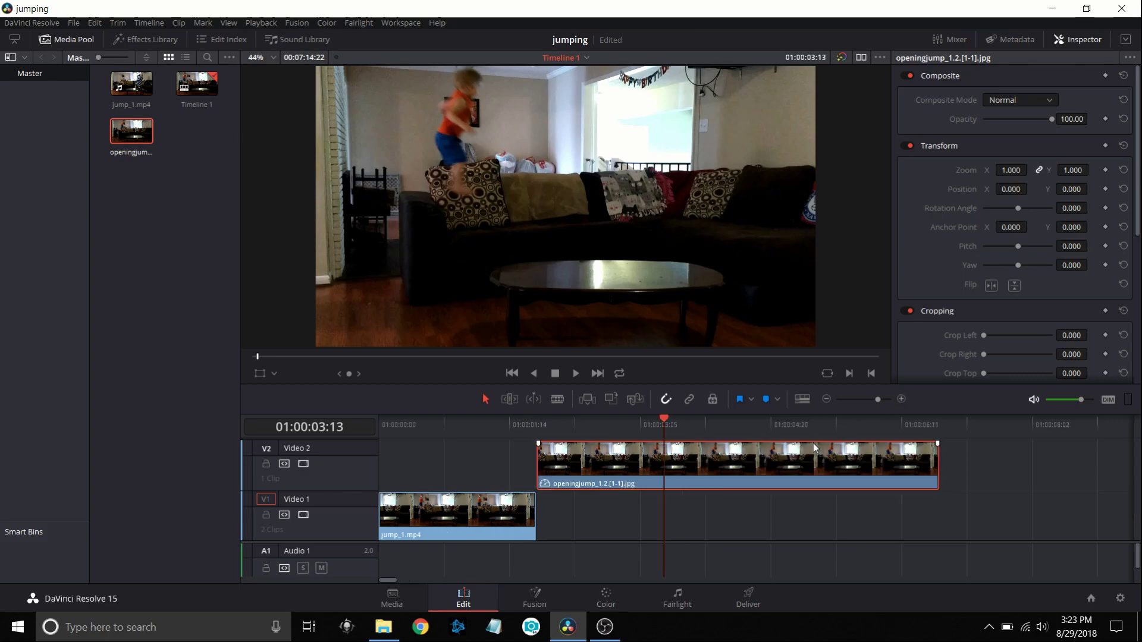
left_click_drag(938, 454, 570, 482)
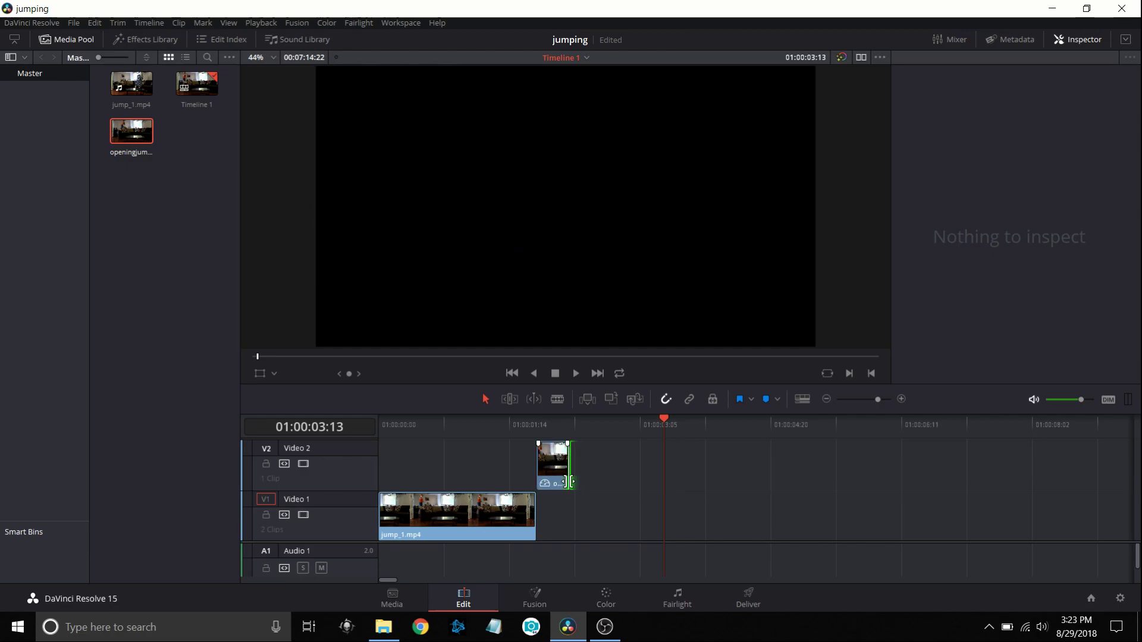
Make the shortened still a new compound clip named compound_opening.
left_click(558, 469)
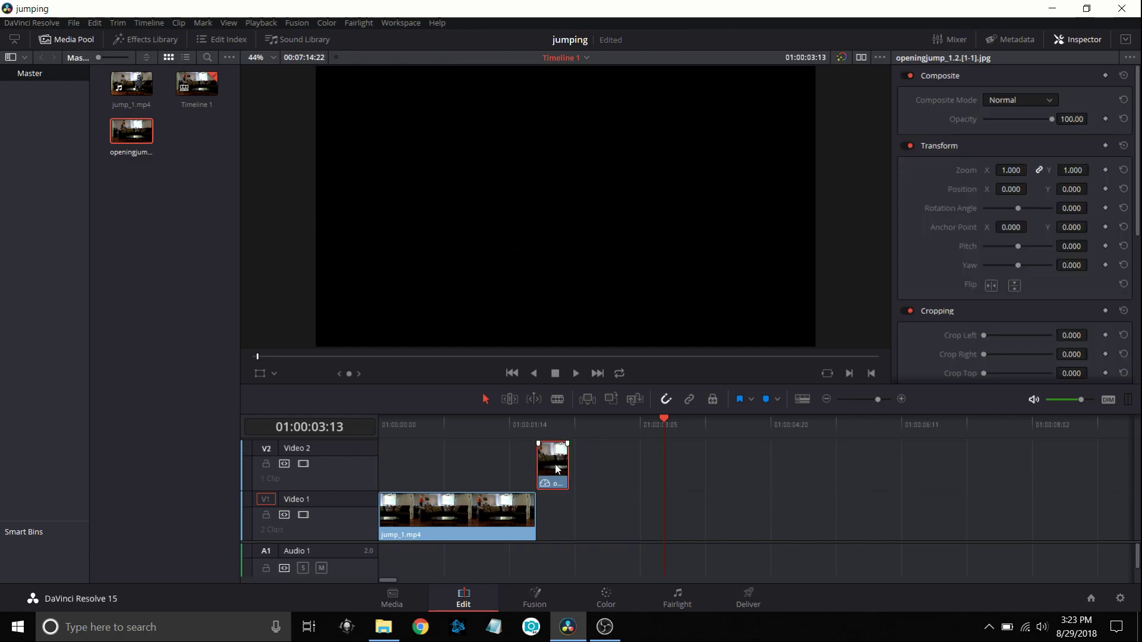
right_click(557, 469)
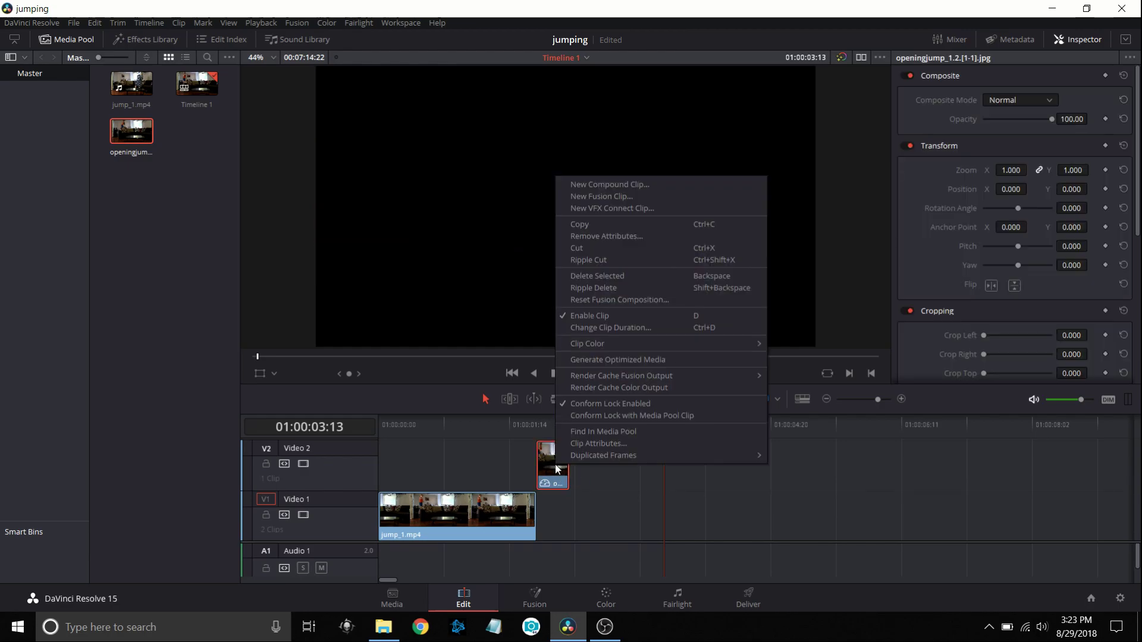
left_click(610, 184)
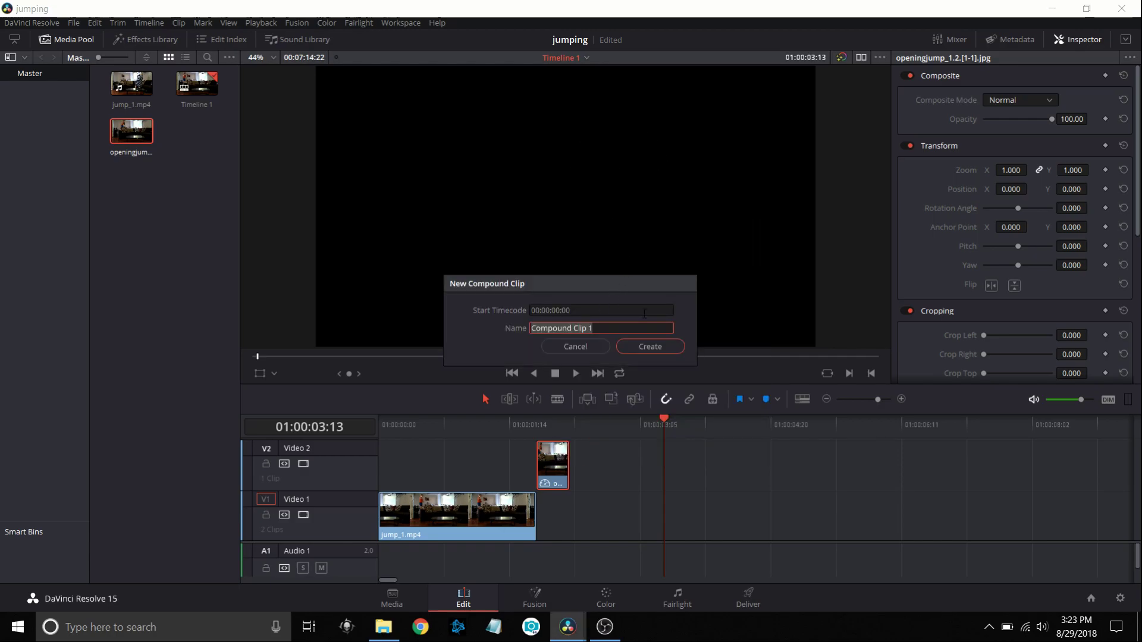
type("op")
key("BackSpace")
key("BackSpace")
type("cpomp")
key("BackSpace")
key("BackSpace")
key("BackSpace")
key("BackSpace")
type("ompound_opening")
left_click(664, 351)
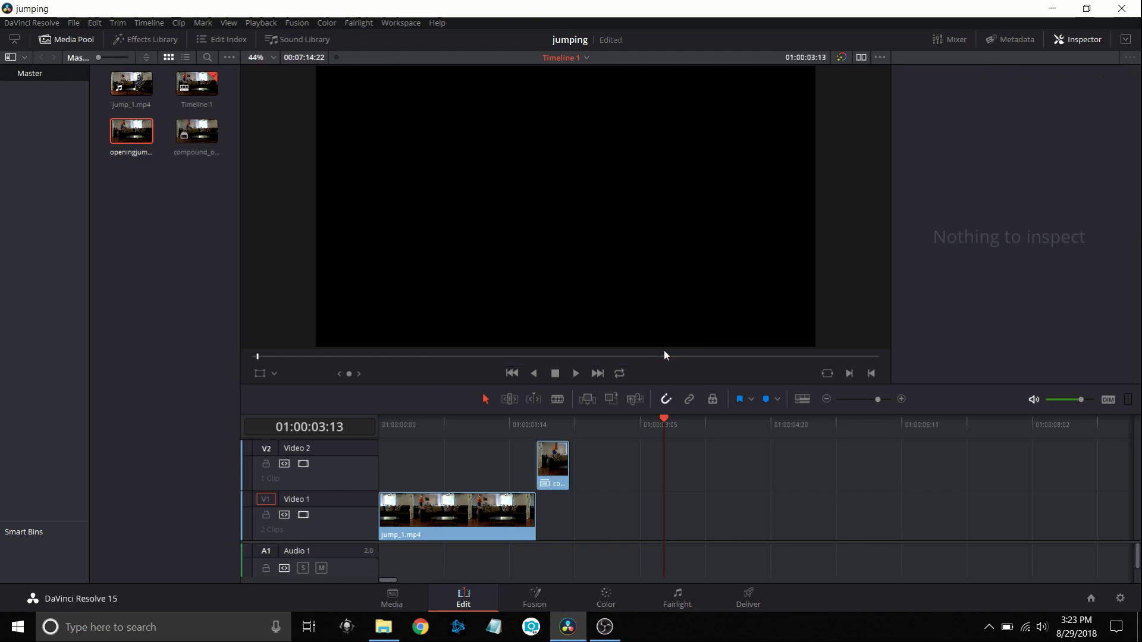
Open the compound clip in Fusion at 01:00:01:23 and reposition the MediaIn1 and MediaOut1 nodes nearer the middle of the node graph.
left_click(536, 426)
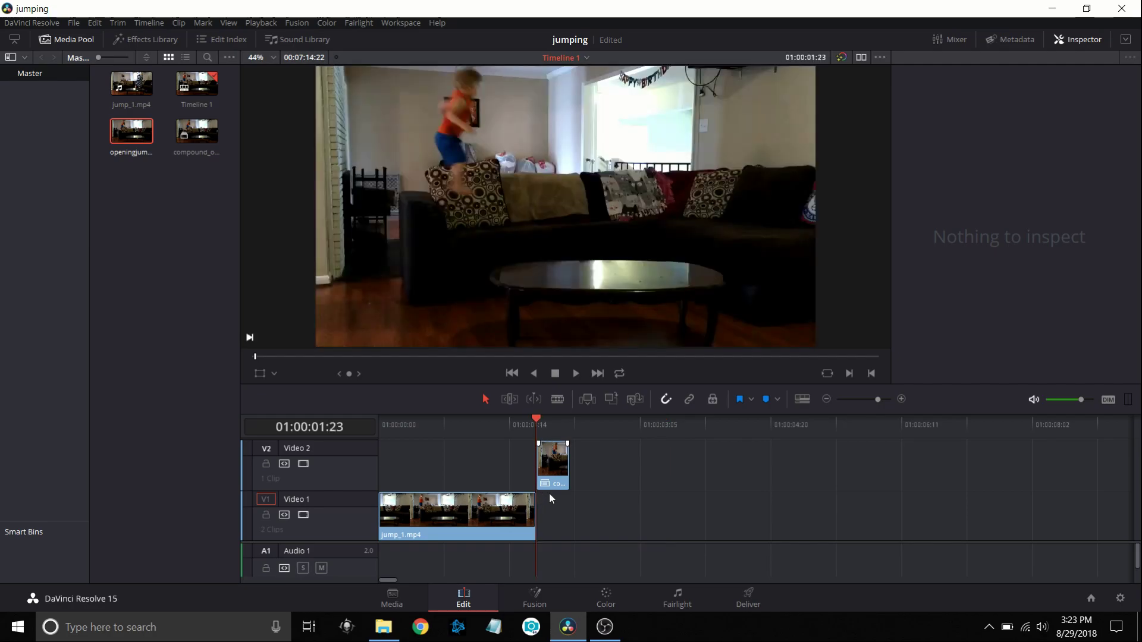
left_click(535, 597)
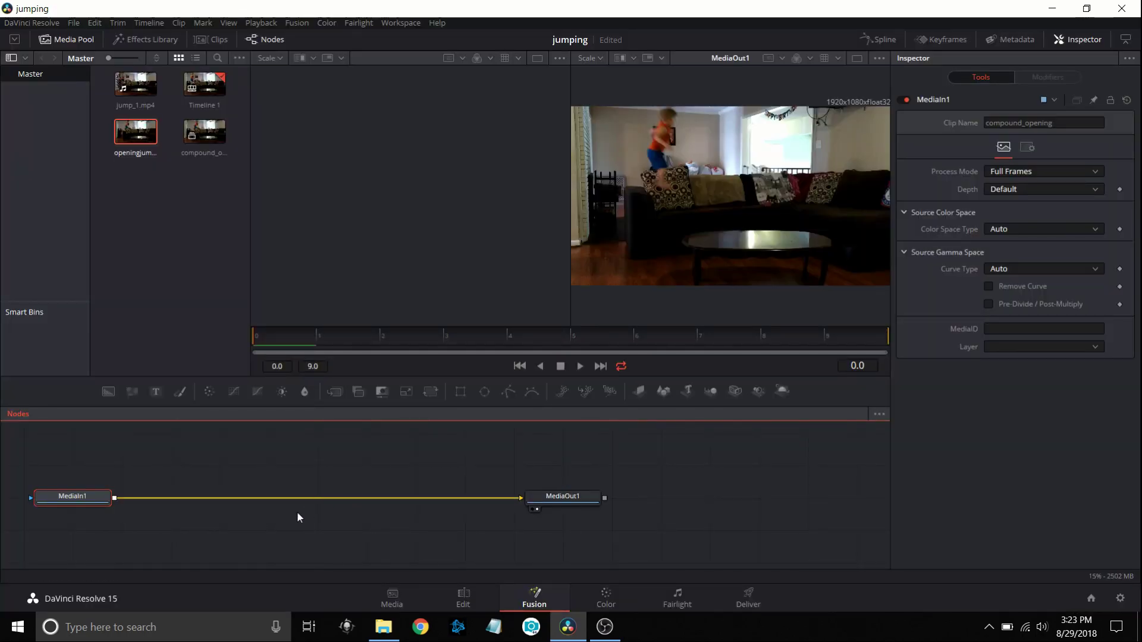
left_click_drag(587, 502, 730, 465)
left_click_drag(48, 497, 373, 468)
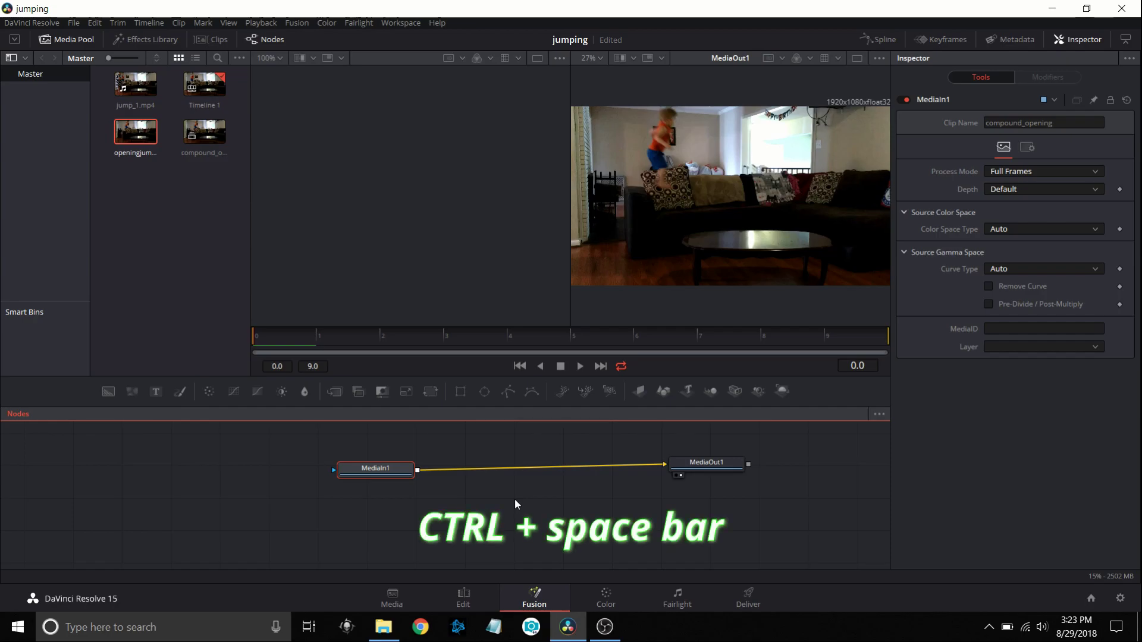
Add a Dent node between MediaIn1 and MediaOut1.
key("ctrl+space")
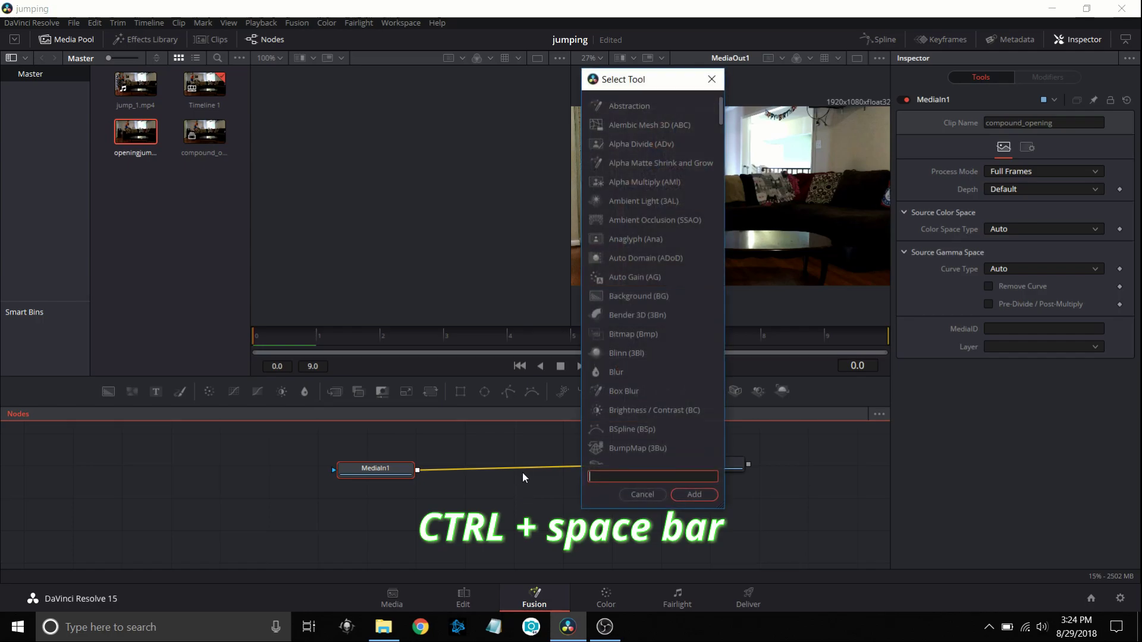
type("dent")
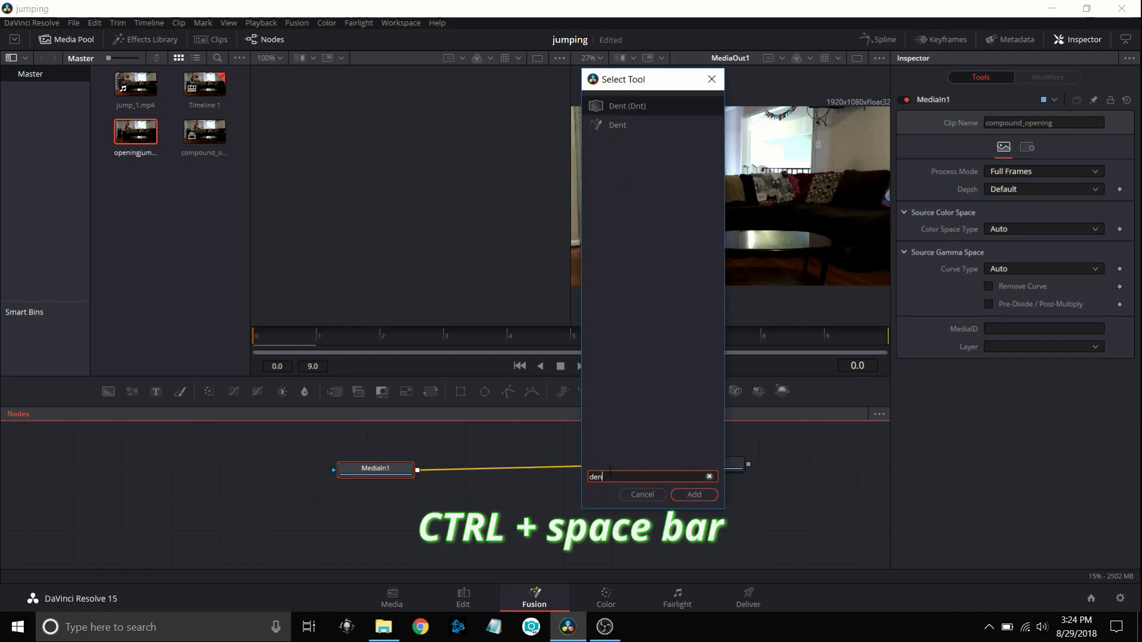
key("BackSpace")
key("BackSpace")
key("BackSpace")
key("BackSpace")
type("Dent")
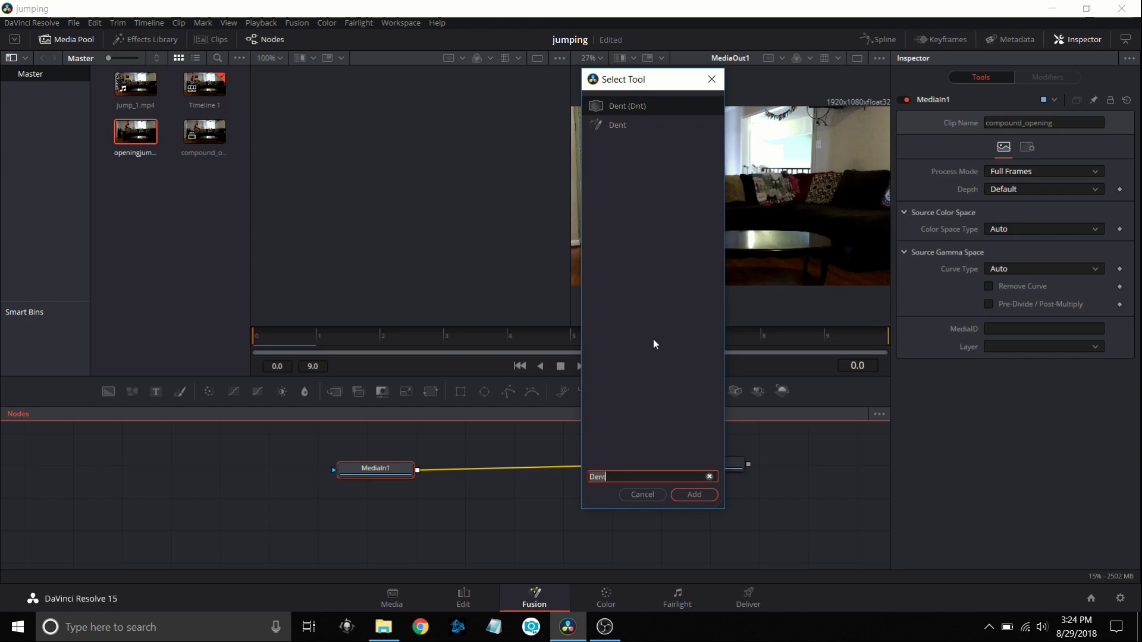
left_click(694, 495)
left_click_drag(510, 476, 551, 470)
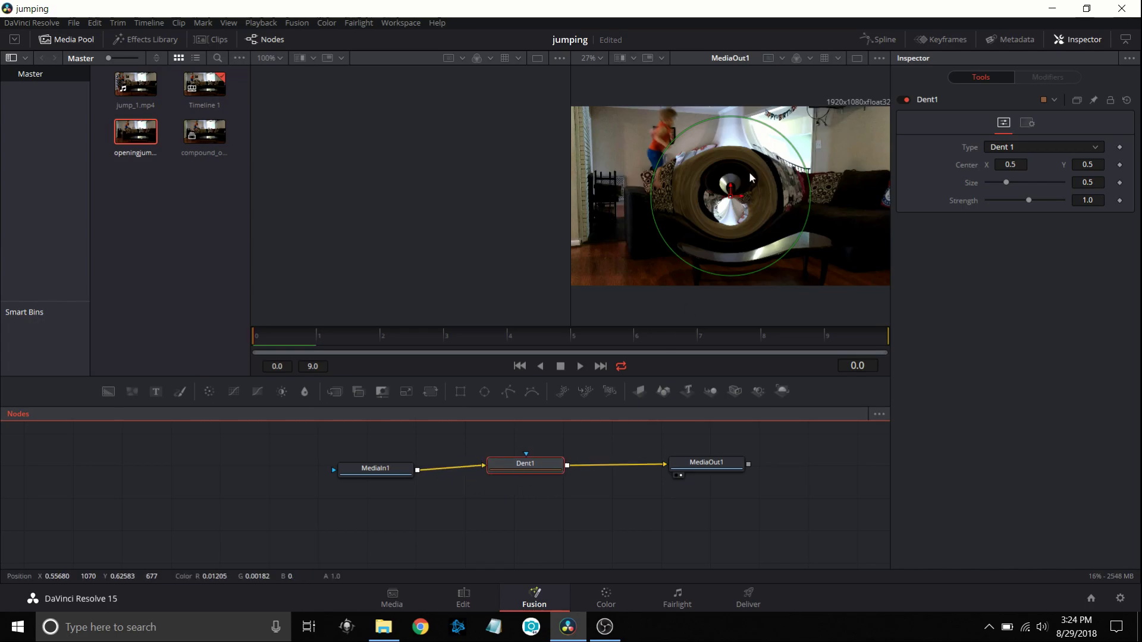
Switch to a single large viewer and set the Dent strength to 0.
left_click(857, 59)
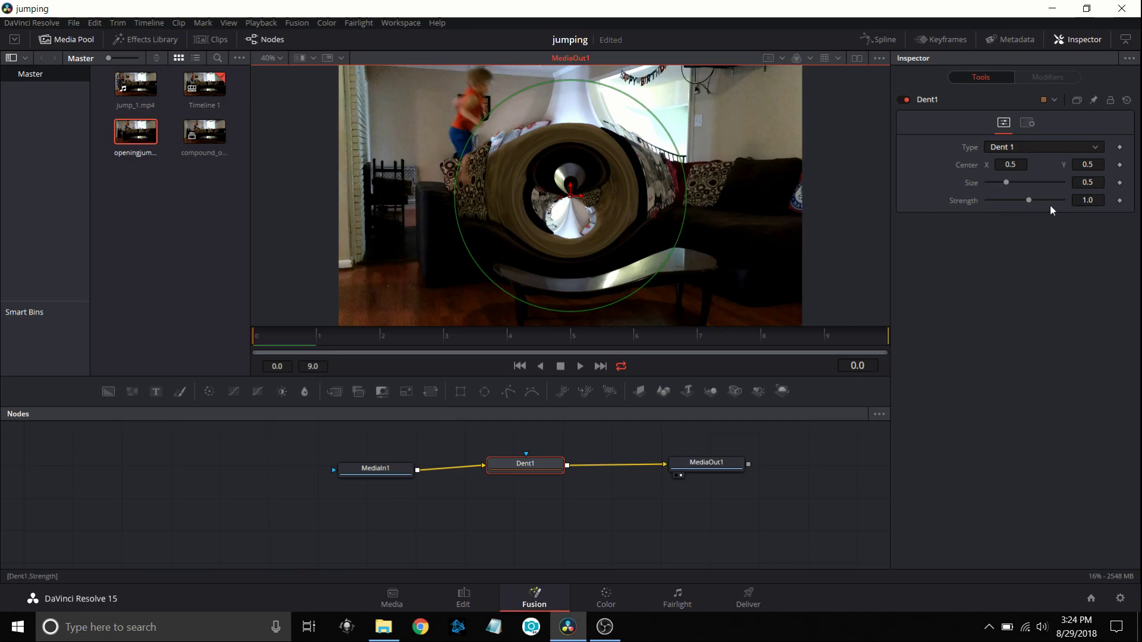
left_click(1087, 201)
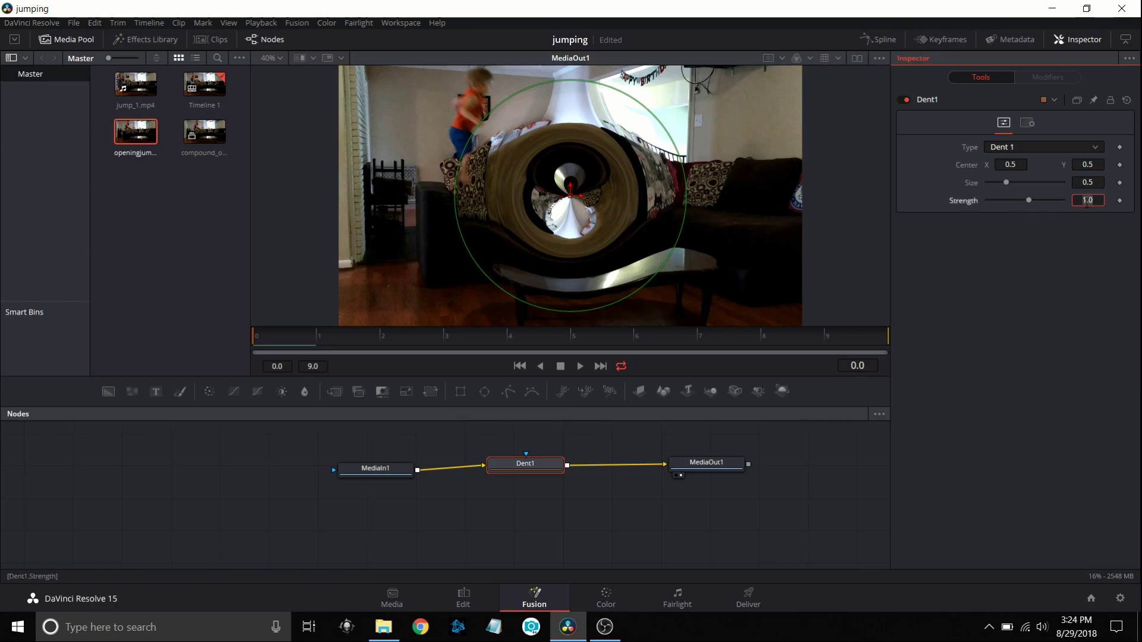
type("0")
key("Return")
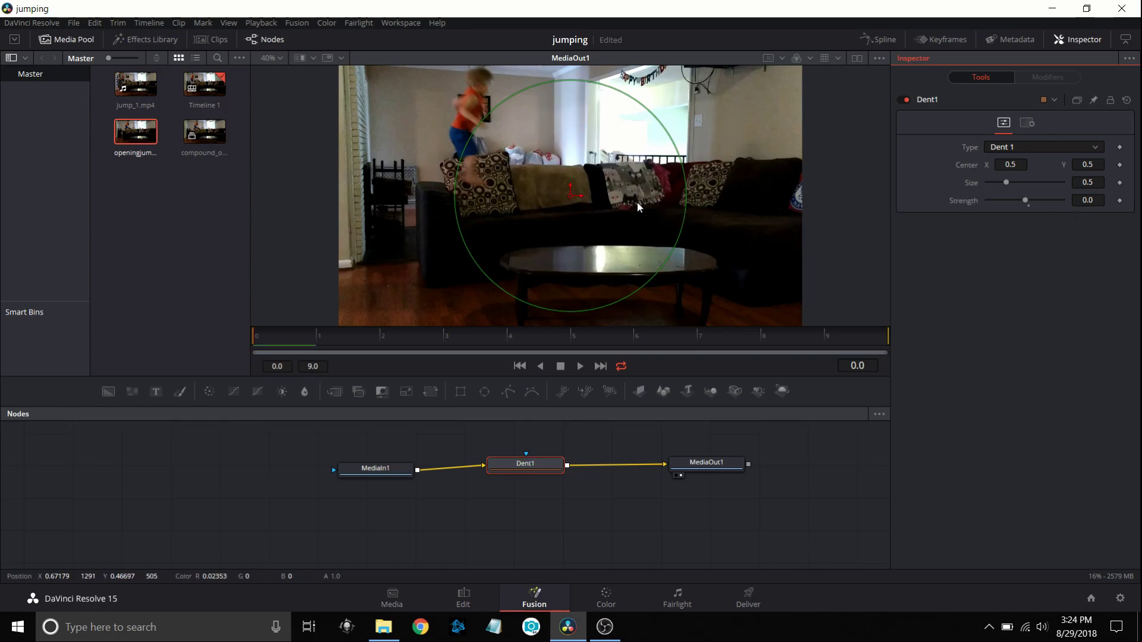
Center the Dent on the child at about X 0.29, Y 0.77 and shrink its size to about 0.25.
left_click_drag(571, 195, 473, 126)
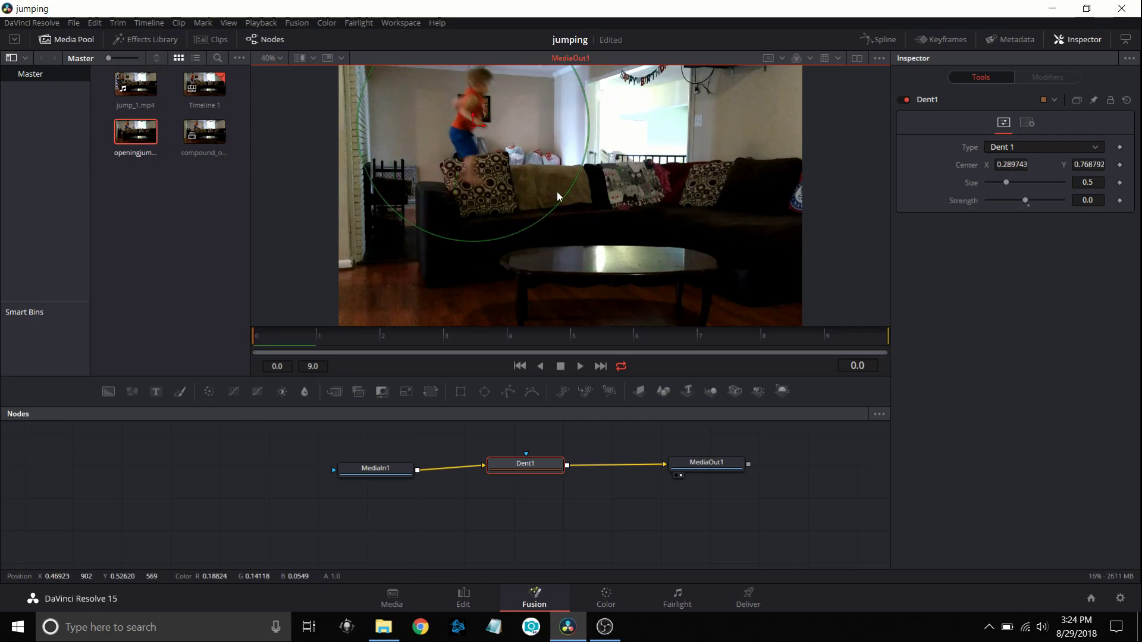
left_click_drag(560, 199, 520, 159)
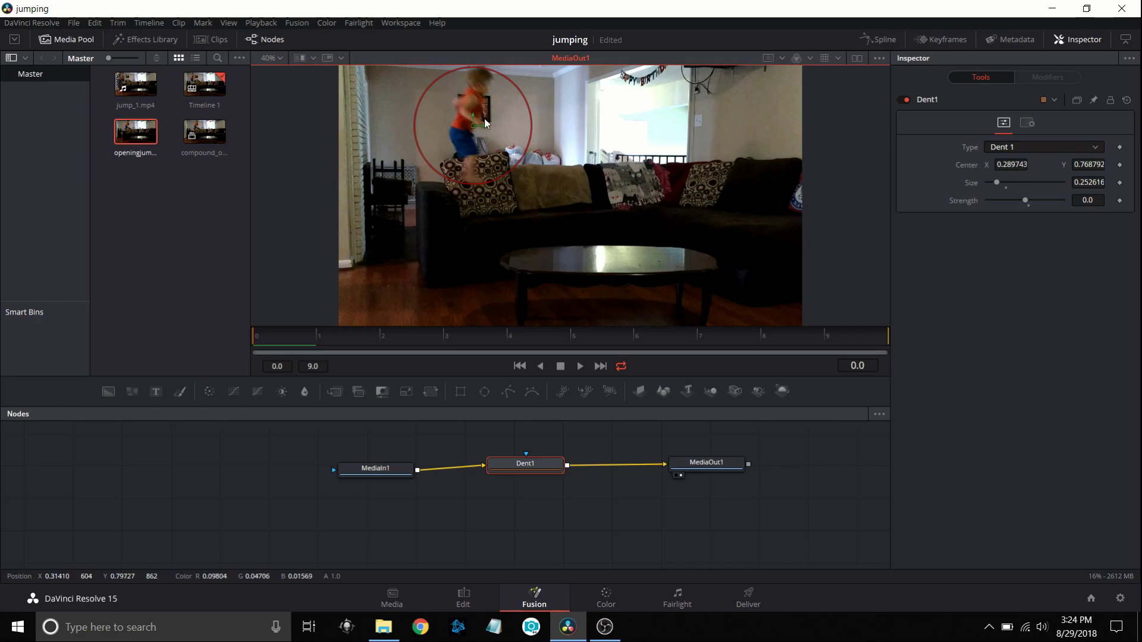
Keyframe the Dent strength at its present value on frame 0 and at -1.02 on frame 9.
left_click(1120, 202)
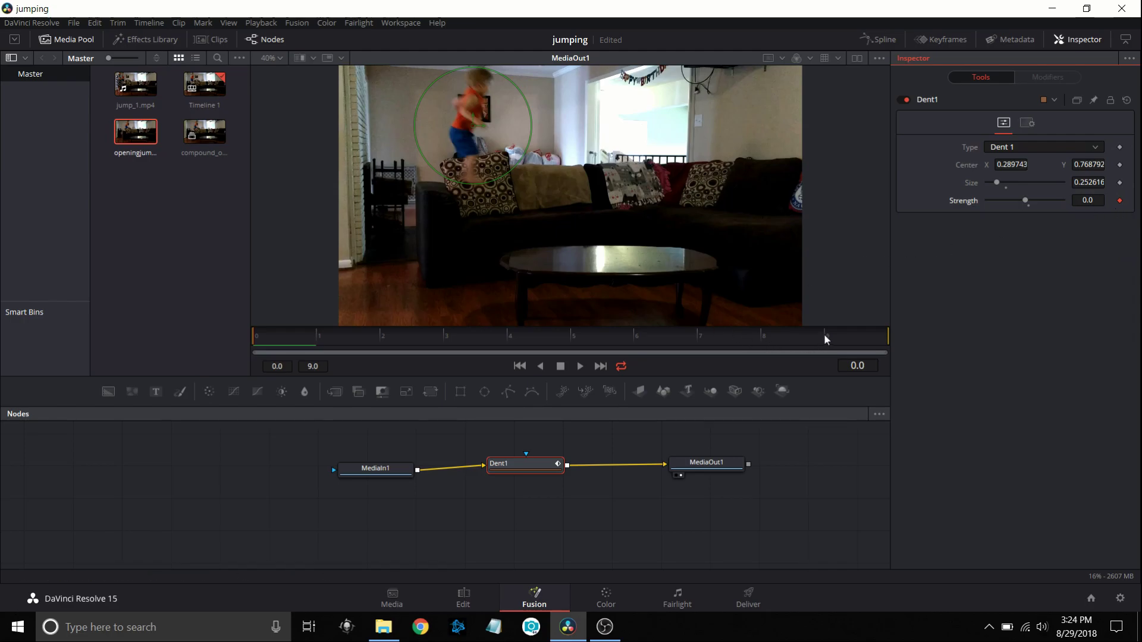
left_click(864, 340)
left_click_drag(1026, 201, 1018, 208)
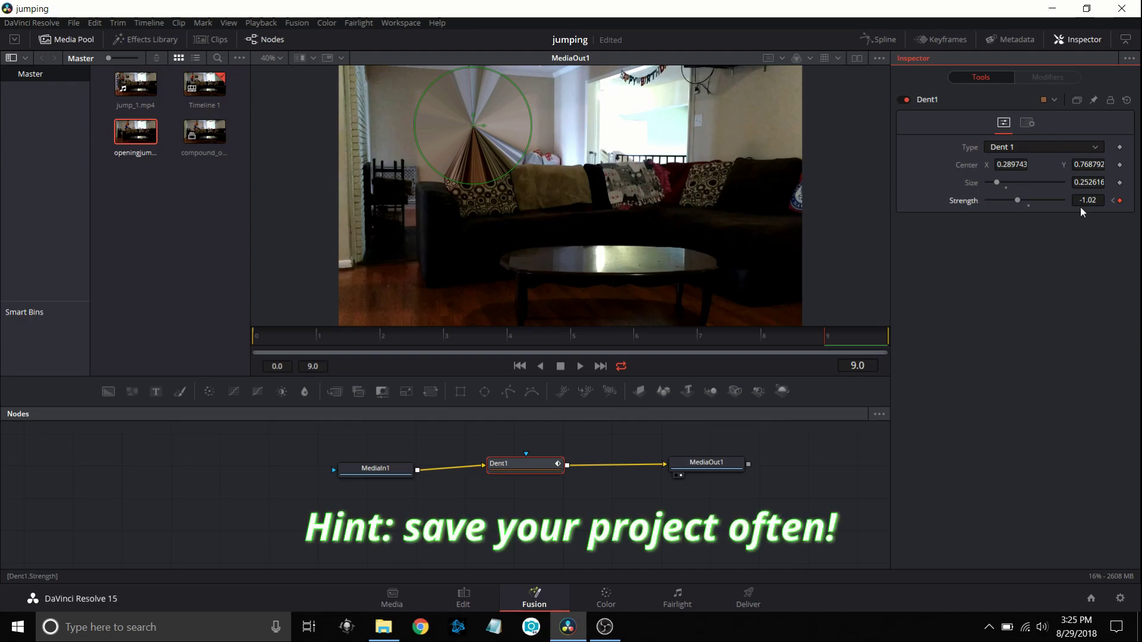
Play the Dent animation from the first frame to check the distortion, and stop playback.
left_click(520, 366)
left_click(580, 366)
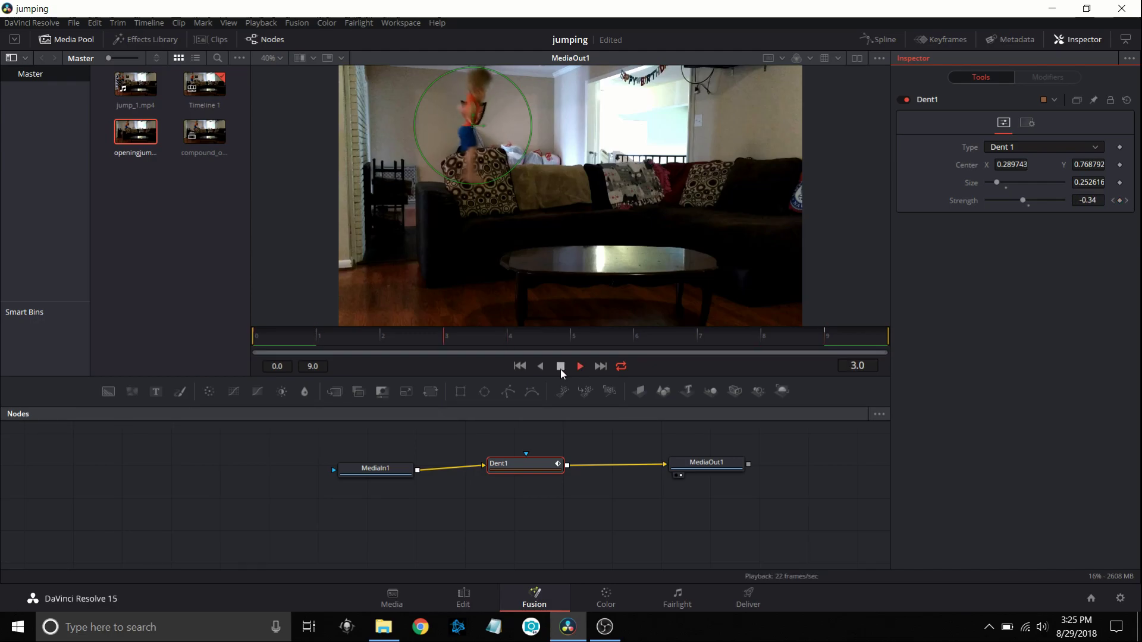
left_click(560, 369)
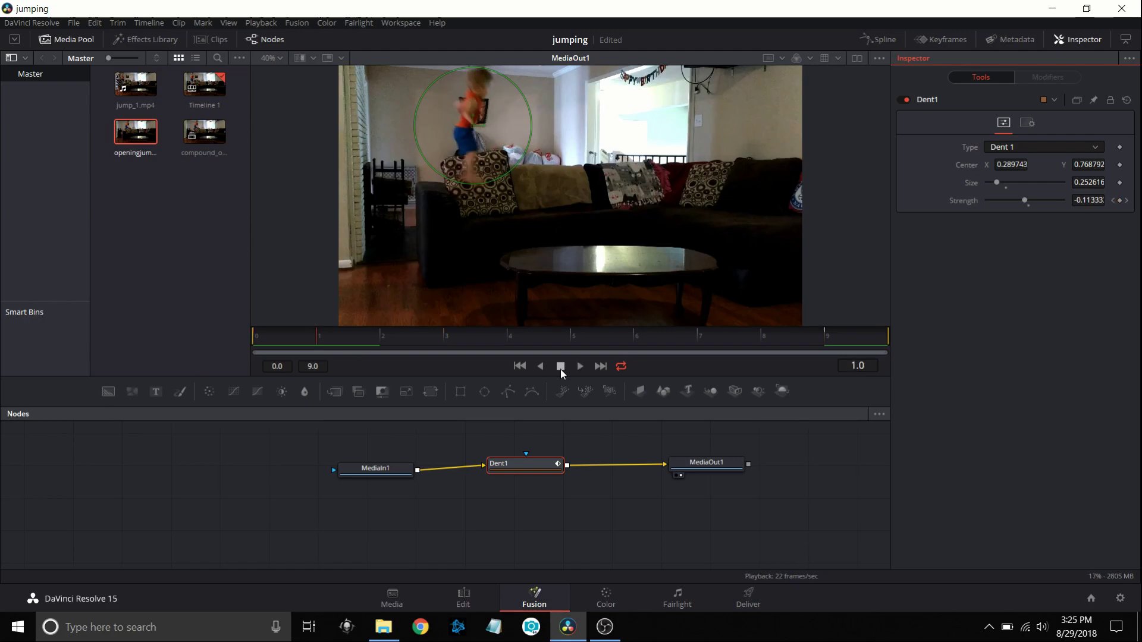
Return to the Edit page and play the timeline from just before the compound clip to review the opening transition.
left_click(472, 598)
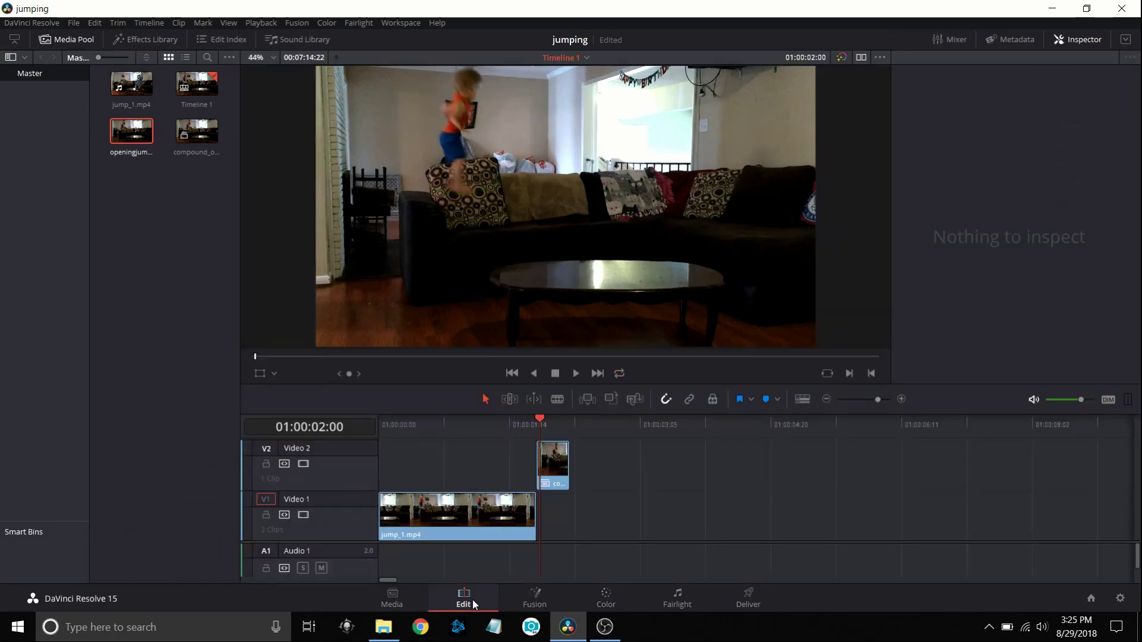
left_click(494, 422)
left_click(576, 374)
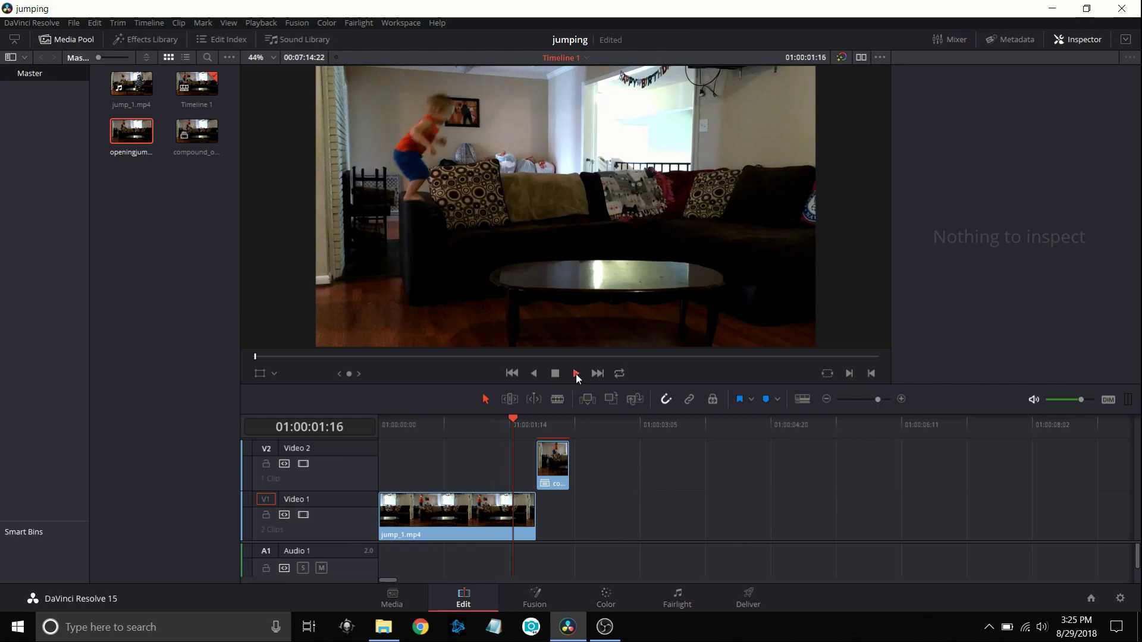
Stop playback and return the playhead to 01:00:01:13, shortly before the compound clip.
left_click(556, 375)
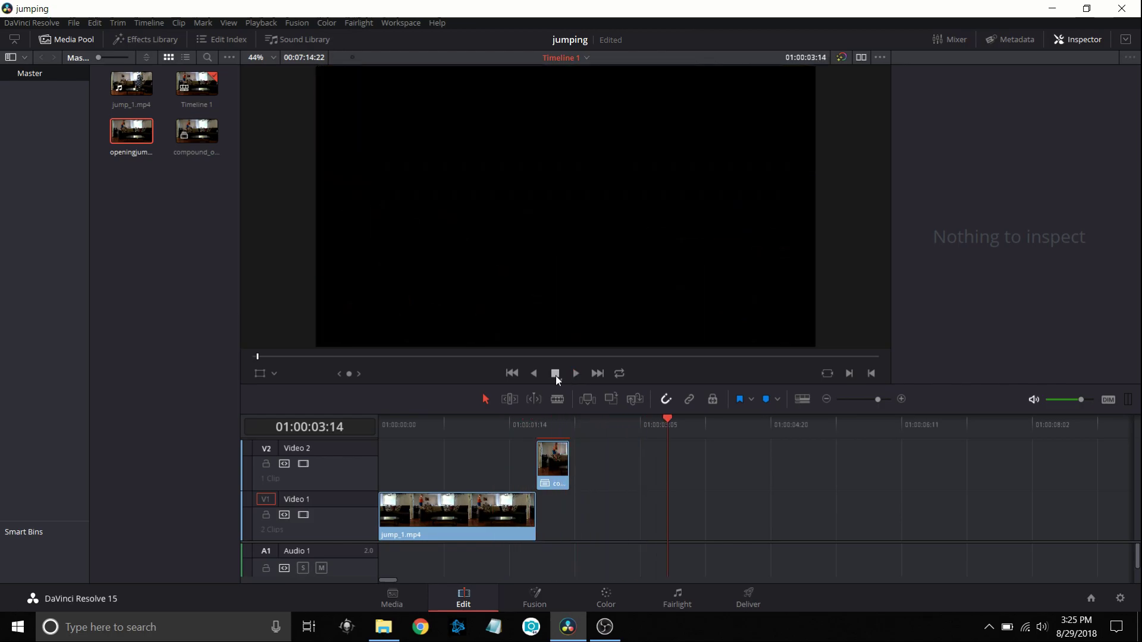
left_click(503, 424)
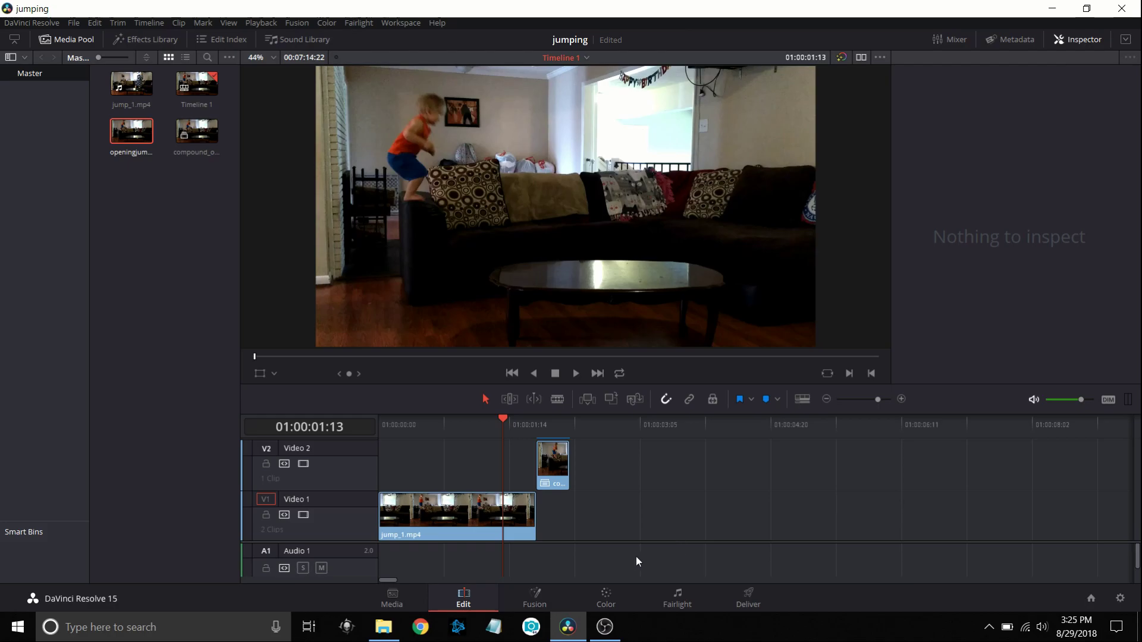
Scrub through the second jump_1.mp4 clip to look for a frame of the room without people.
left_click(826, 399)
left_click(826, 399)
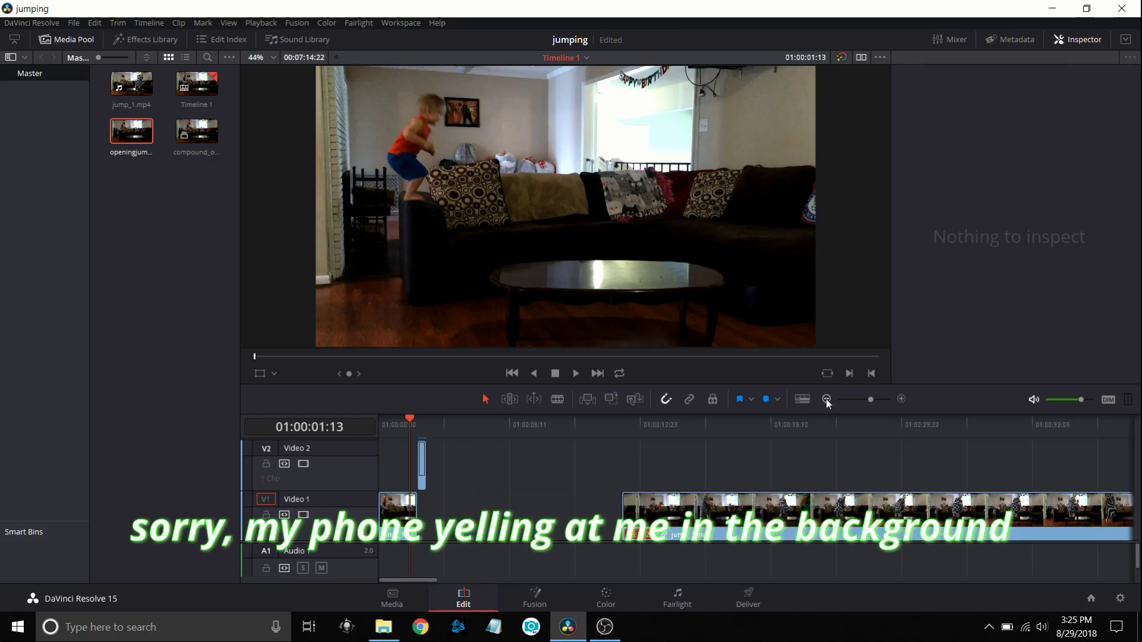
left_click(826, 399)
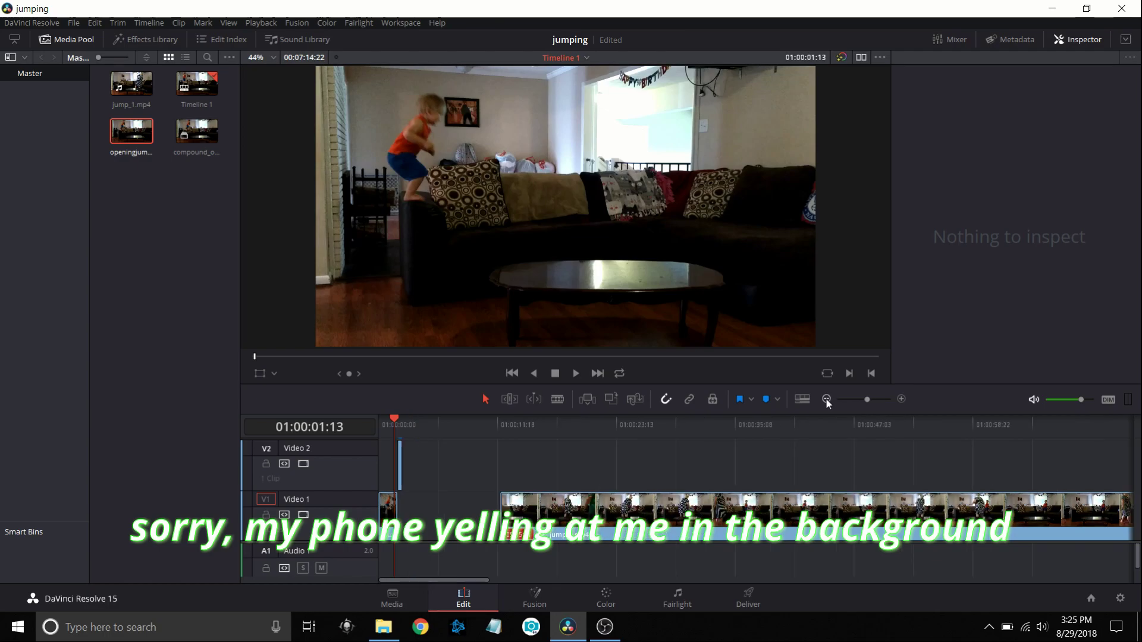
left_click(615, 433)
left_click(668, 434)
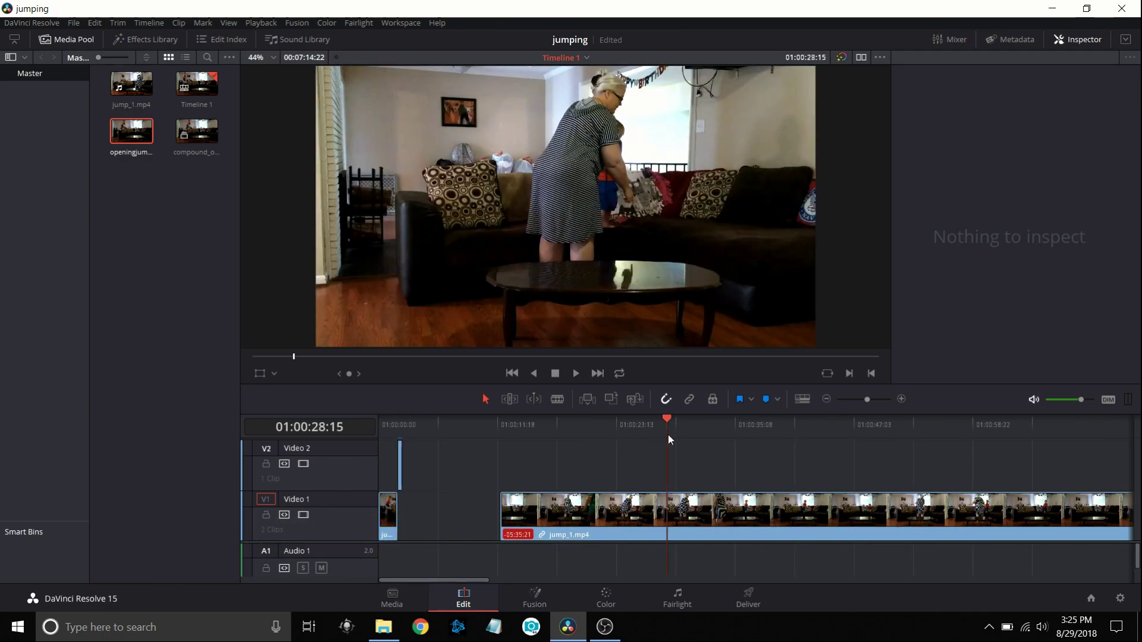
left_click(716, 430)
left_click(763, 428)
left_click(798, 430)
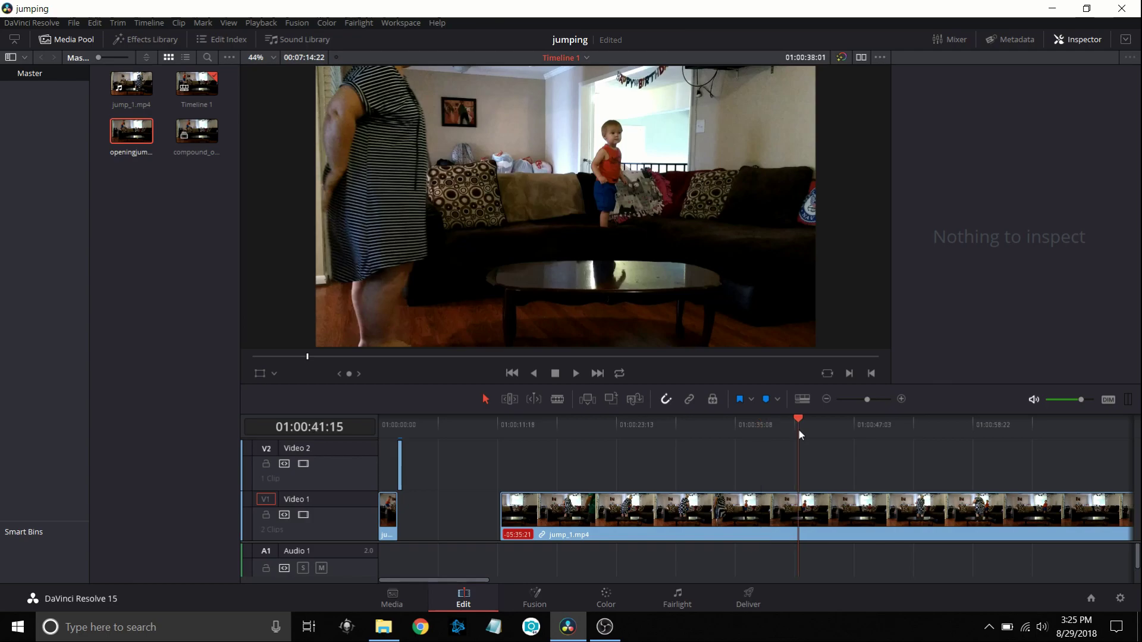
left_click(843, 430)
left_click(905, 424)
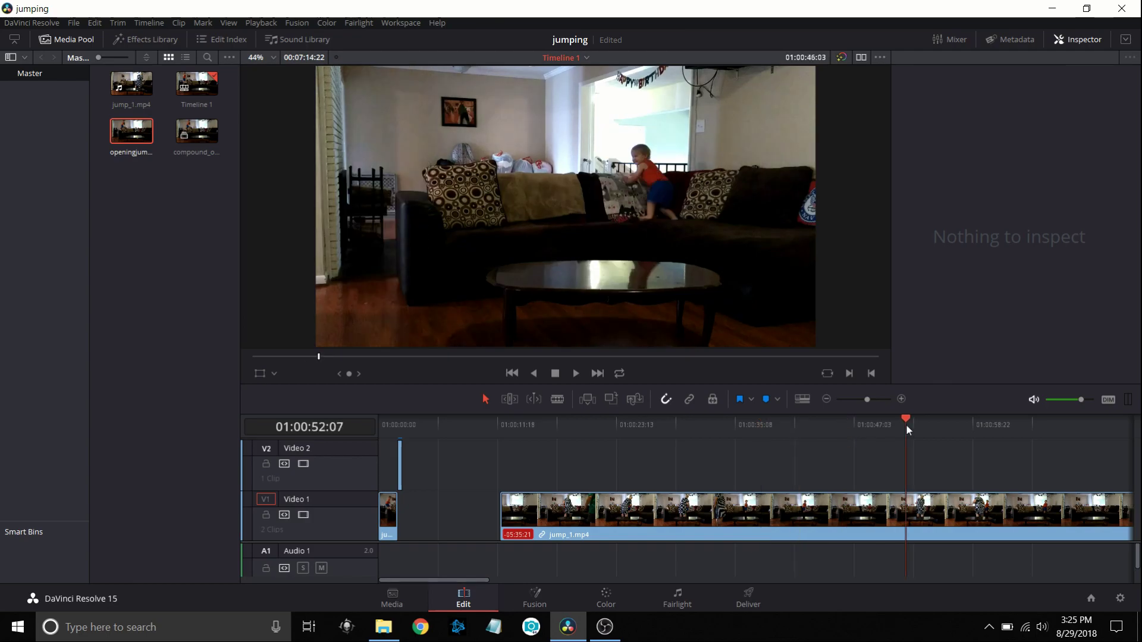
left_click(934, 424)
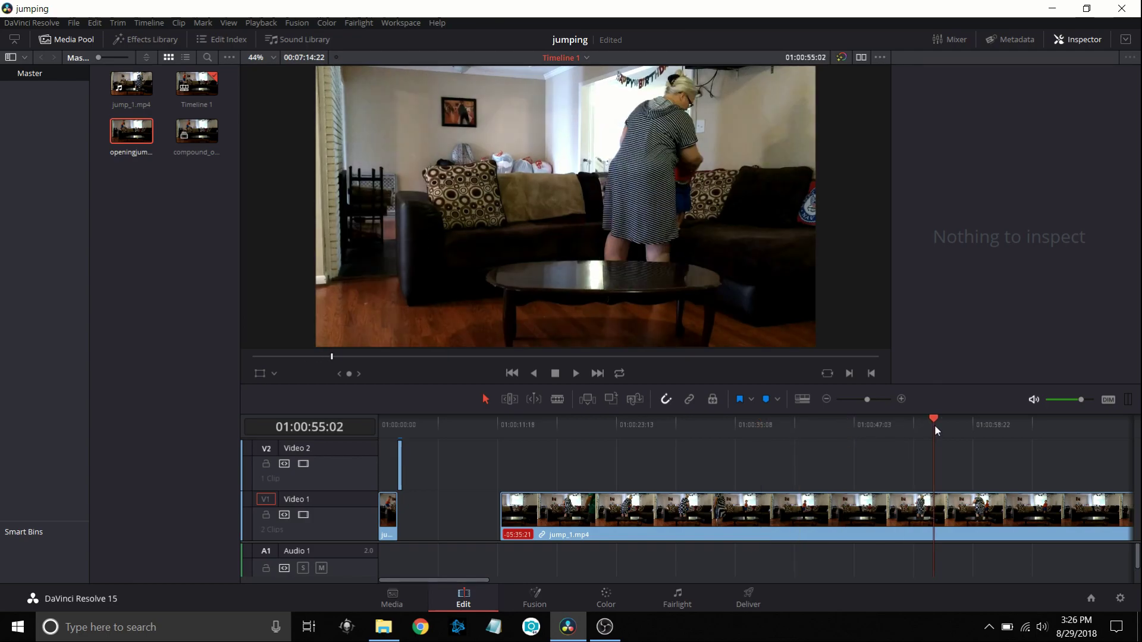
left_click(975, 423)
left_click(1007, 424)
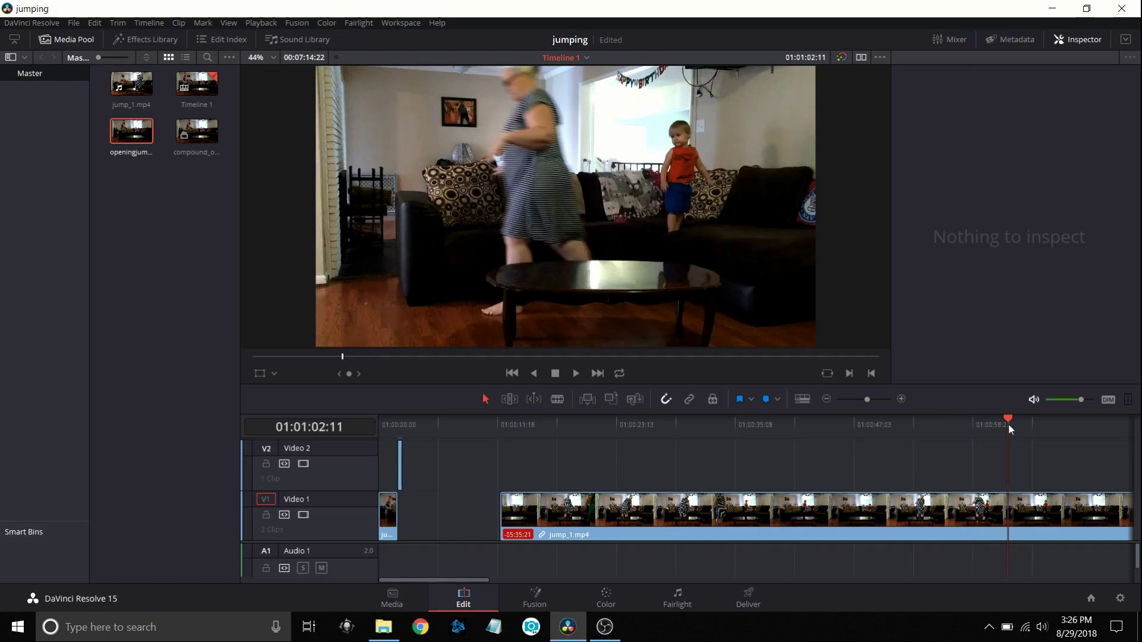
Park the playhead on the empty-couch frame at 01:01:13:04 in the second jump_1.mp4 clip.
left_click_drag(483, 578, 549, 573)
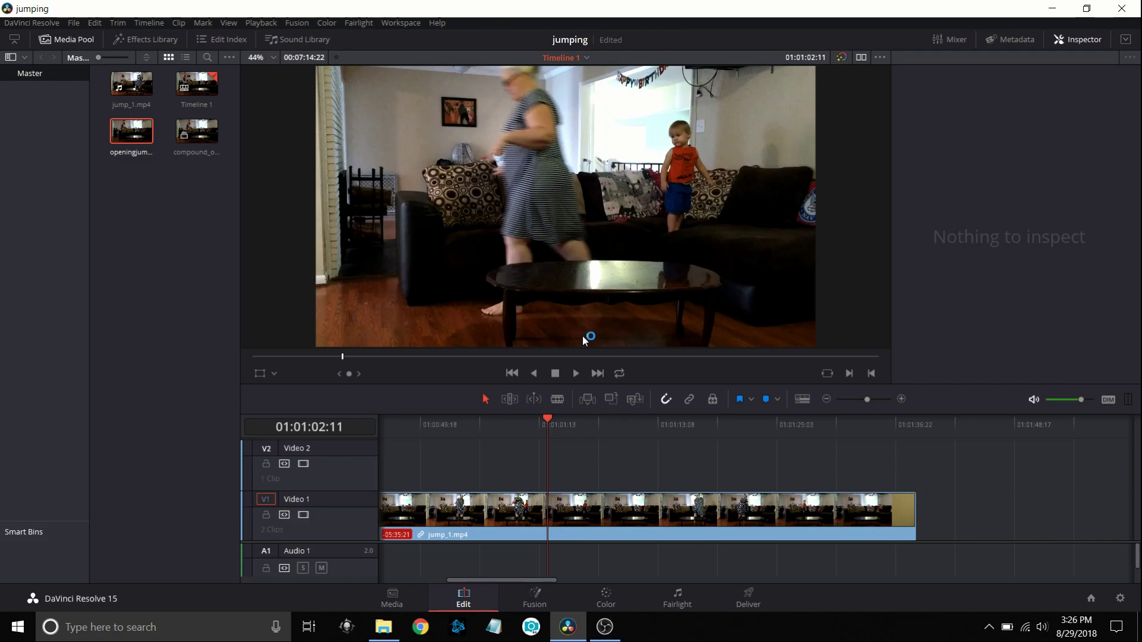
left_click(665, 435)
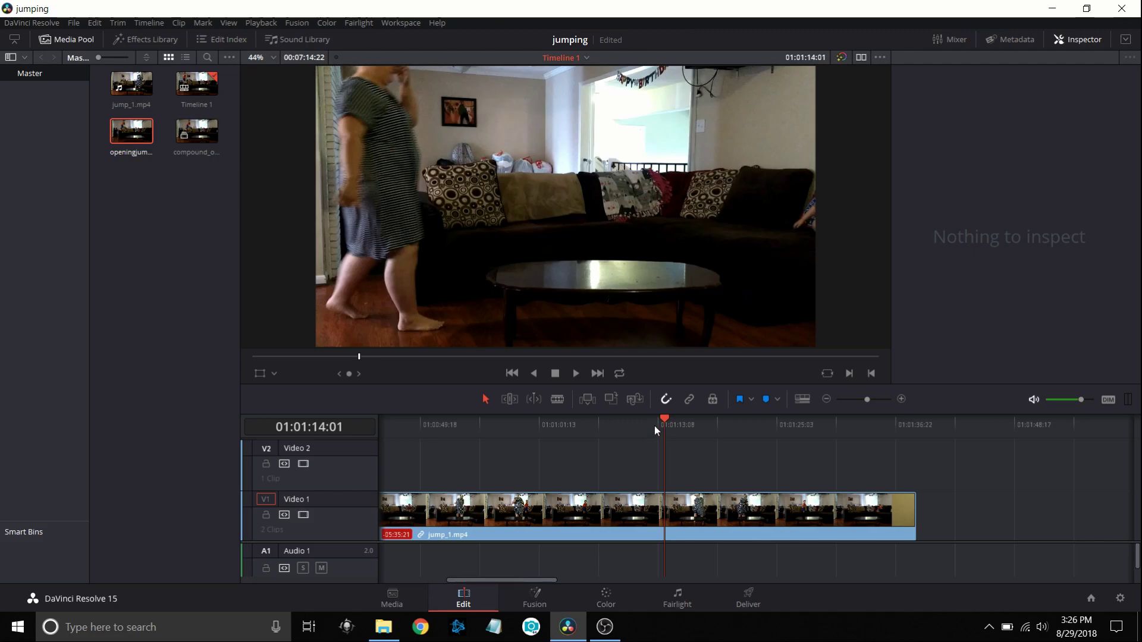
key("Left")
key("Left")
key("Left")
key("Left")
key("Left")
key("Left")
key("Left")
key("Left")
key("Left")
key("Left")
key("Left")
key("Left")
key("Left")
key("Left")
key("Left")
key("Left")
key("Left")
key("Left")
key("Left")
key("Left")
key("Left")
key("Left")
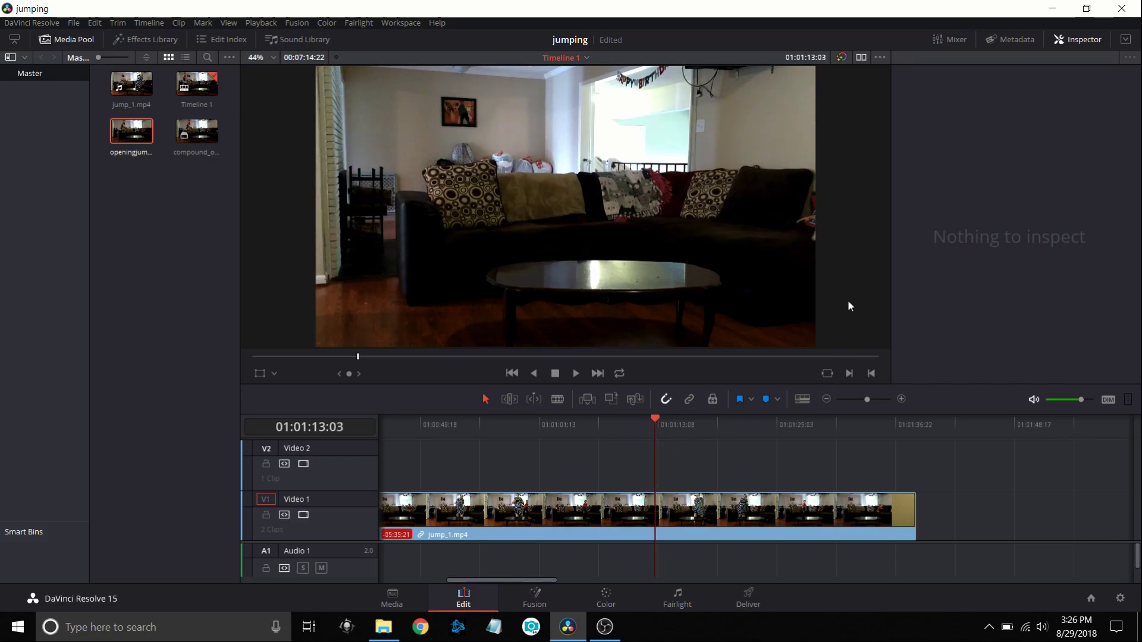
key("Right")
Switch to the Color page and grab a still of the empty-couch frame.
left_click(609, 599)
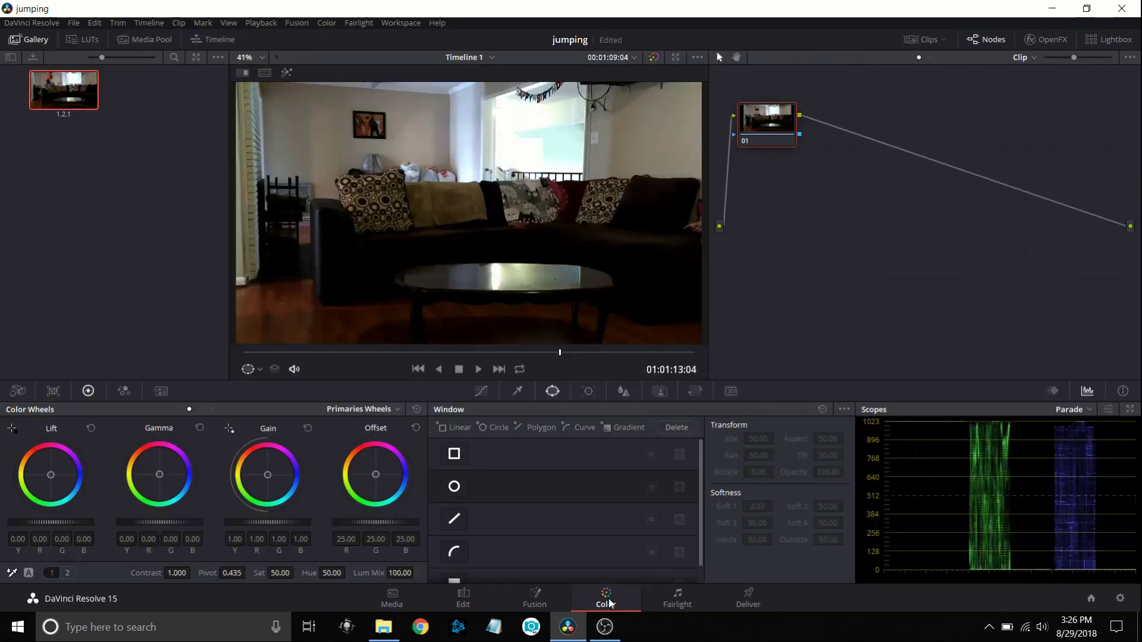
right_click(528, 223)
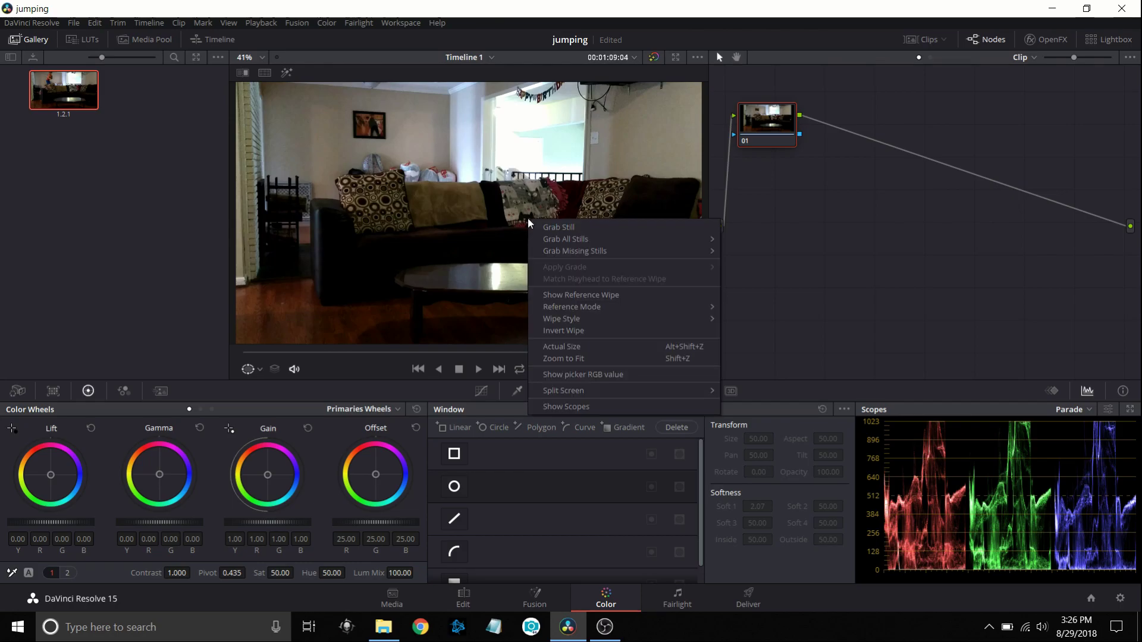
left_click(562, 228)
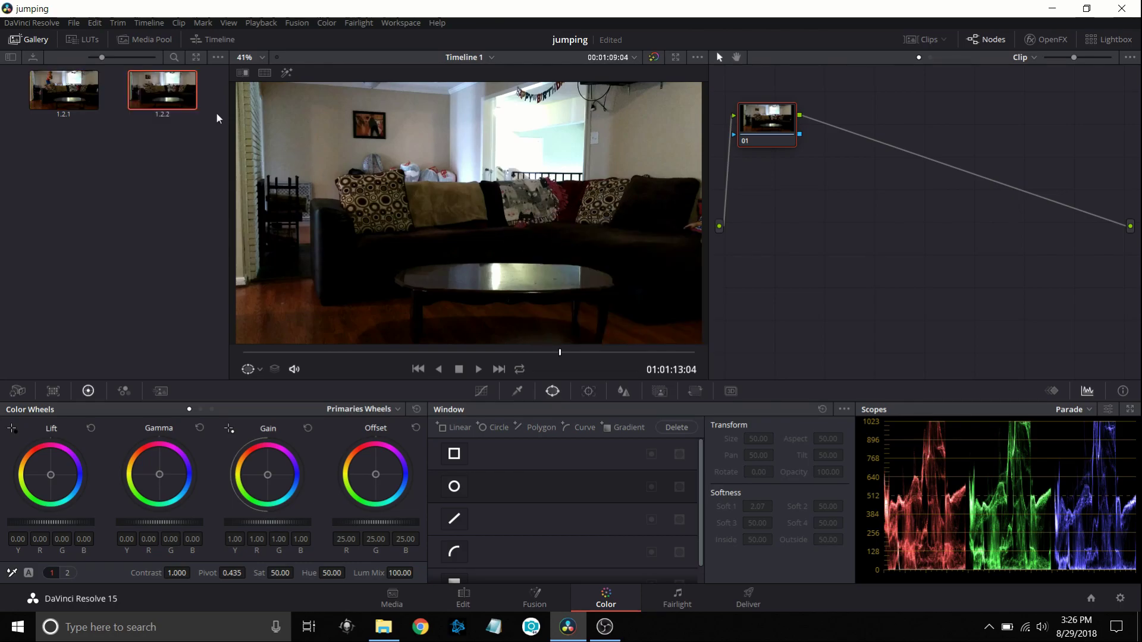
Export the new empty-couch still as a JPEG named closingjump into the j2 folder.
right_click(176, 98)
left_click(207, 235)
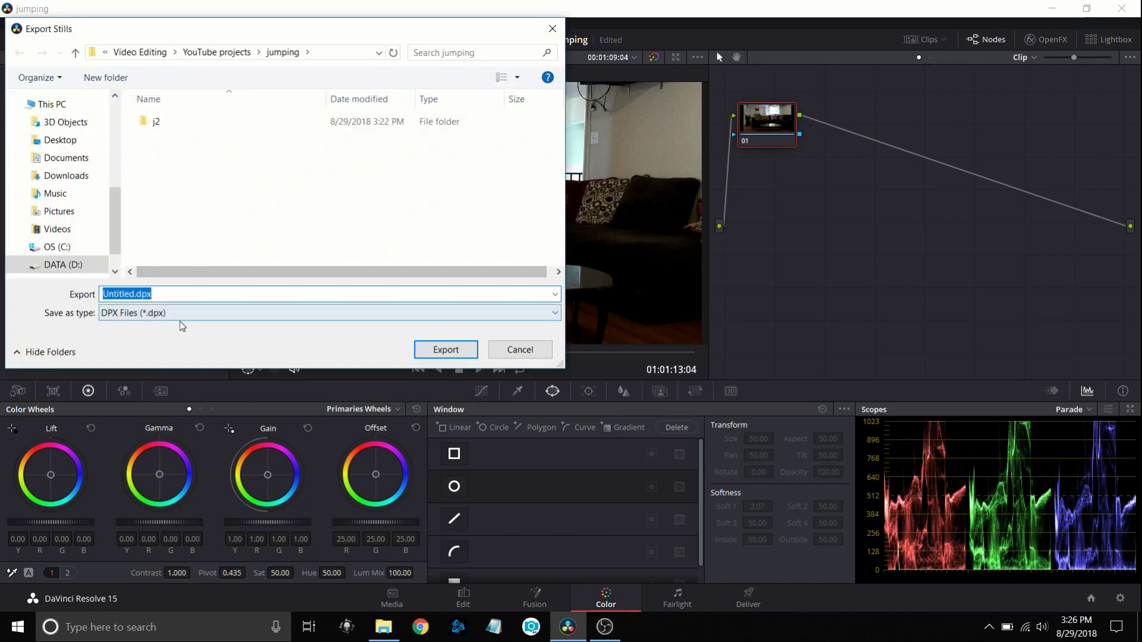
left_click(176, 320)
left_click(166, 364)
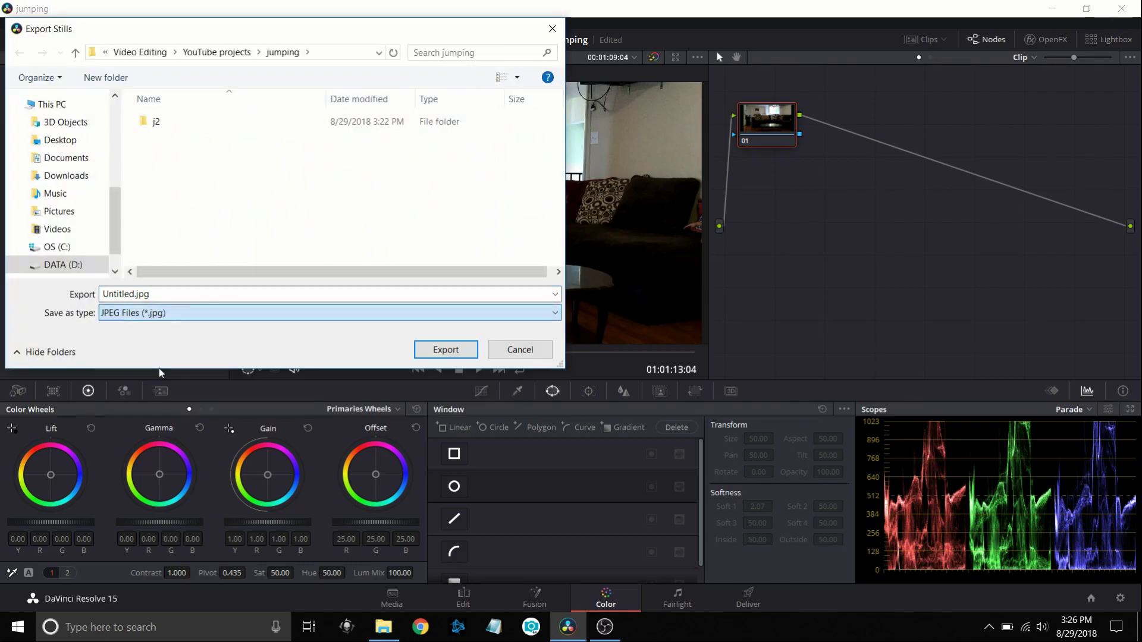
double_click(163, 122)
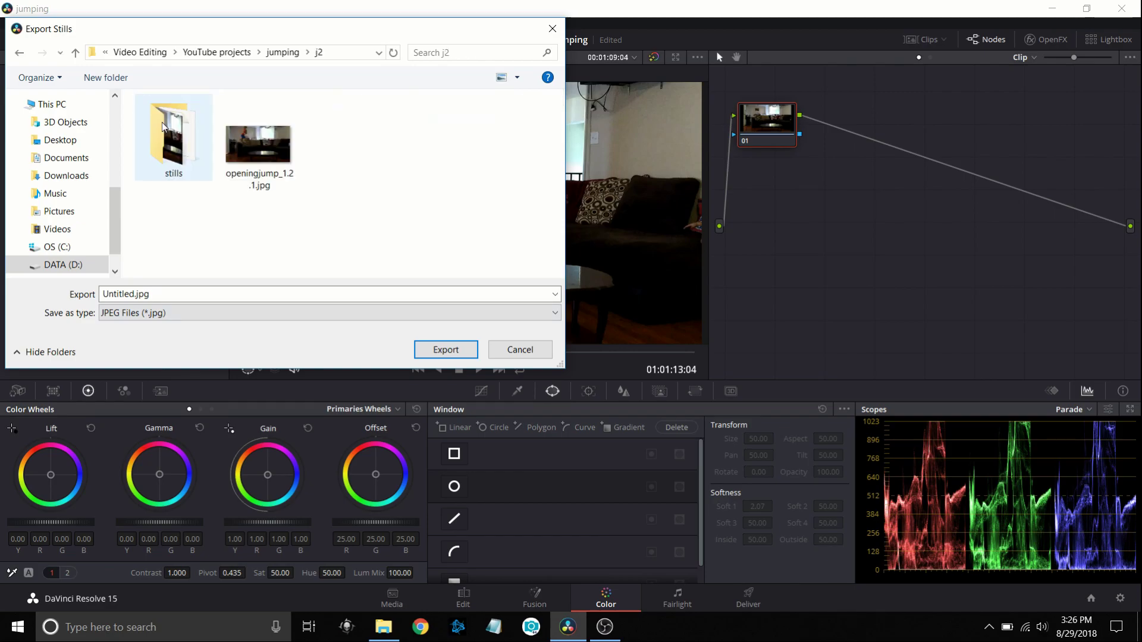
left_click(161, 297)
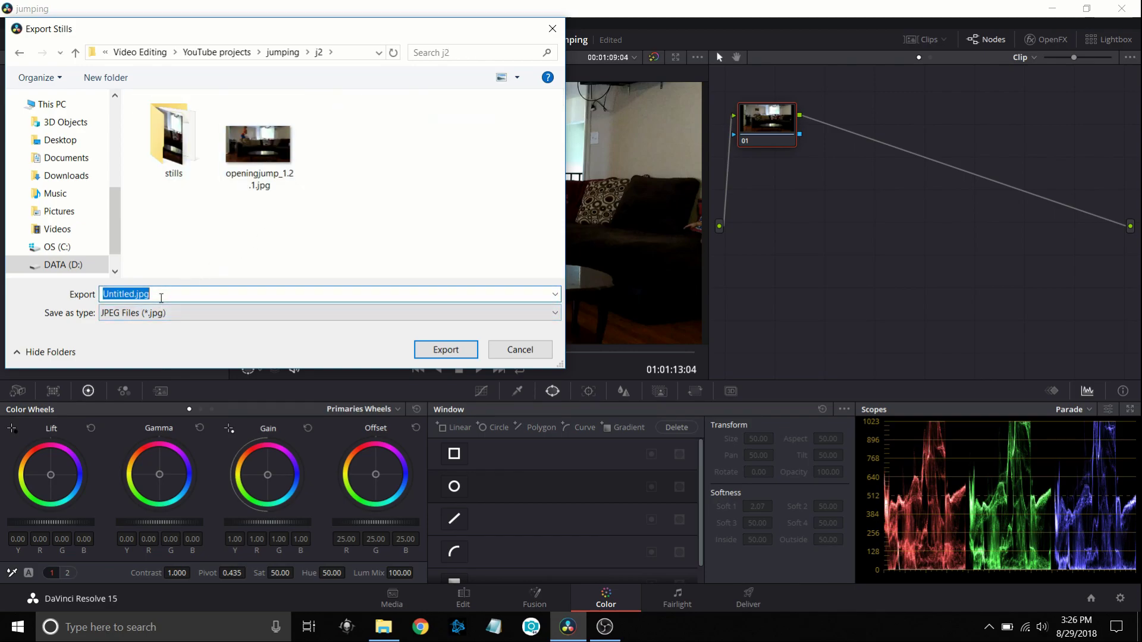
type("closingjump")
left_click(456, 356)
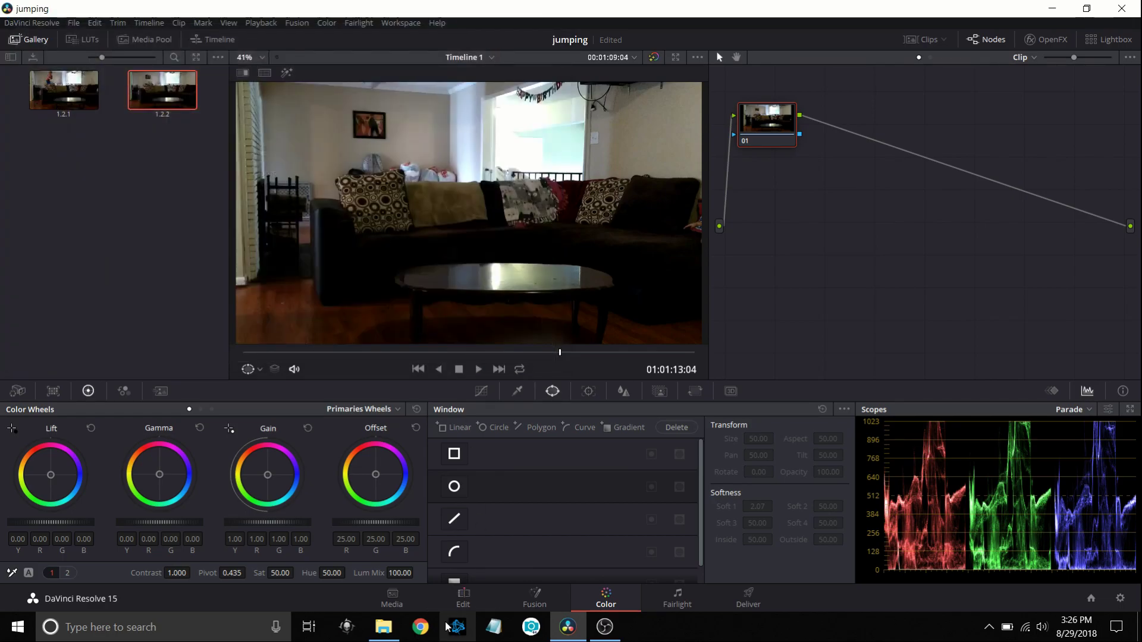
Import closingjump_1.2.2.jpg from the j2 folder into the media pool on the Media page.
left_click(397, 607)
left_click(398, 625)
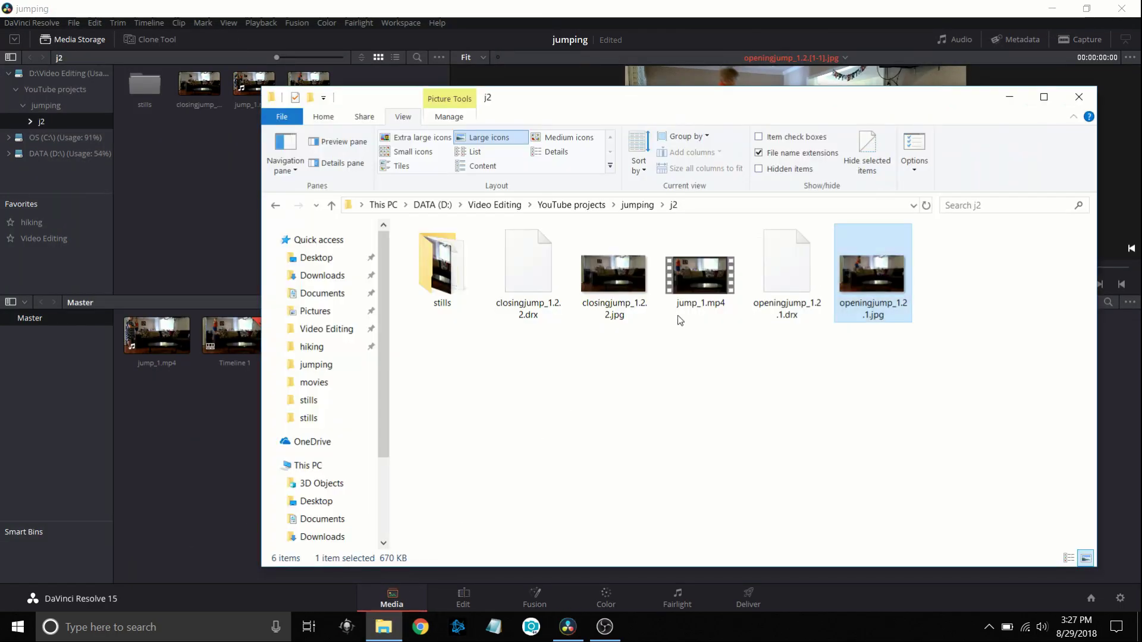
left_click_drag(623, 286, 196, 465)
On the Edit page, place the closingjump still on Video 1 directly after the opening jump_1.mp4 clip, beneath the compound clip.
left_click(464, 597)
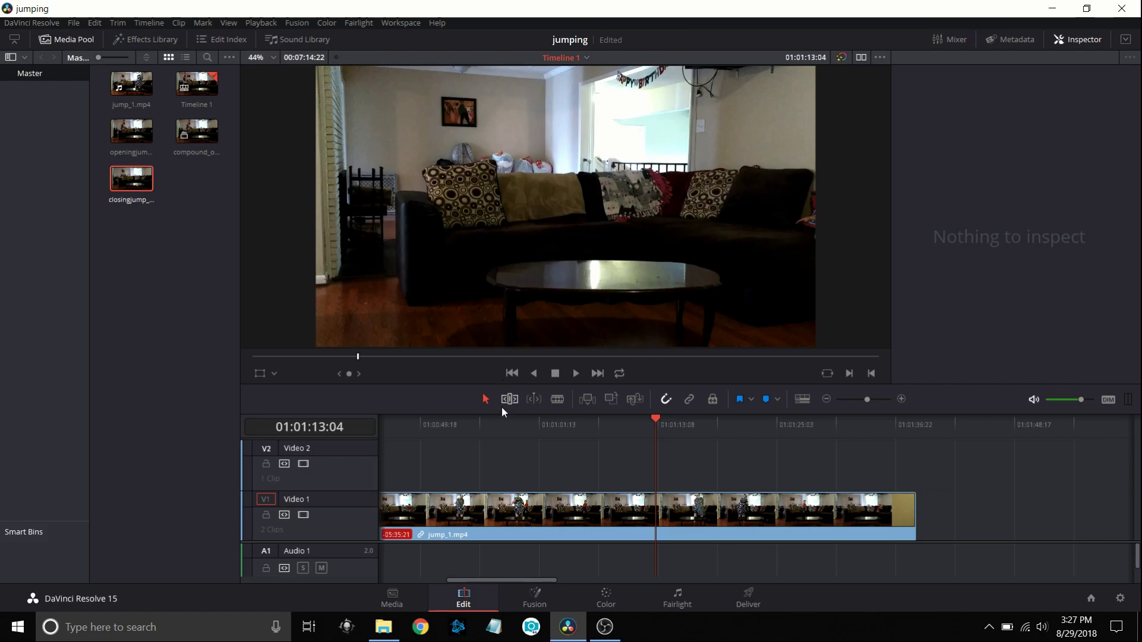
left_click(826, 399)
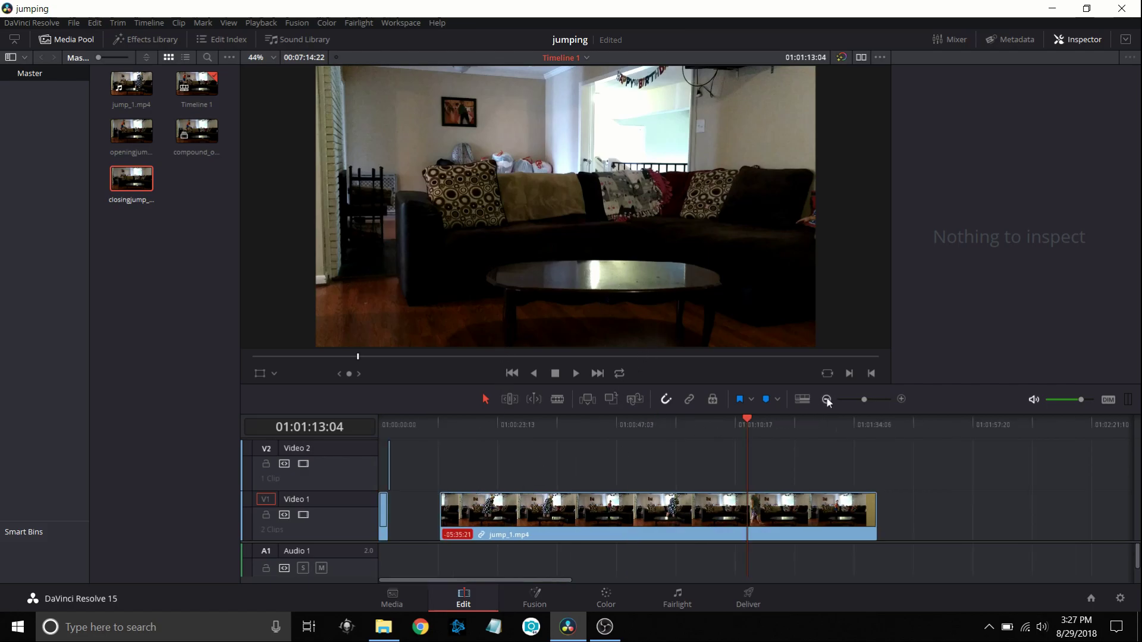
left_click_drag(474, 416, 368, 439)
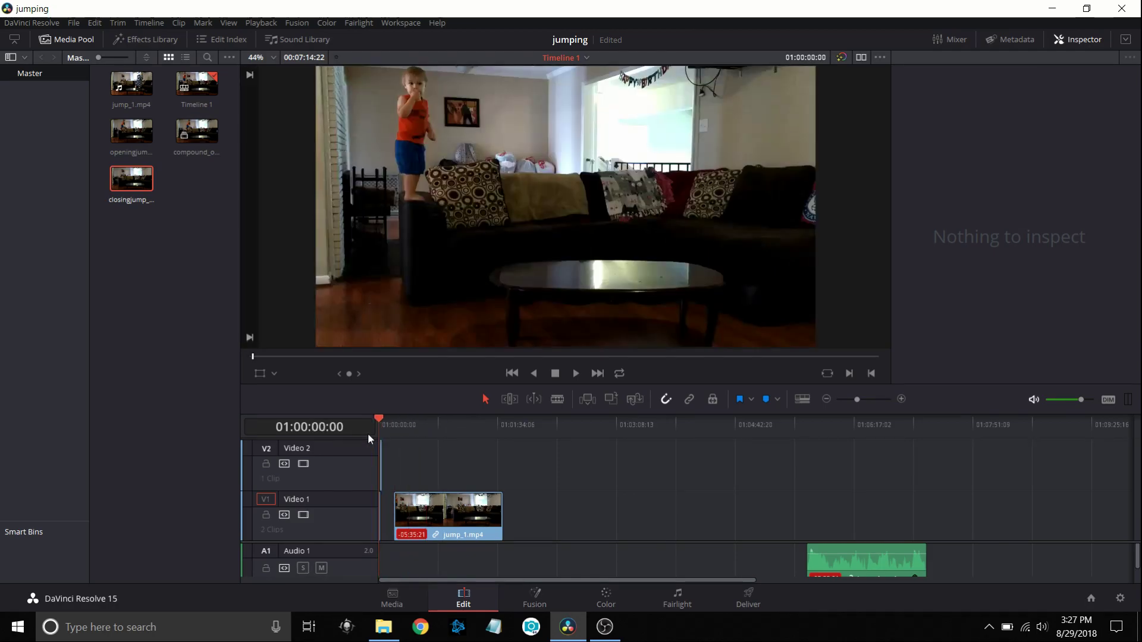
left_click(826, 399)
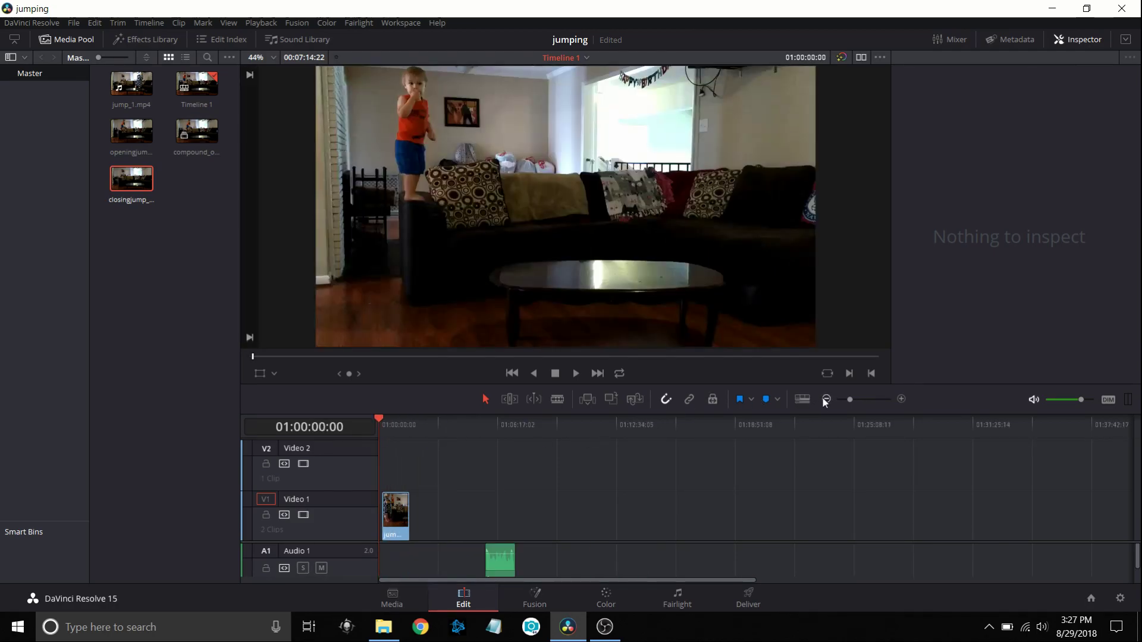
left_click(901, 399)
left_click(901, 398)
left_click(901, 399)
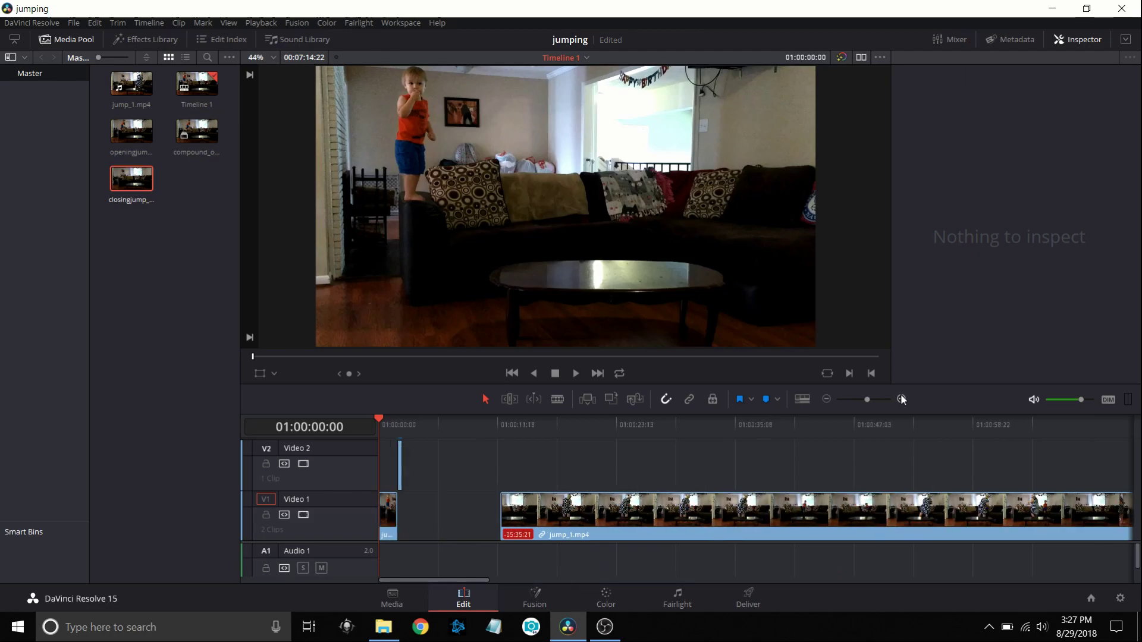
left_click(901, 398)
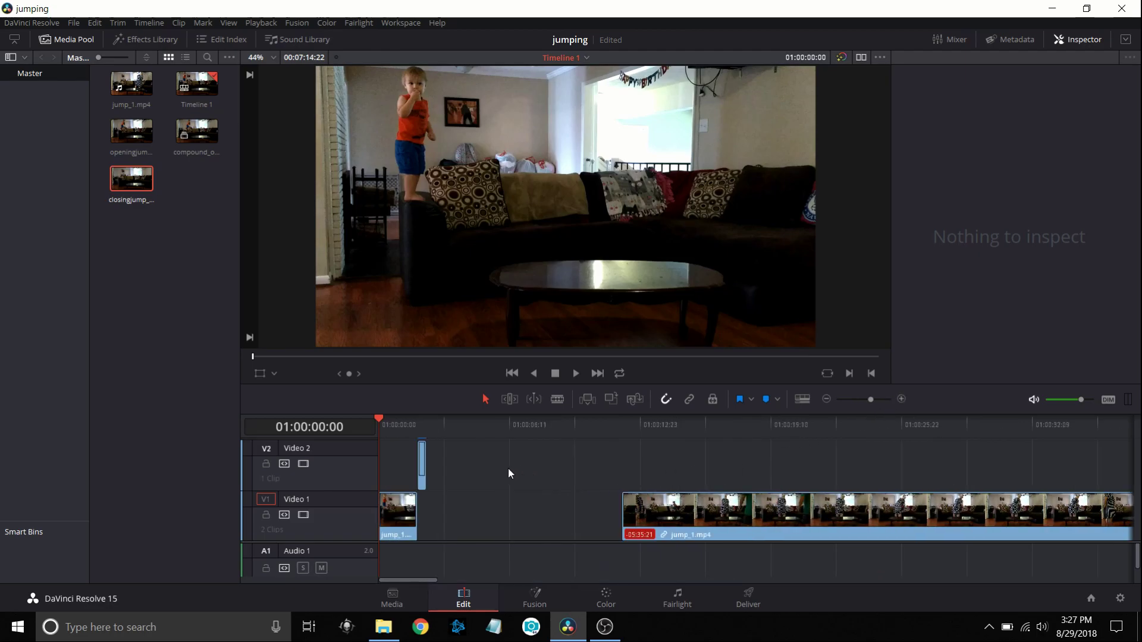
left_click(486, 431)
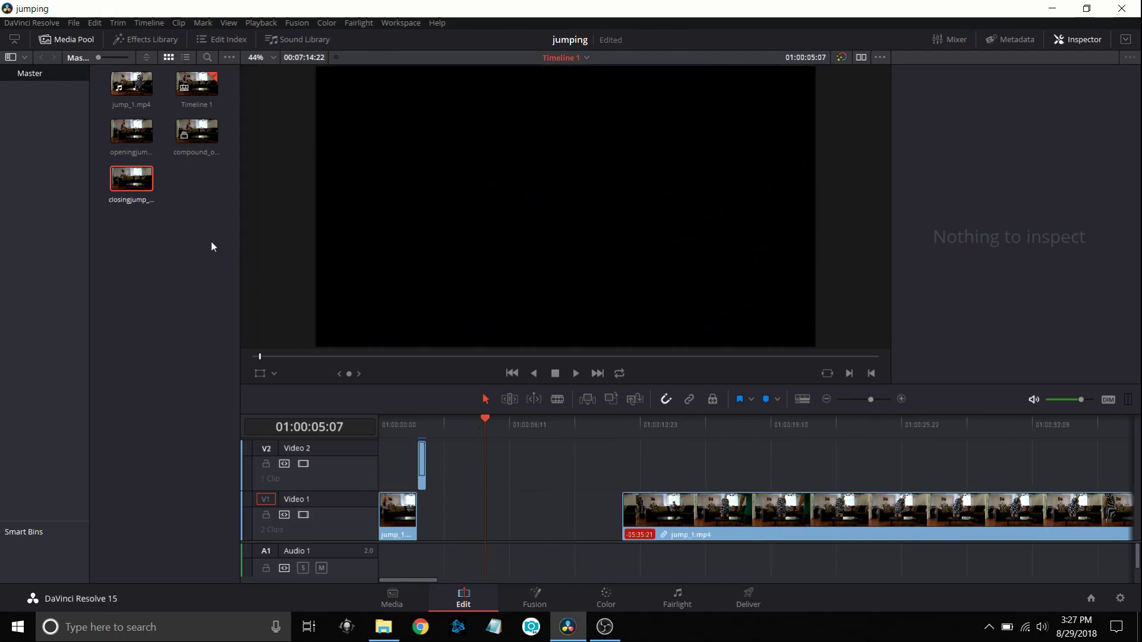
left_click_drag(120, 179, 487, 471)
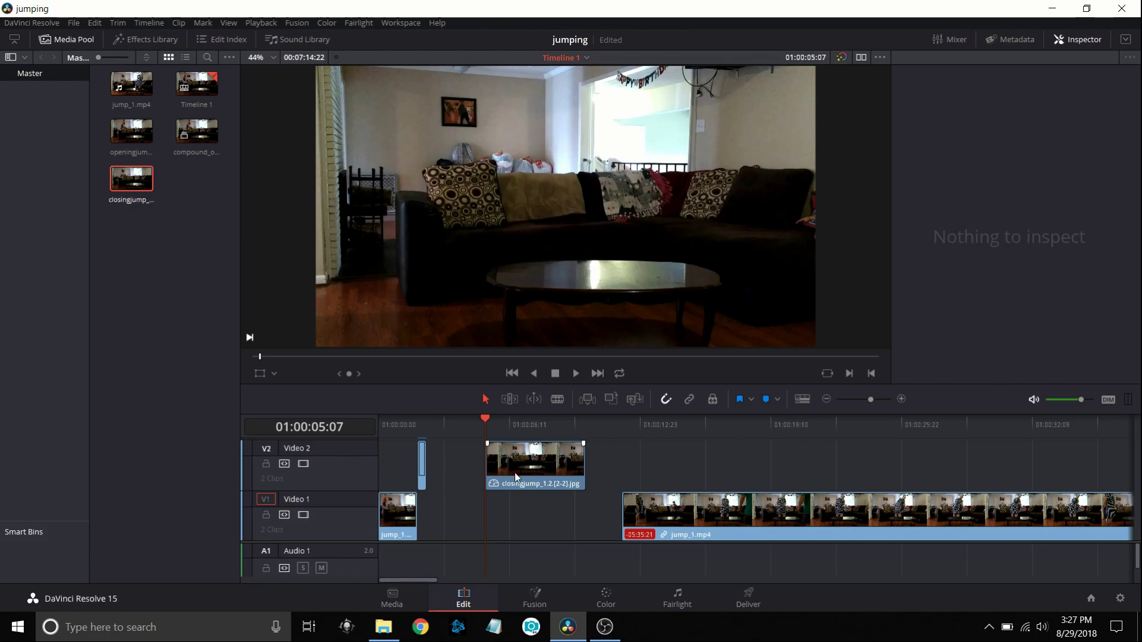
left_click_drag(521, 470, 453, 526)
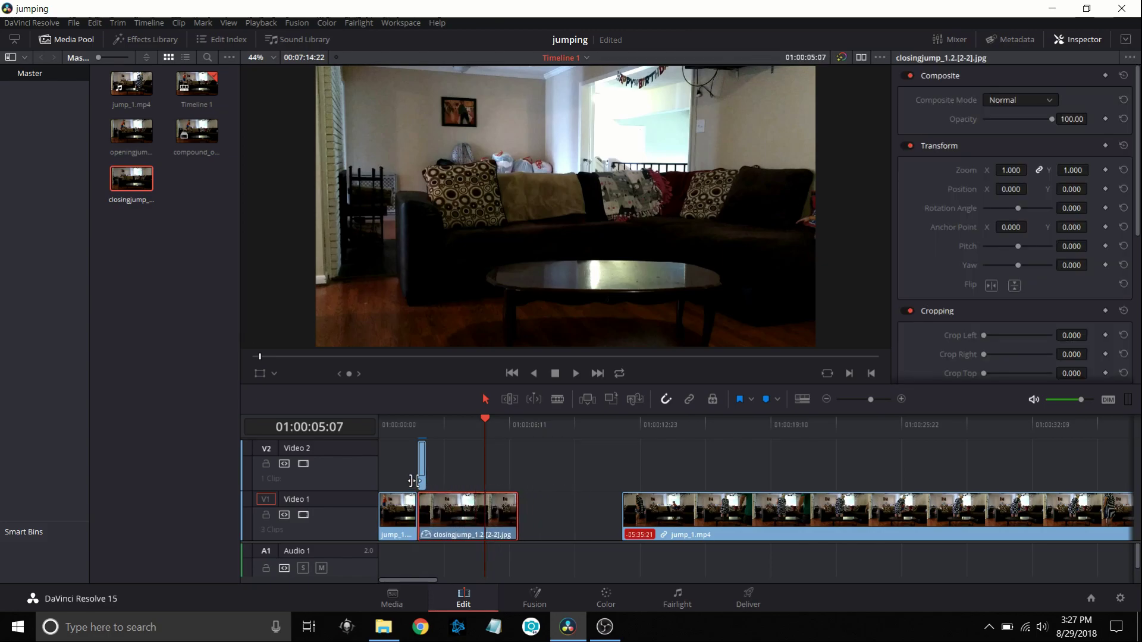
Trim the end of the closingjump still to about 01:00:02:13, slightly past the compound clip, and put the playhead there.
left_click(426, 424)
left_click(900, 400)
left_click_drag(657, 515, 483, 521)
left_click(901, 400)
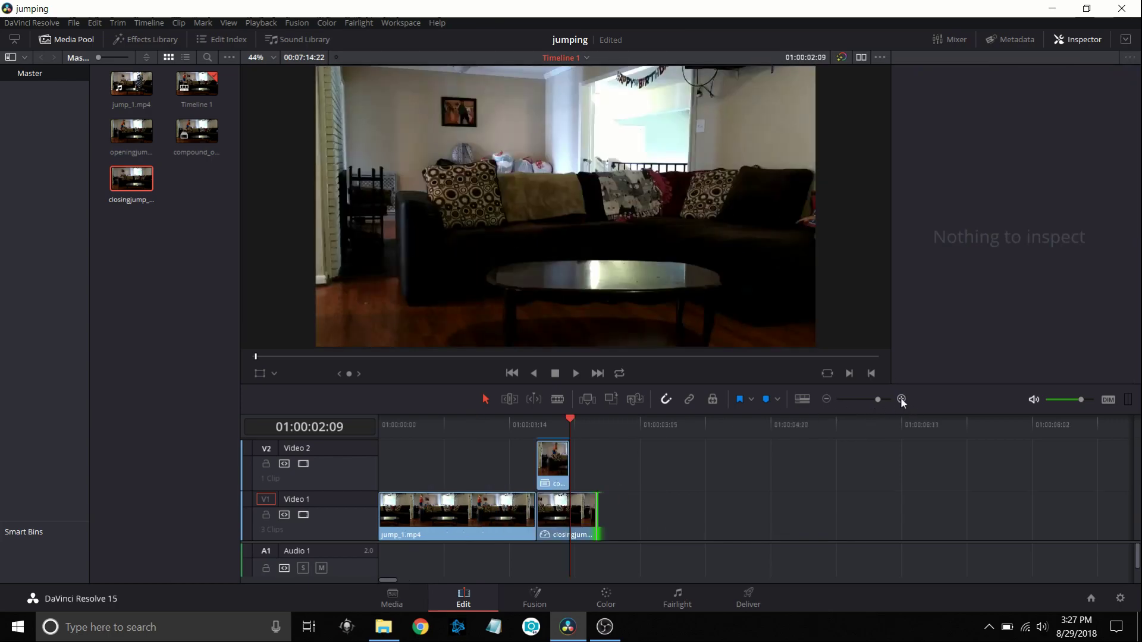
left_click(486, 422)
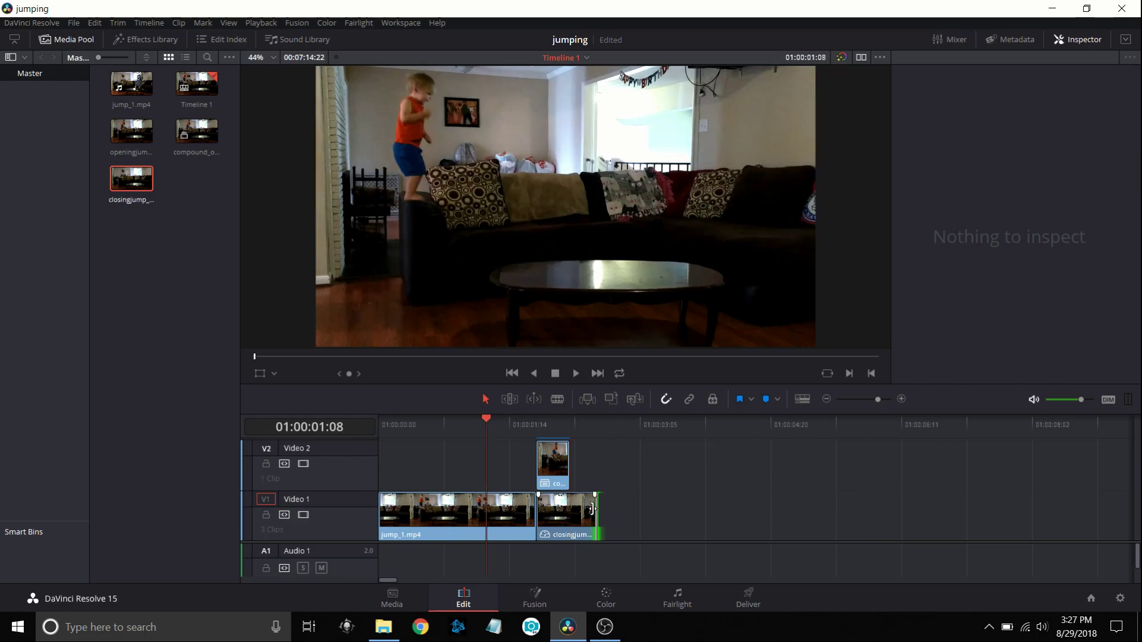
mouse_move(592, 509)
left_mouse_down()
mouse_move(580, 514)
mouse_move(583, 503)
left_mouse_up()
left_click(622, 462)
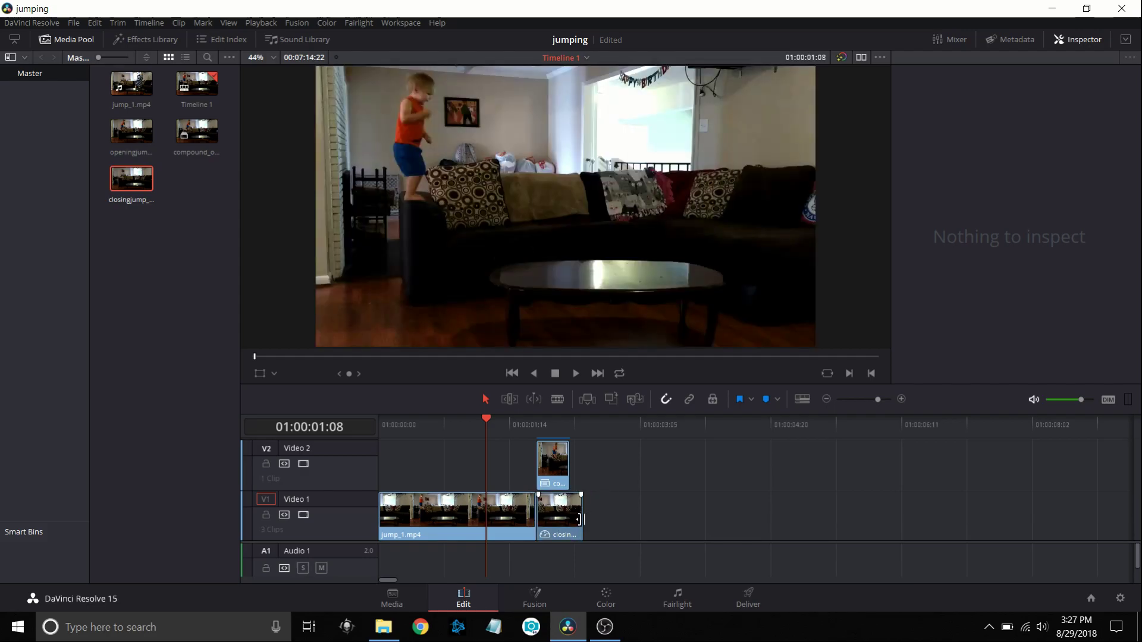
left_click_drag(579, 517, 584, 517)
left_click(613, 451)
left_click(584, 427)
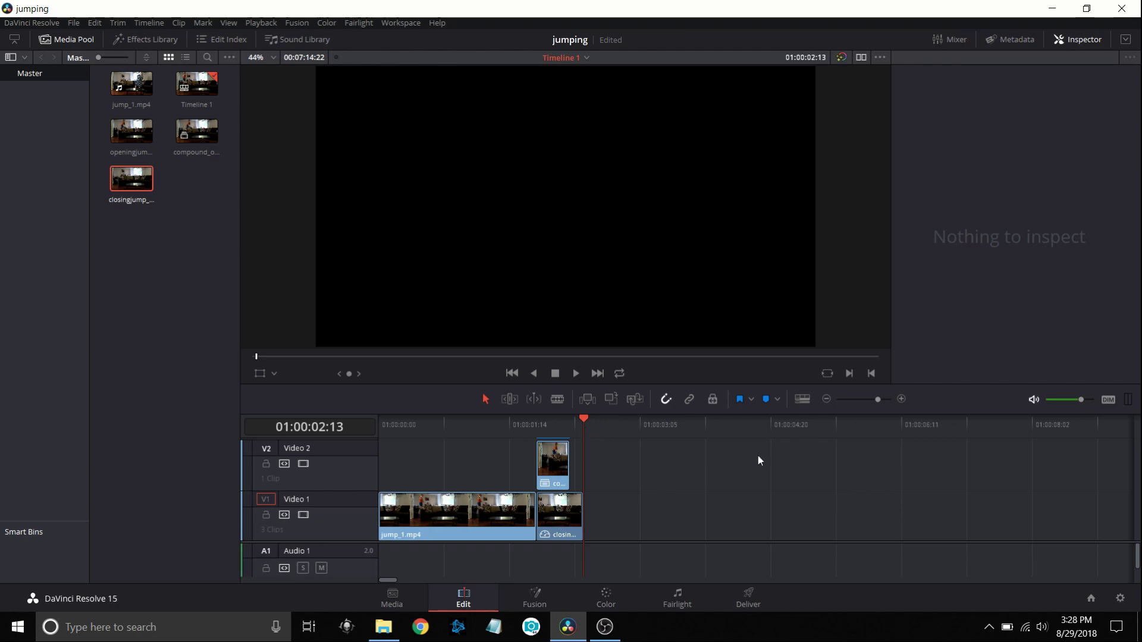
left_click(826, 399)
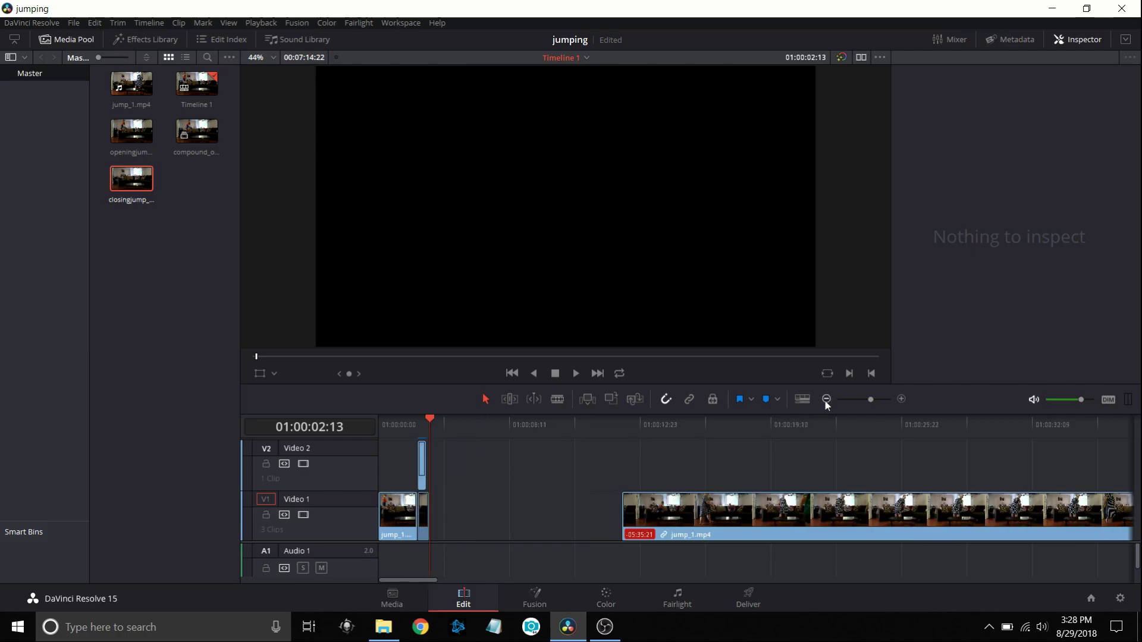
Move the long jump_1.mp4 clip onto Video 2 and play through it to reach the moment before the child's next jump.
left_click_drag(741, 535, 627, 485)
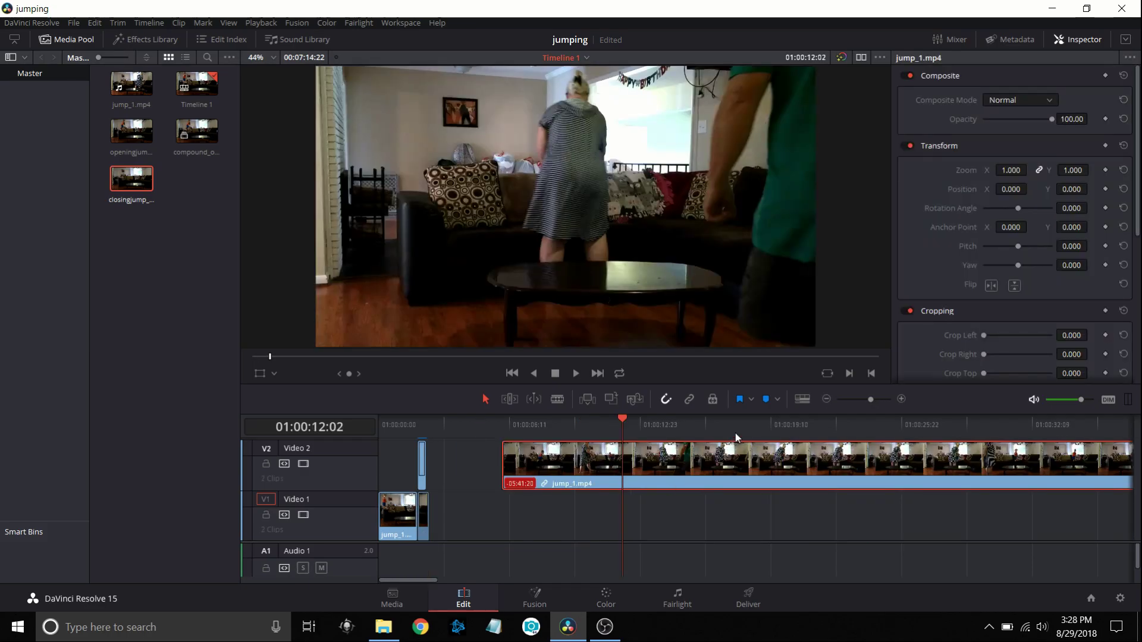
left_click(820, 426)
left_click(876, 423)
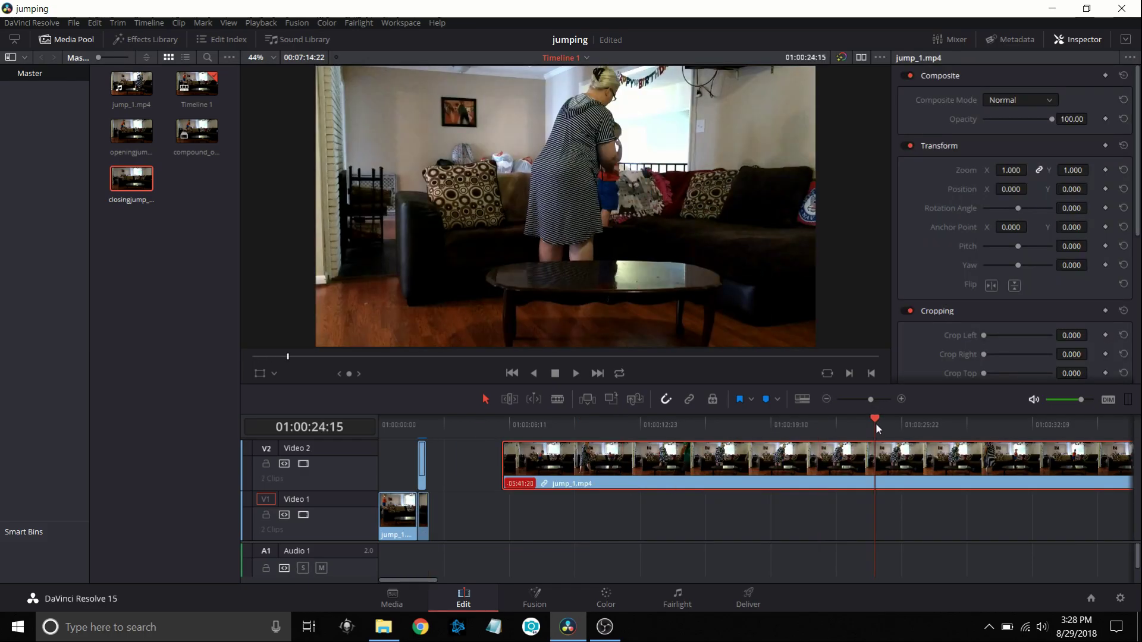
left_click(915, 425)
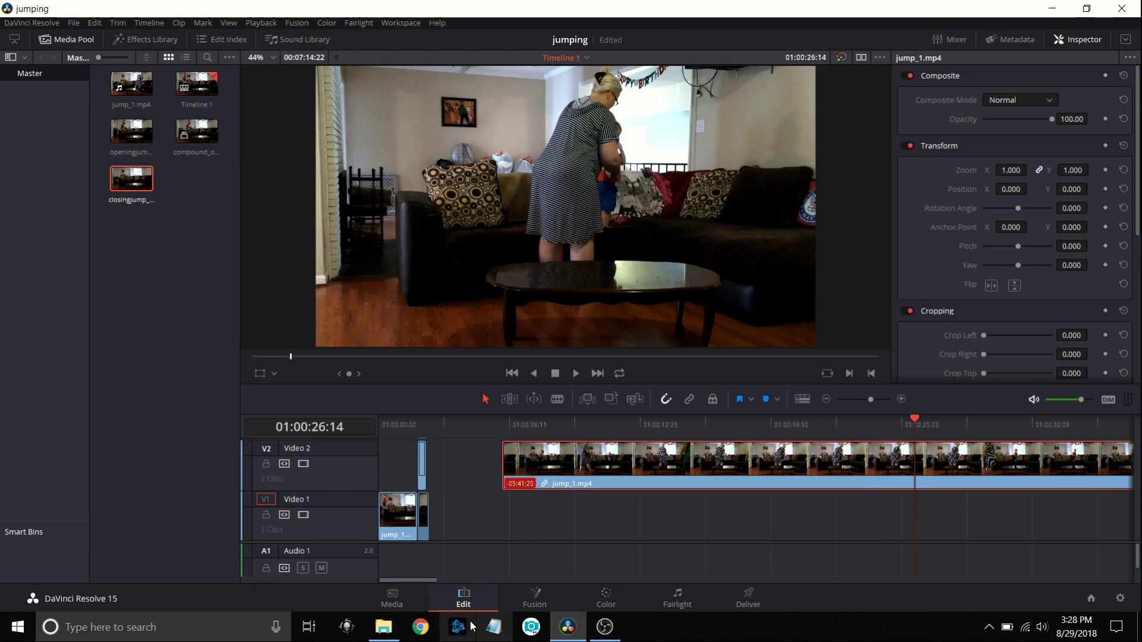
left_click_drag(426, 578, 471, 576)
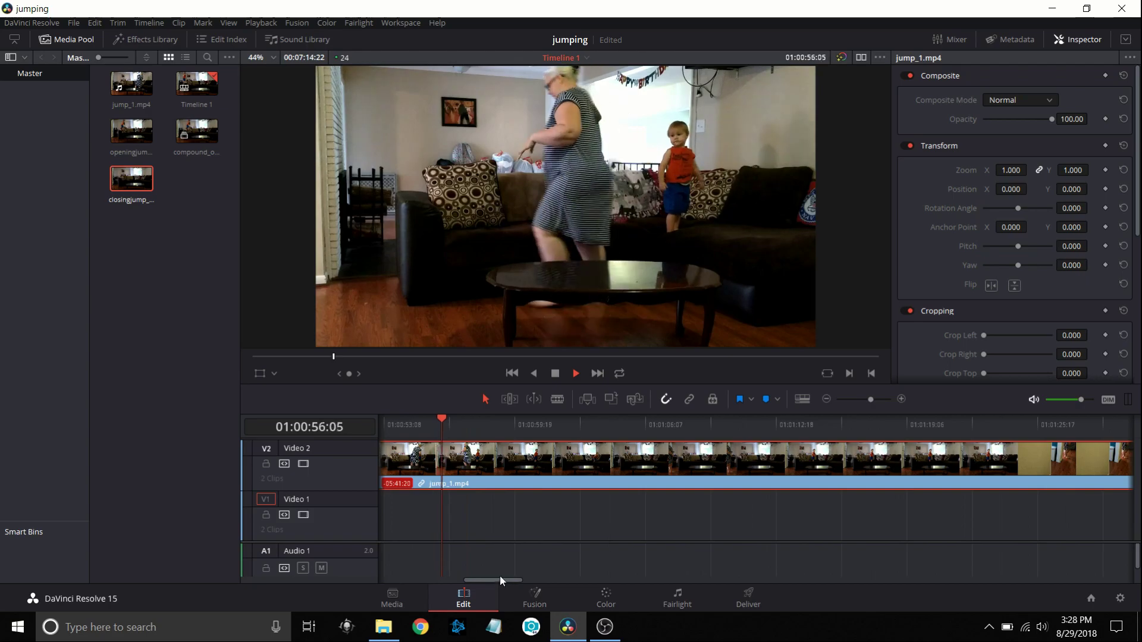
left_click(558, 375)
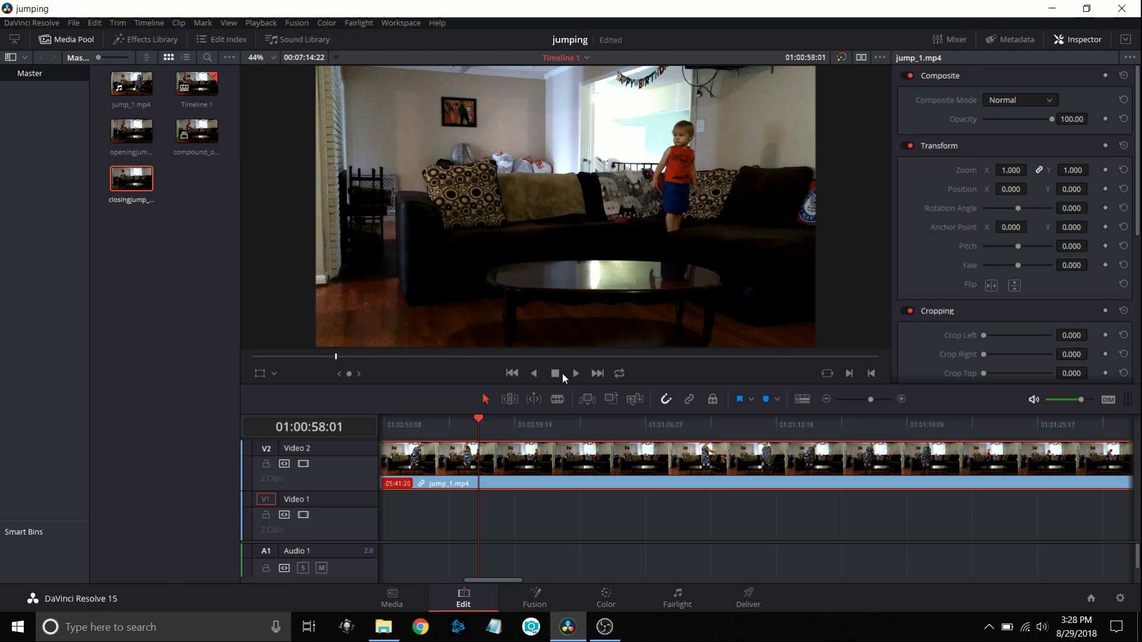
left_click(576, 373)
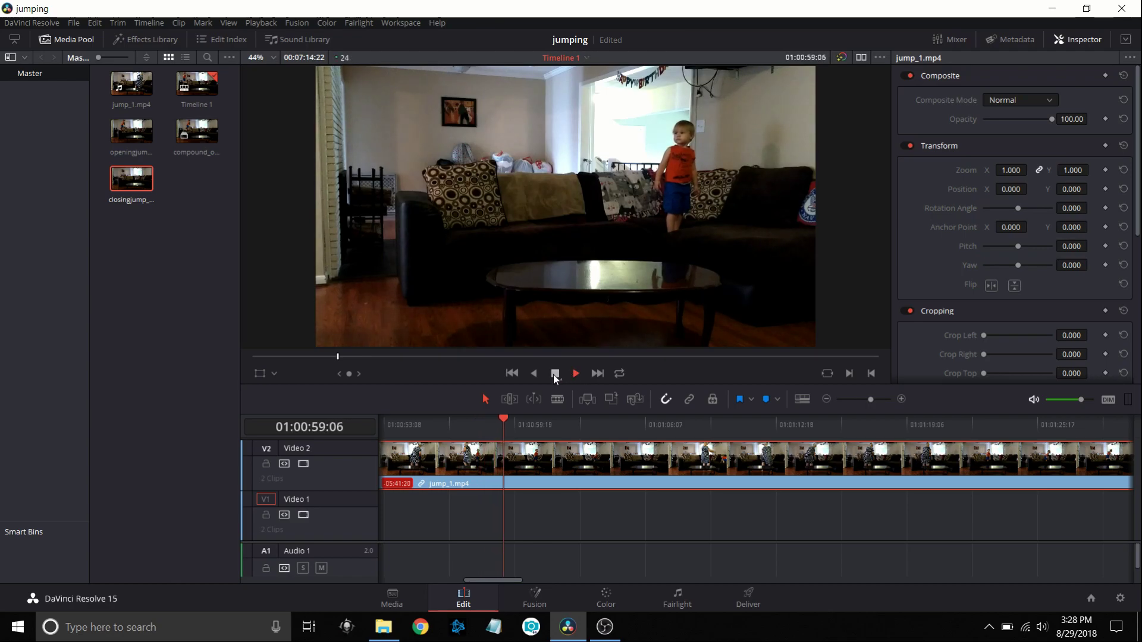
left_click(553, 373)
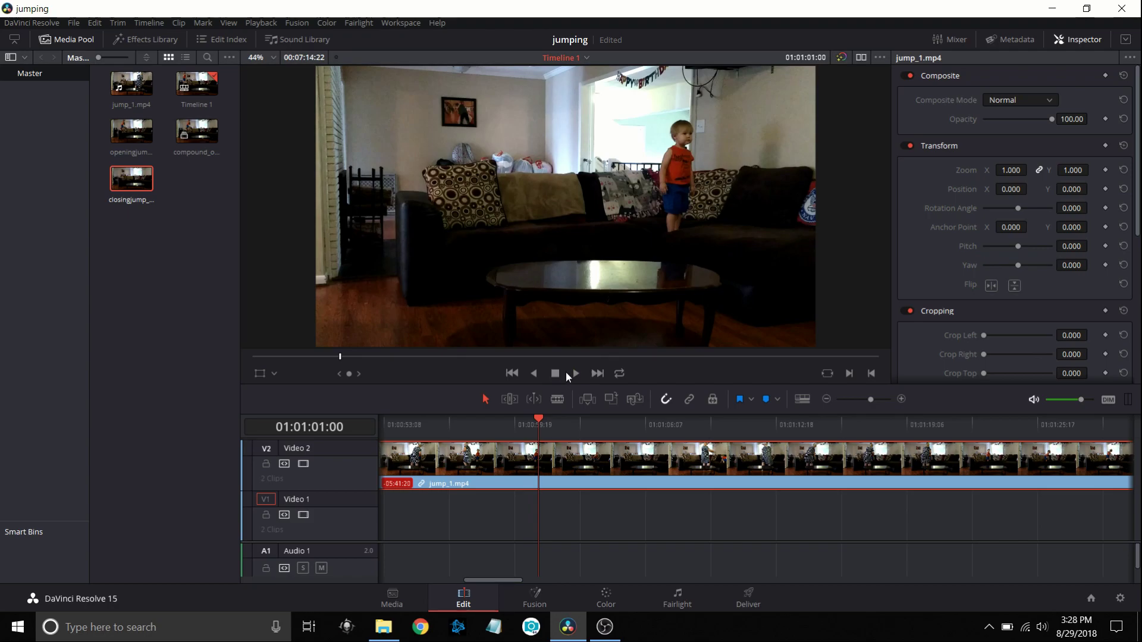
Advance frame by frame through the clip on Video 2 to the child's mid-leap frame at 01:01:04:07.
key("Right")
key("Right")
key("Right")
key("Right")
key("Right")
key("Right")
key("Right")
key("Right")
key("Right")
key("Right")
key("Right")
key("Right")
key("Right")
key("Right")
key("Right")
key("Right")
key("Right")
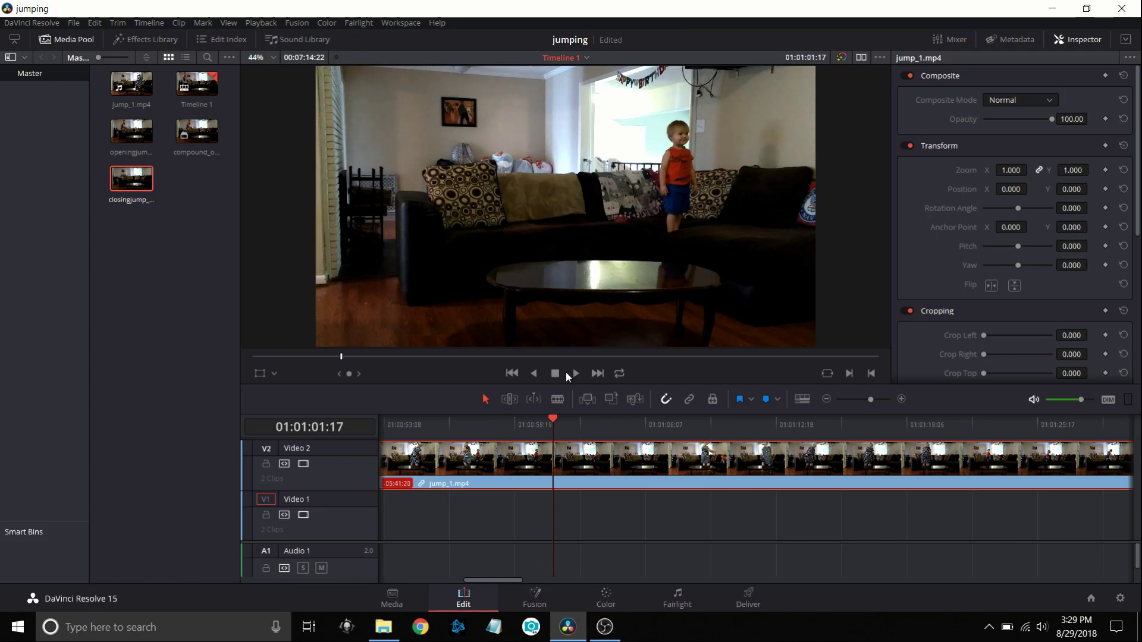
key("Right")
key("Right")
key("Right")
key("Right")
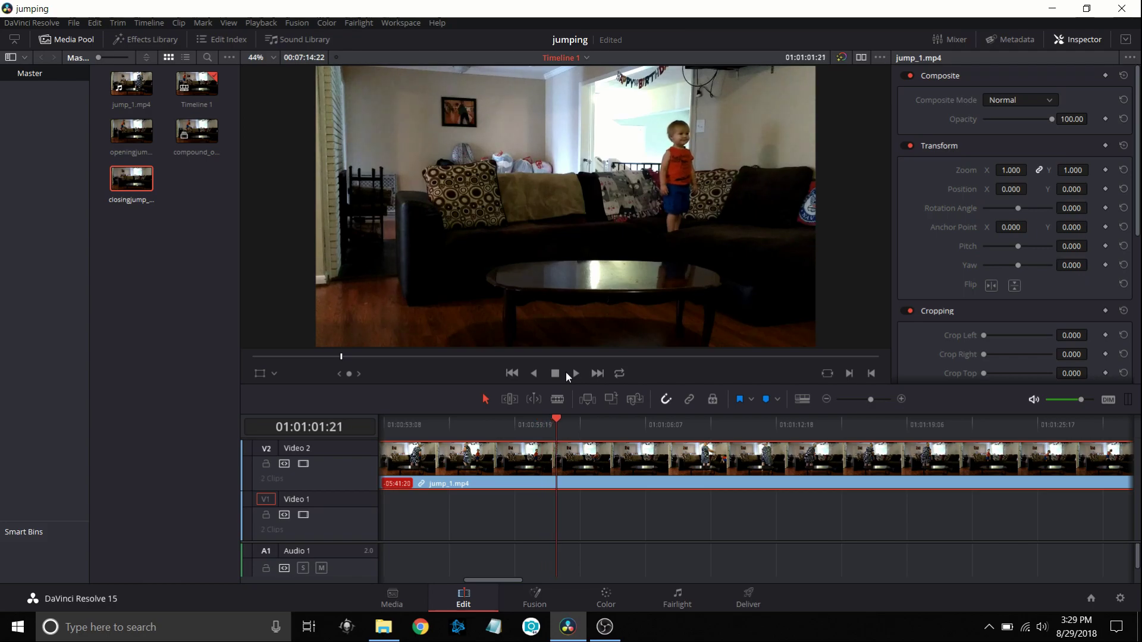
key("Right")
key("Right")
key("Right")
key("Right")
key("Right")
key("Right")
key("Right")
key("Right")
key("Right")
key("Right")
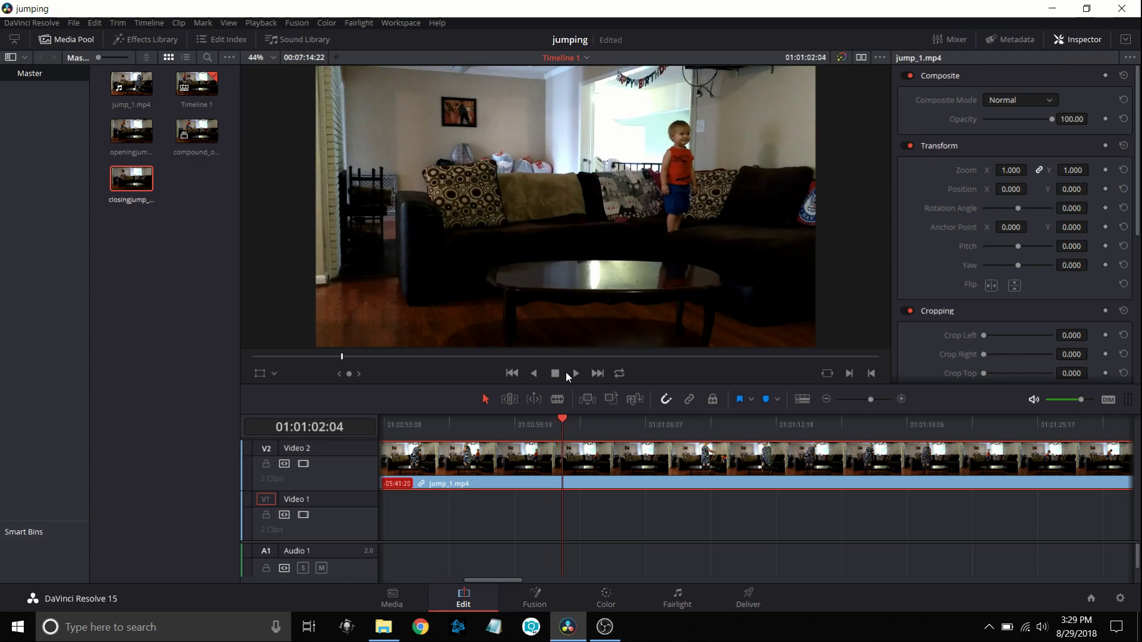
key("Right")
key("Right")
key("Right")
key("Right")
key("Right")
key("Right")
key("Right")
key("Right")
key("Right")
key("Right")
key("Right")
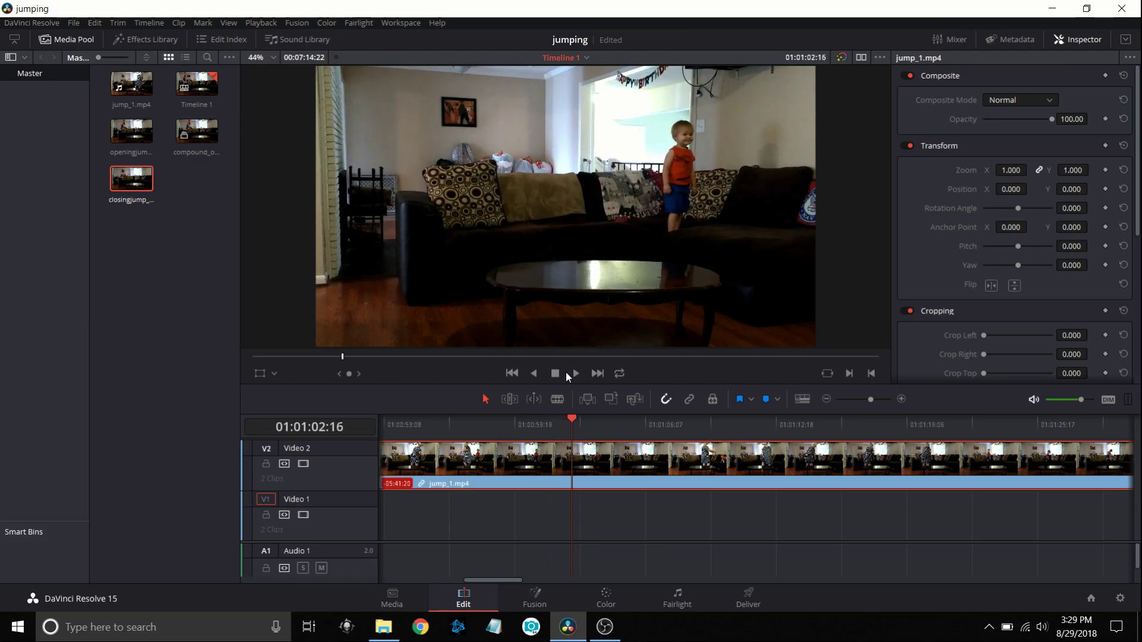
key("Right")
key("Right")
key("Right")
key("Right")
key("Right")
key("Right")
key("Right")
key("Right")
key("Right")
key("Right")
key("Right")
key("Right")
key("Right")
key("Right")
key("Right")
key("Right")
key("Right")
key("Right")
key("Right")
key("Right")
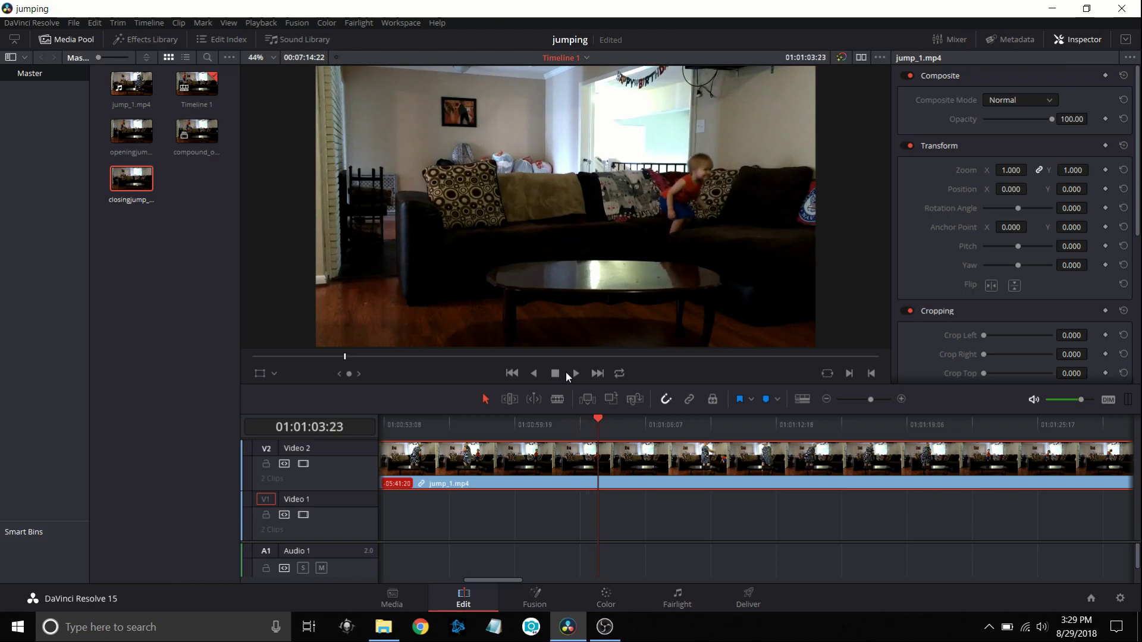
key("Right")
key("Right")
key("Right")
key("Right")
key("Right")
key("Right")
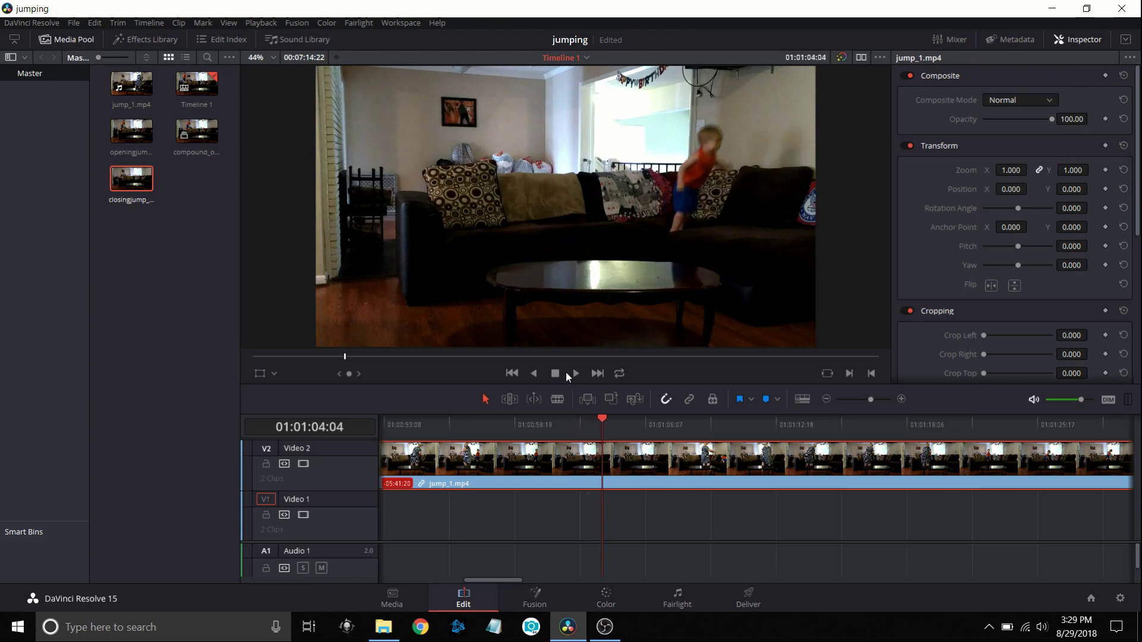
key("Right")
key("Right")
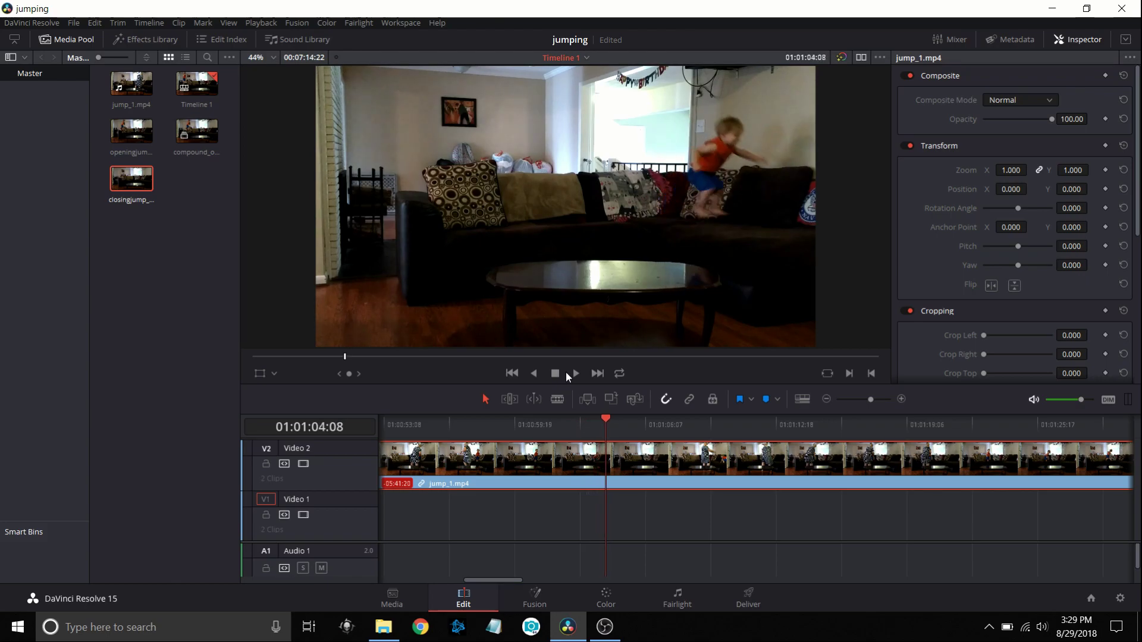
key("Left")
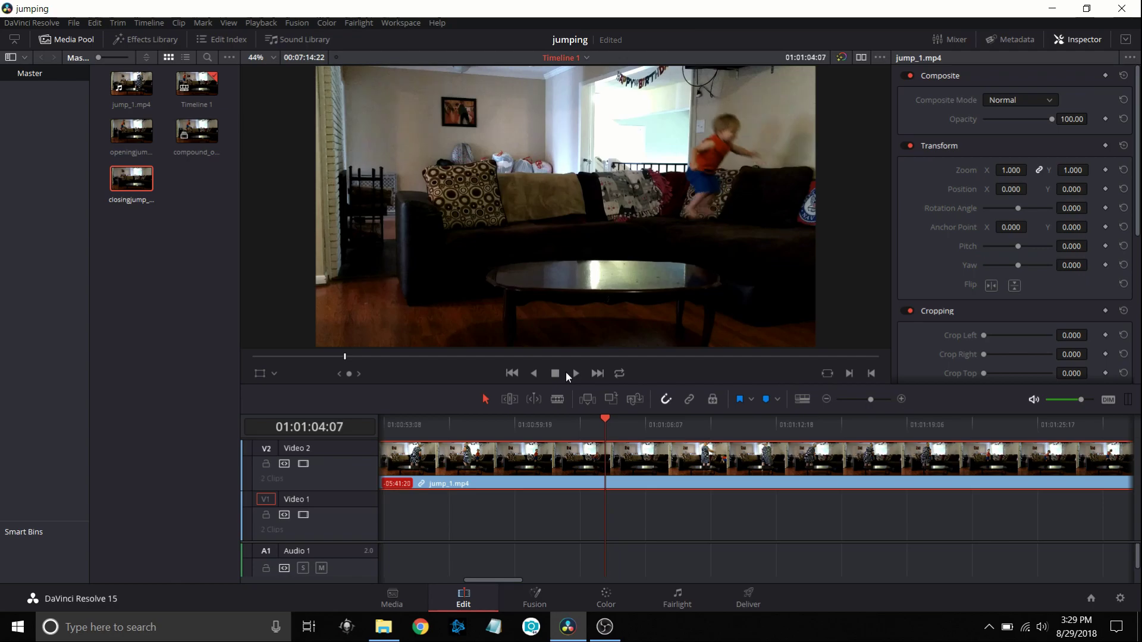
key("Right")
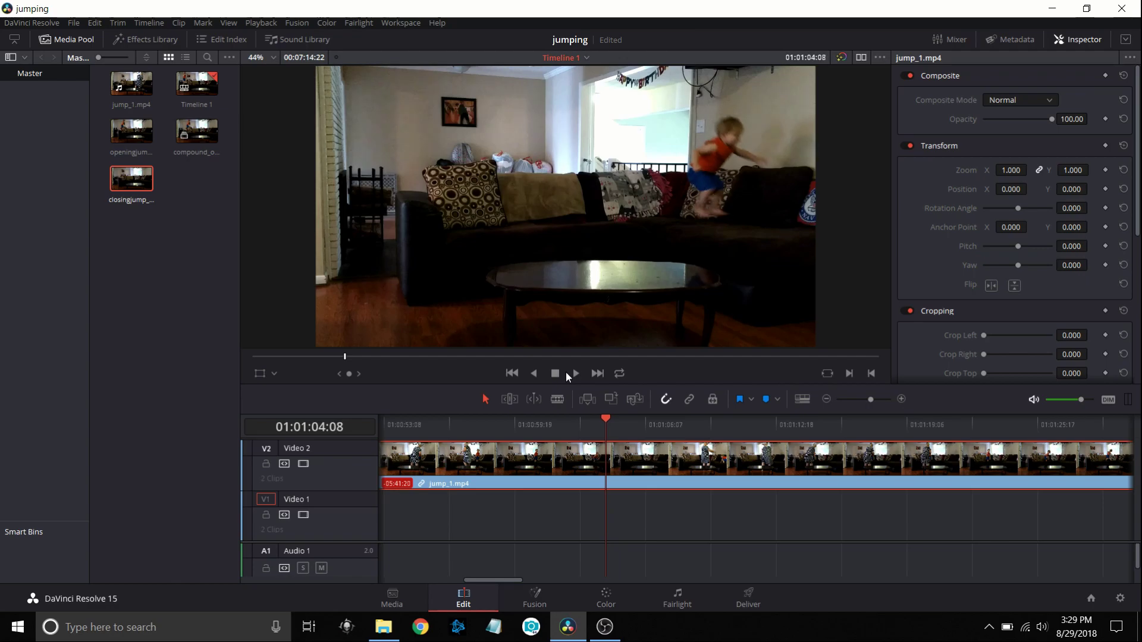
key("Left")
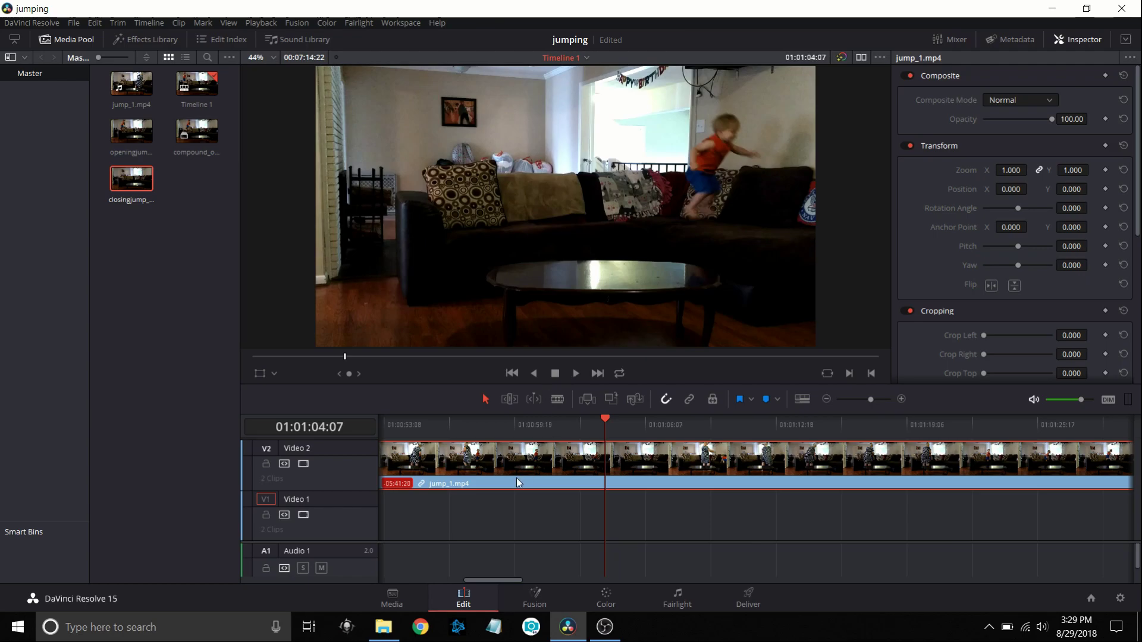
Split jump_1.mp4 on Video 2 at 01:01:04:07 and cut out the portion before the split.
left_click(556, 399)
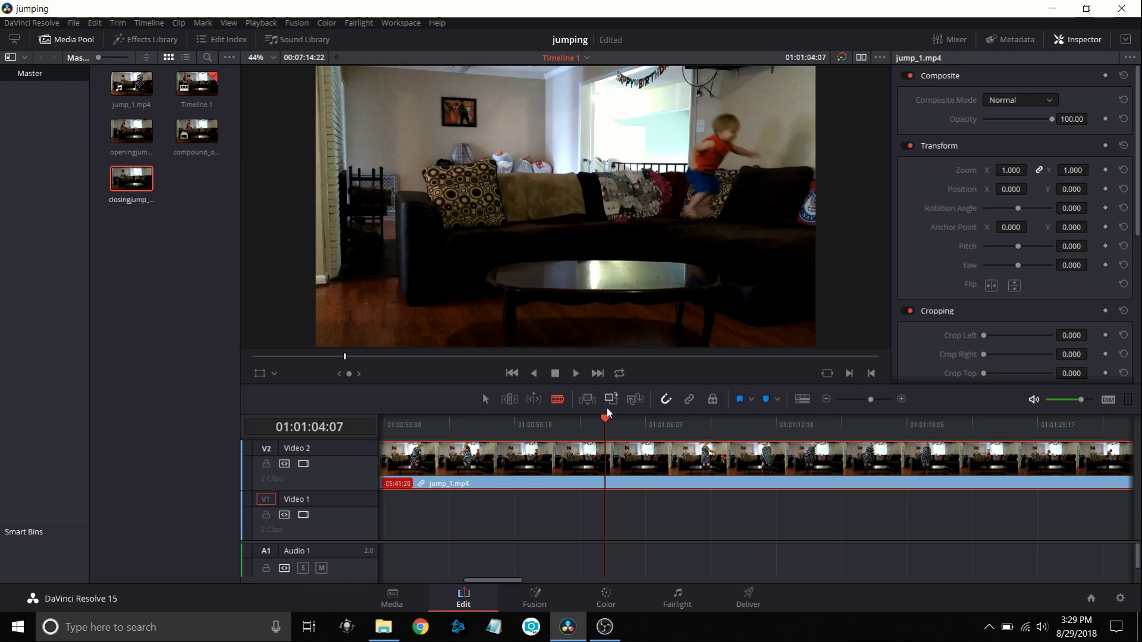
left_click(610, 482)
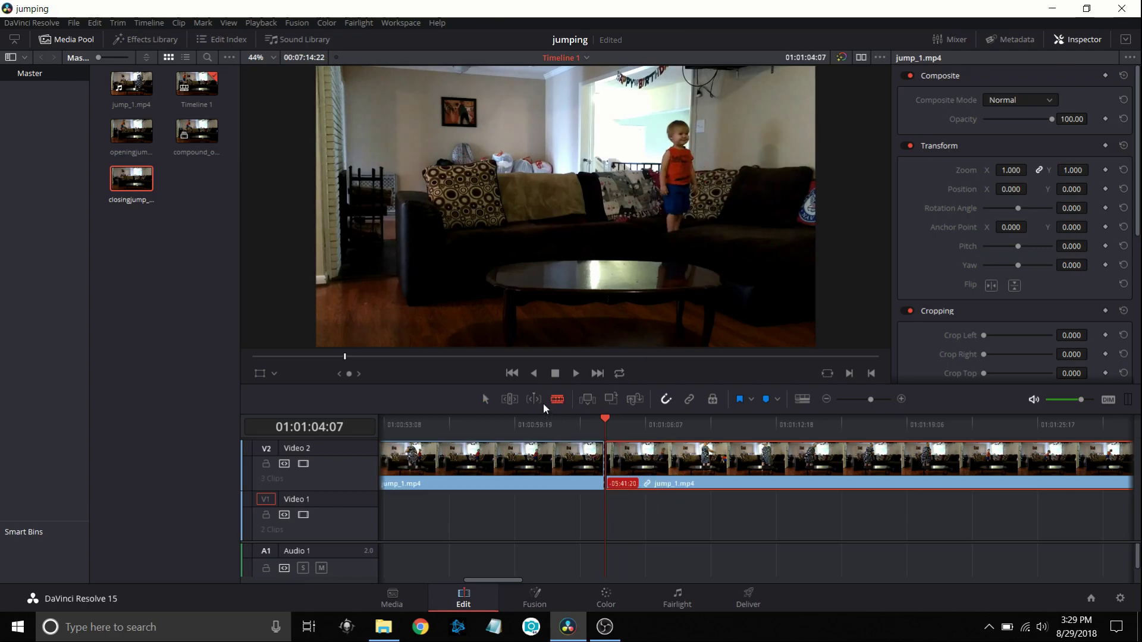
left_click(485, 399)
right_click(504, 463)
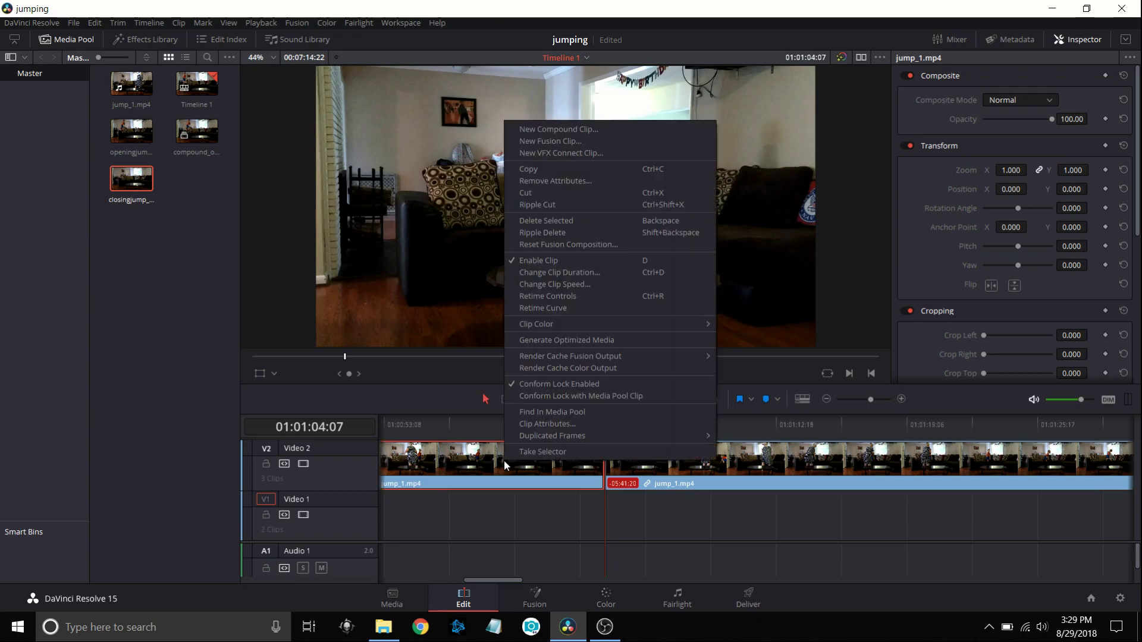
left_click(538, 193)
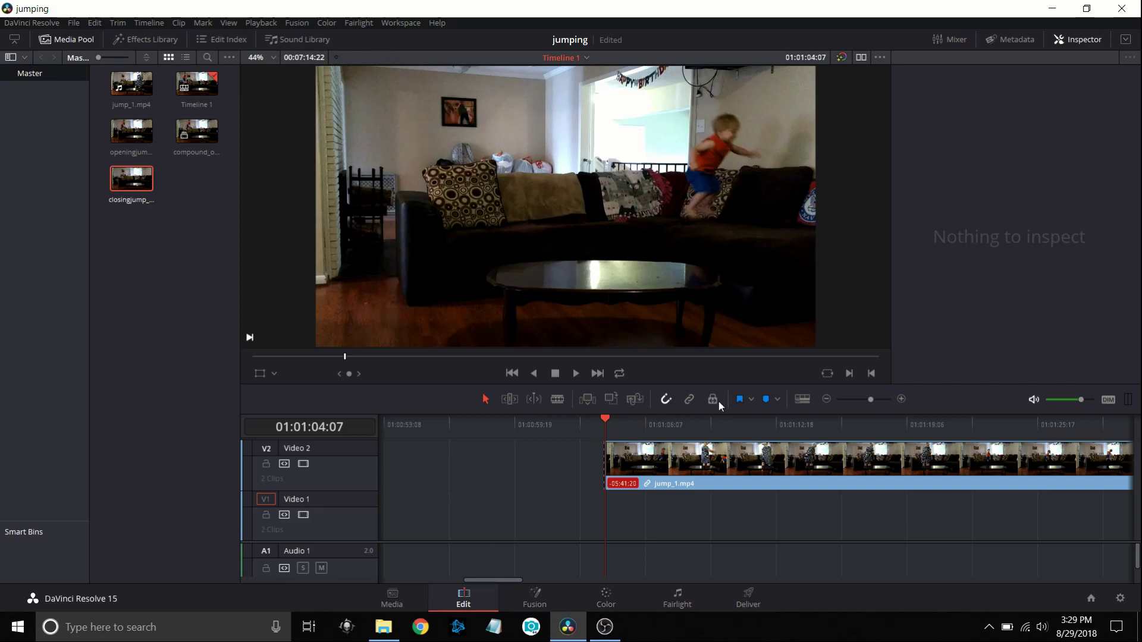
Move the remaining jump_1.mp4 clip on Video 2 earlier, starting at about 01:00:08:20, and place the playhead on its first frame.
left_click(827, 399)
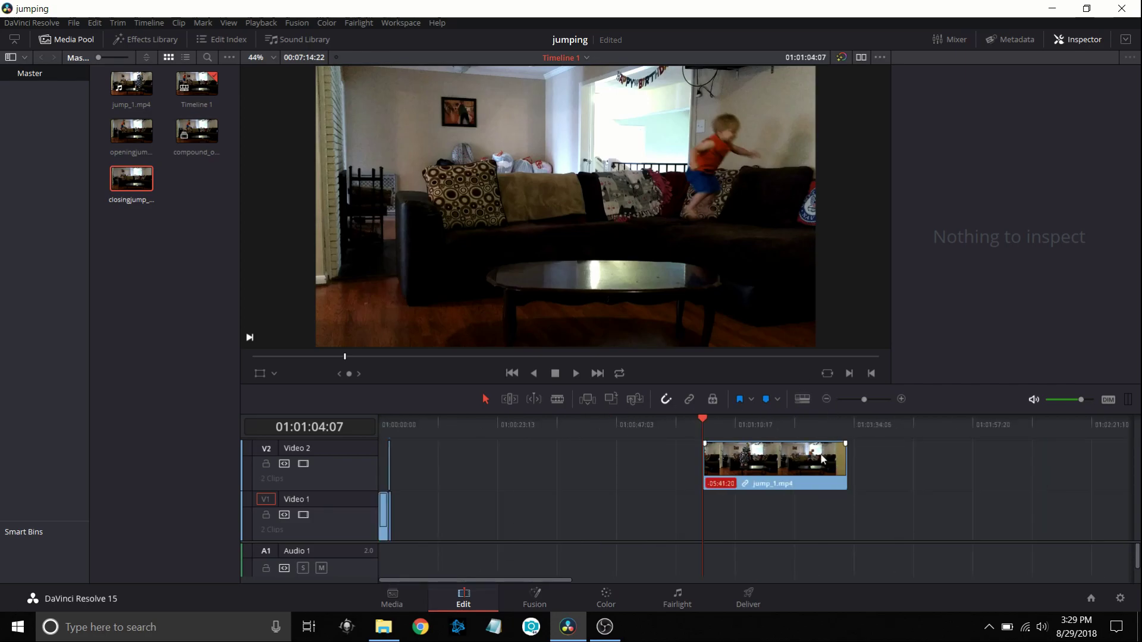
left_click_drag(800, 479, 543, 488)
left_click(409, 426)
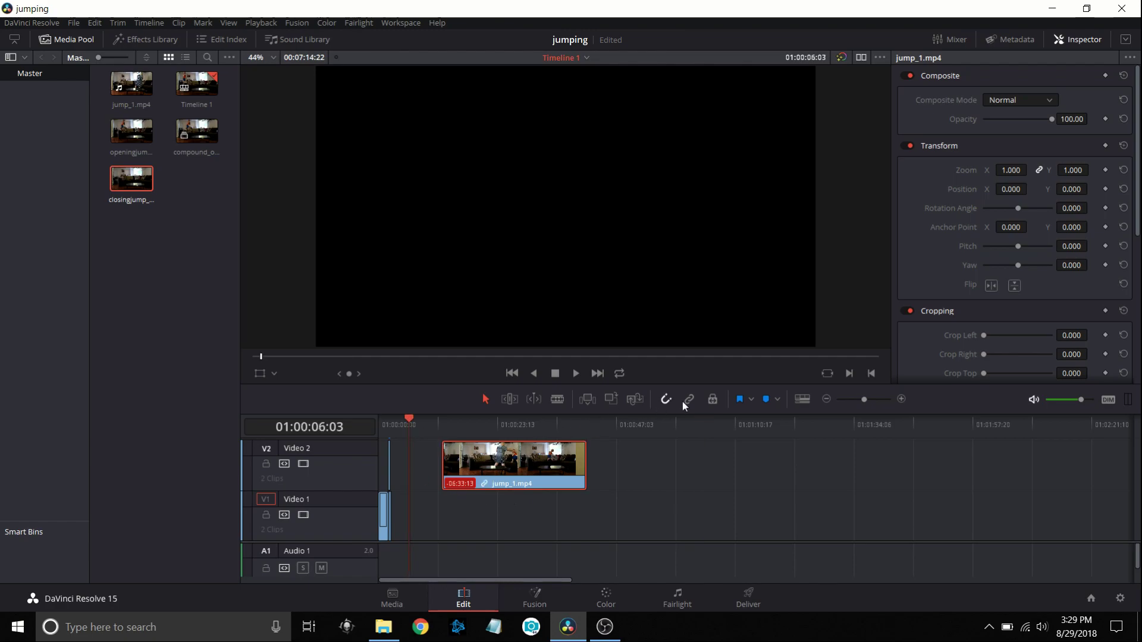
left_click(901, 399)
left_click(901, 399)
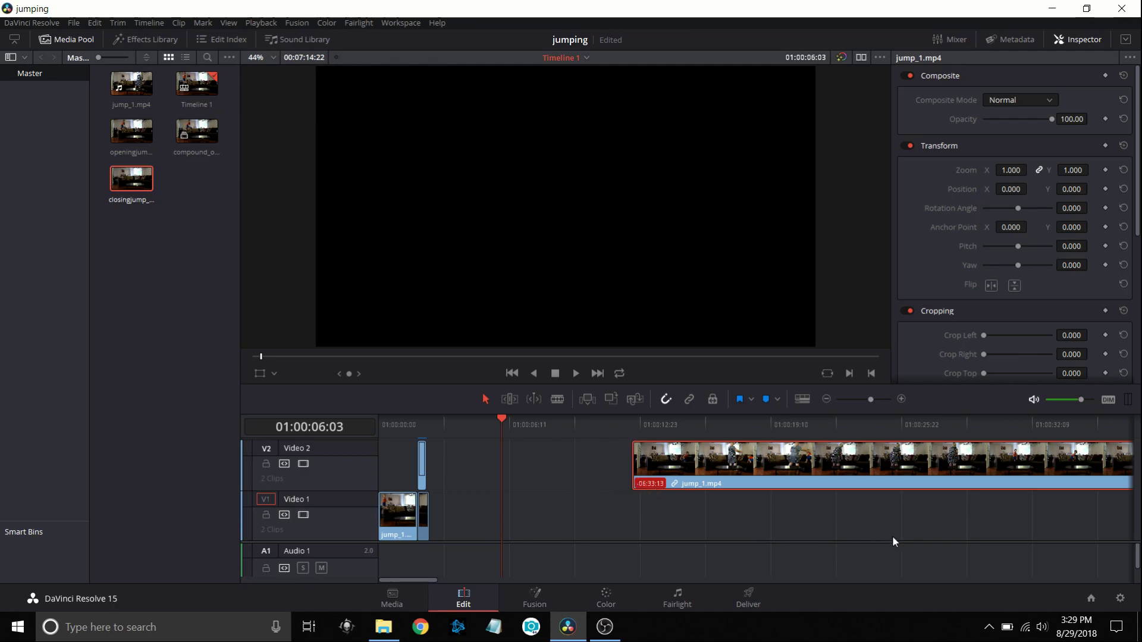
left_click(593, 466)
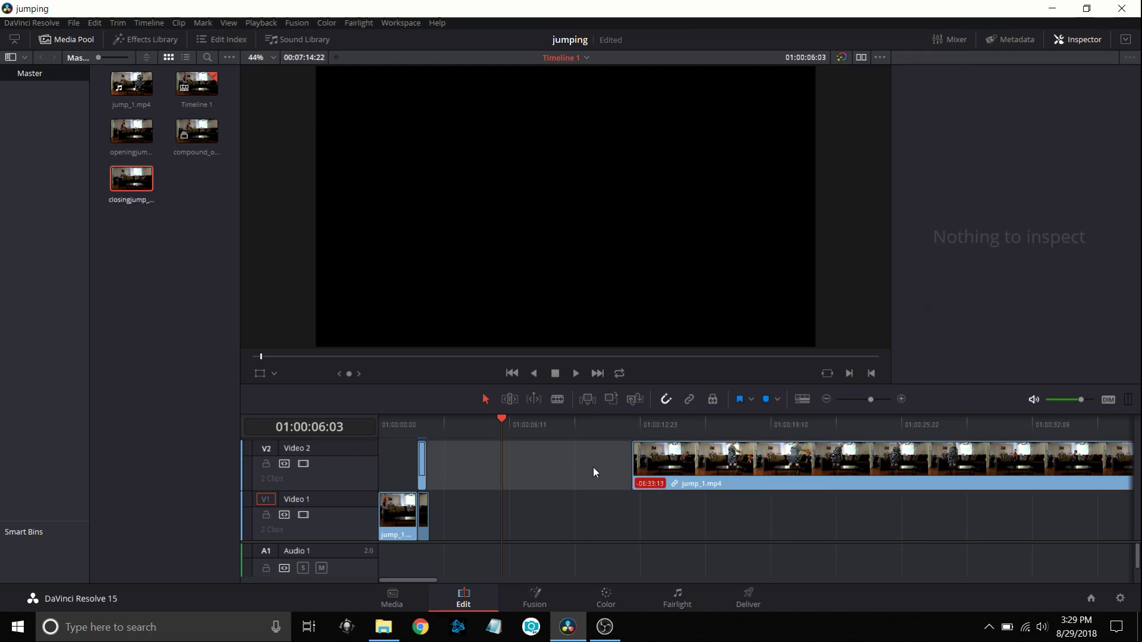
left_click_drag(755, 468, 662, 472)
left_click(558, 428)
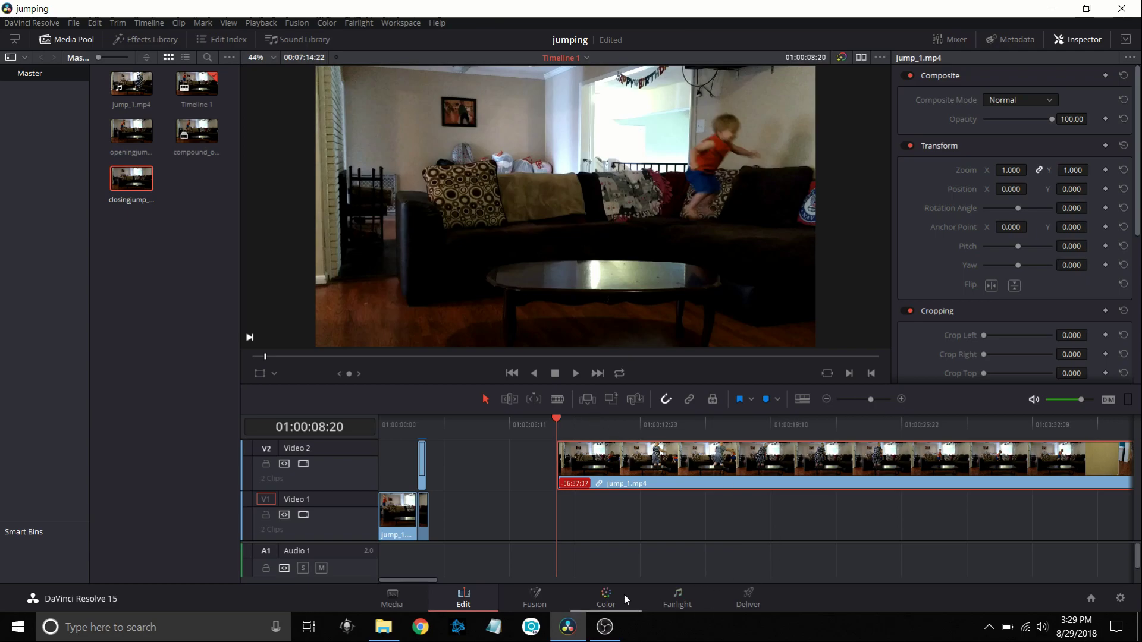
On the Color page, grab a still of the mid-leap frame at 01:00:08:20.
left_click(606, 598)
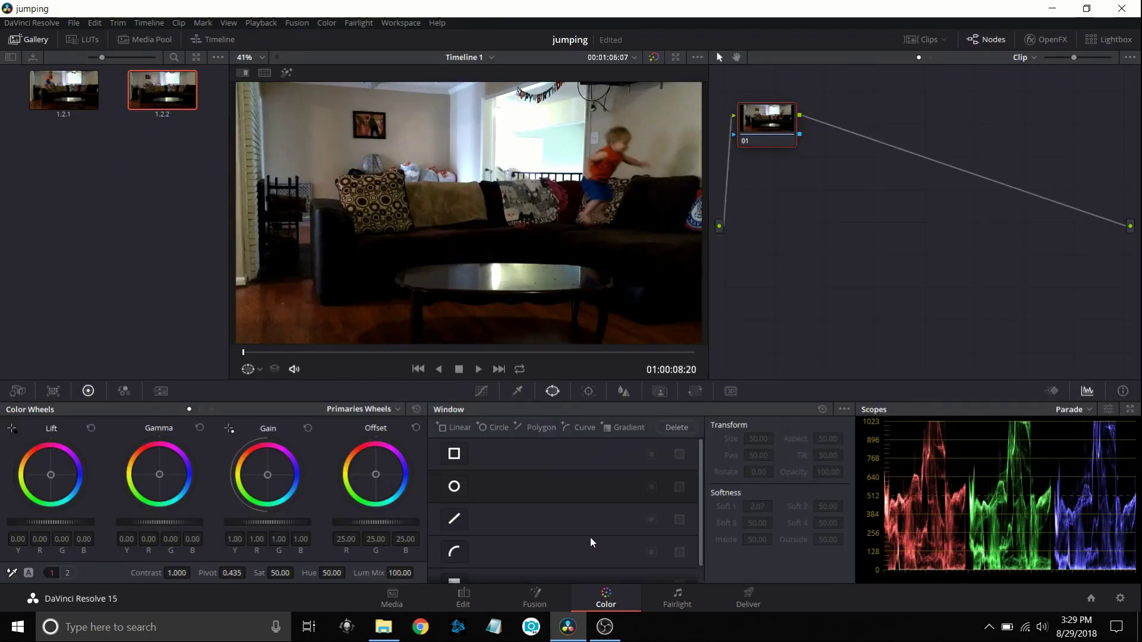
right_click(473, 293)
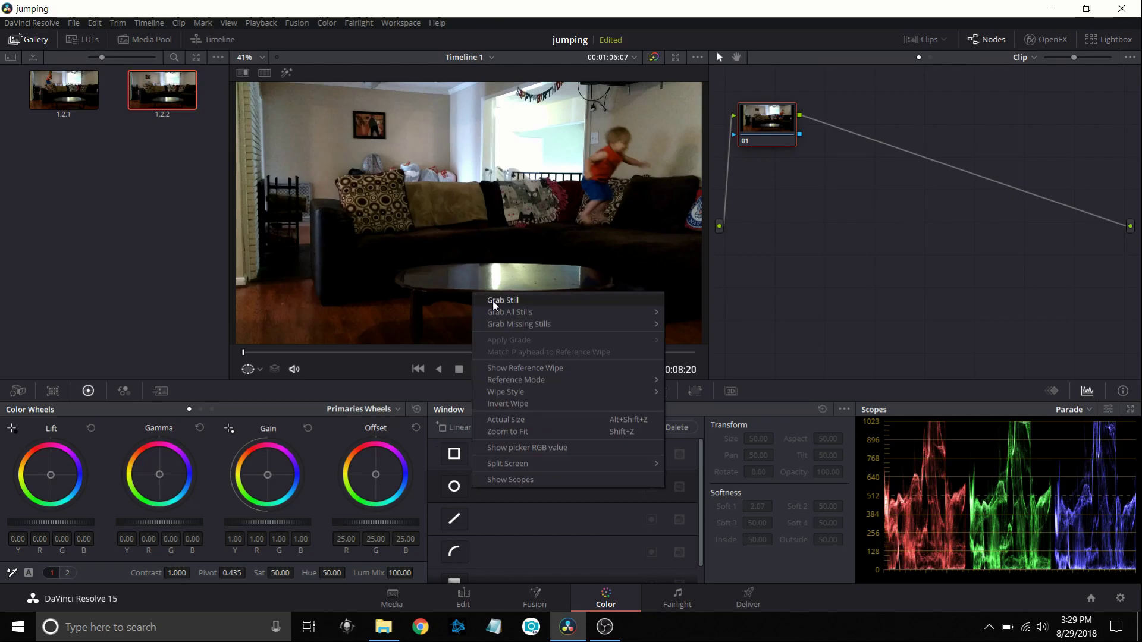
left_click(502, 301)
Export the mid-leap still as a JPEG named final into the j2 folder.
right_click(88, 96)
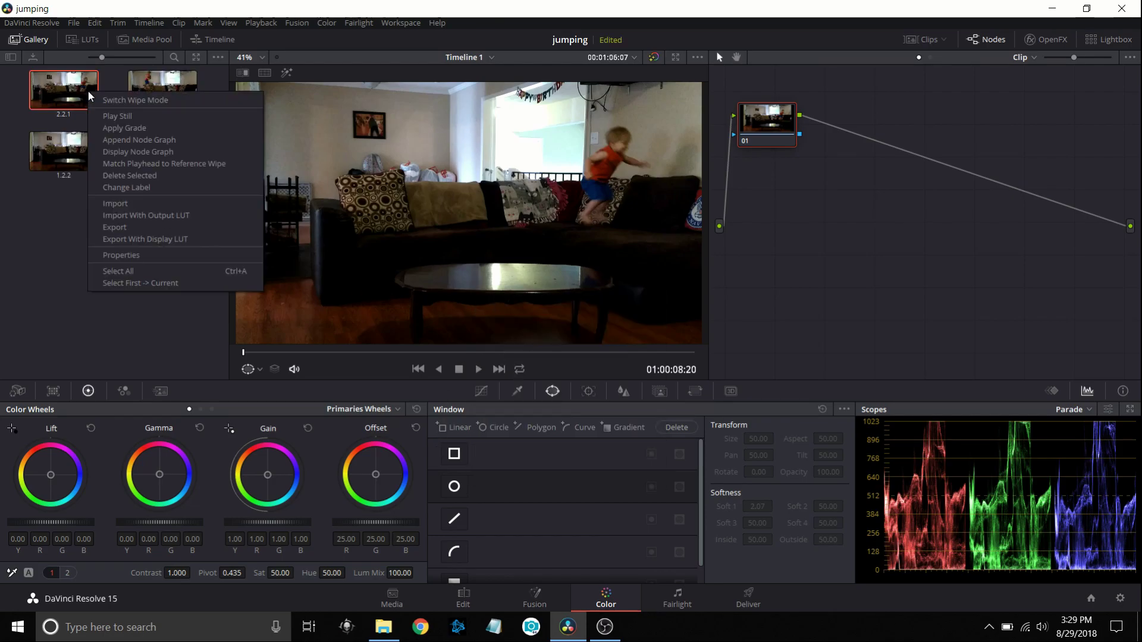
left_click(120, 233)
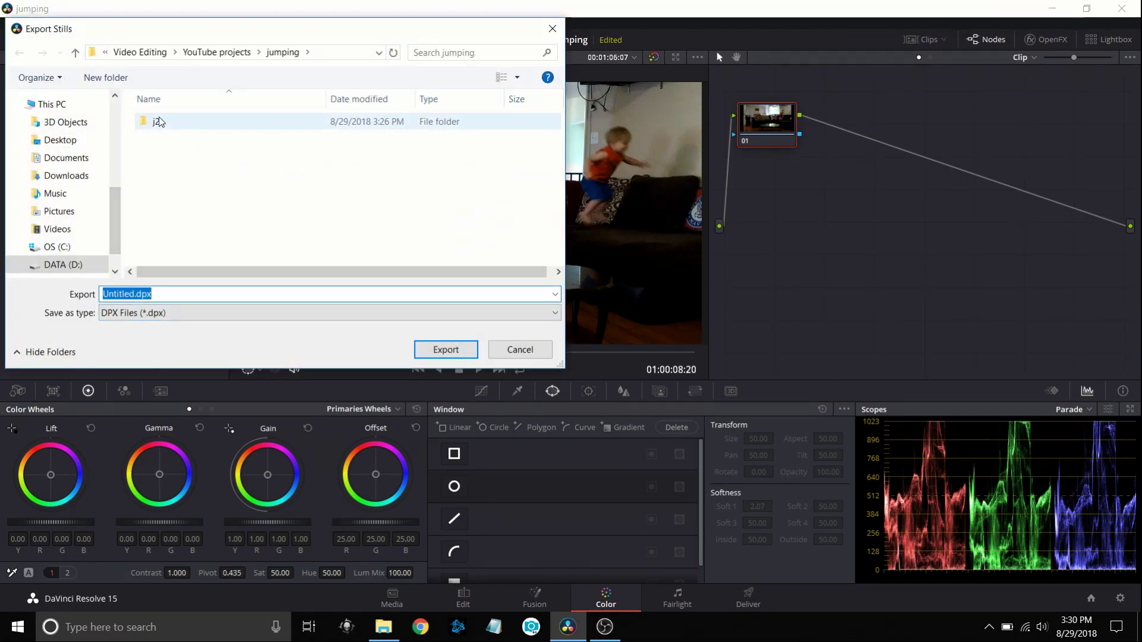
double_click(159, 121)
left_click(168, 314)
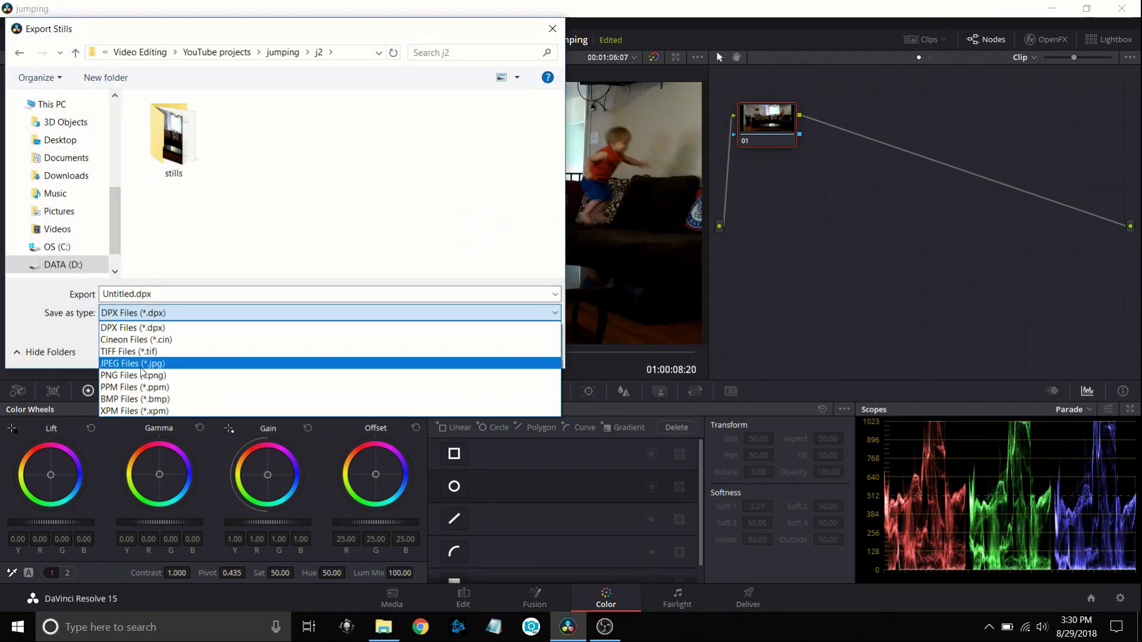
left_click(142, 366)
double_click(153, 294)
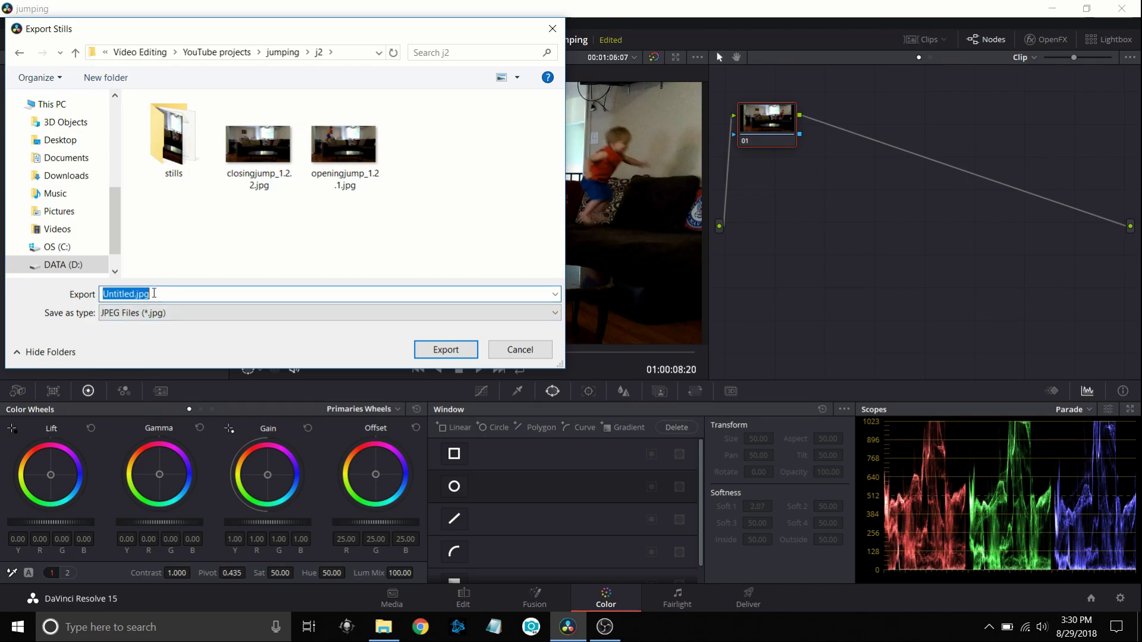
type("final")
left_click(447, 357)
Import final_2.2.1.jpg from the j2 folder into the project's media pool.
left_click(387, 630)
left_click(390, 634)
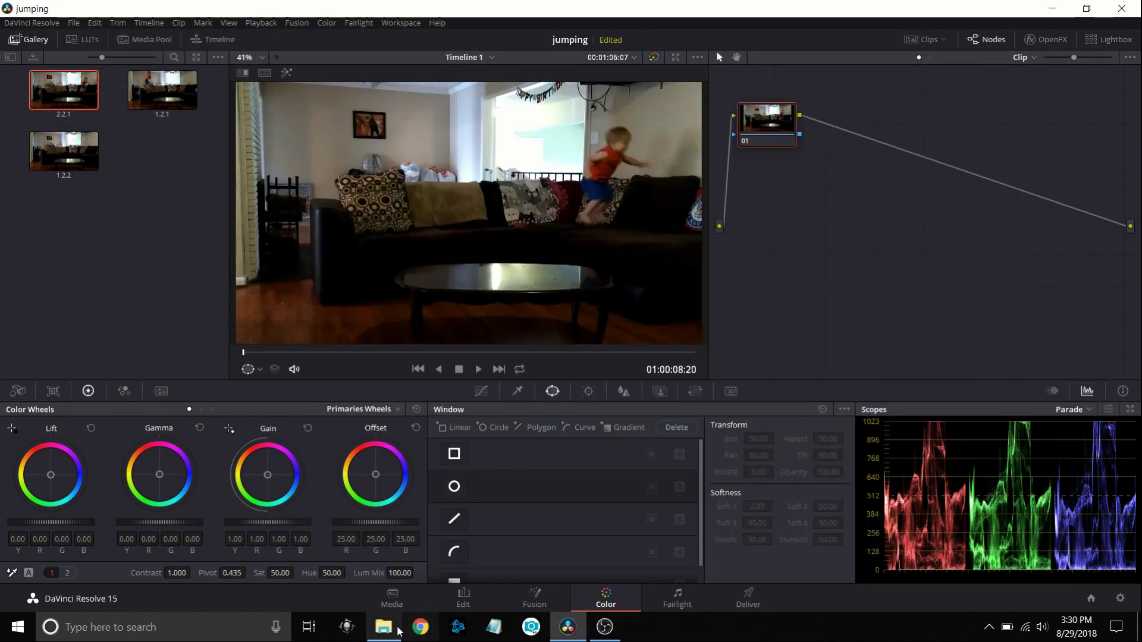
left_click(385, 629)
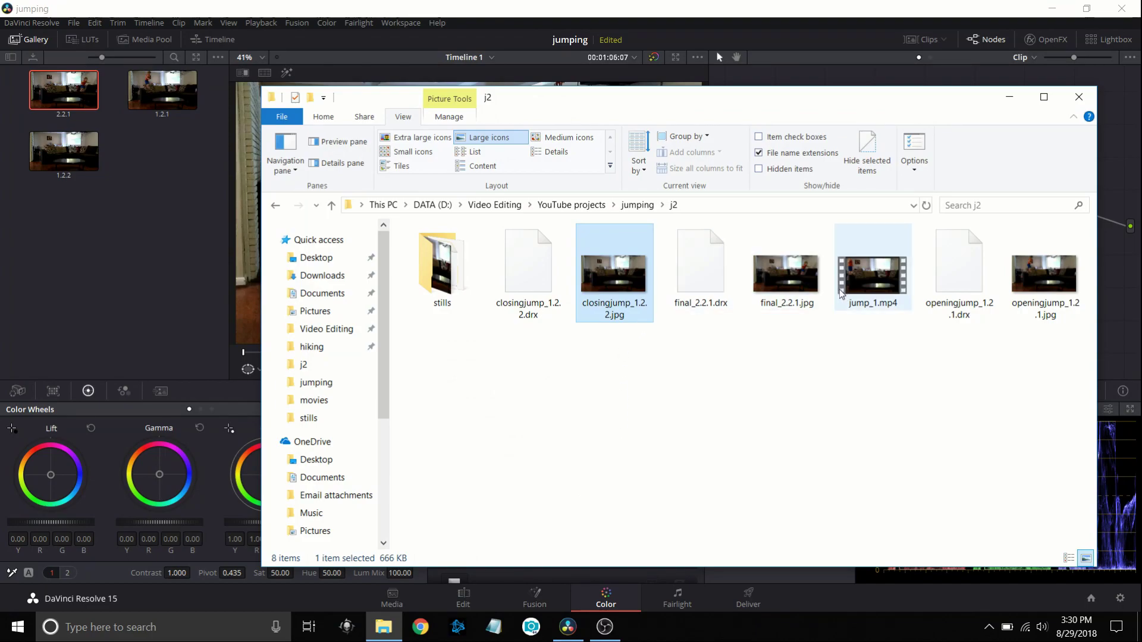
left_click_drag(798, 290, 141, 320)
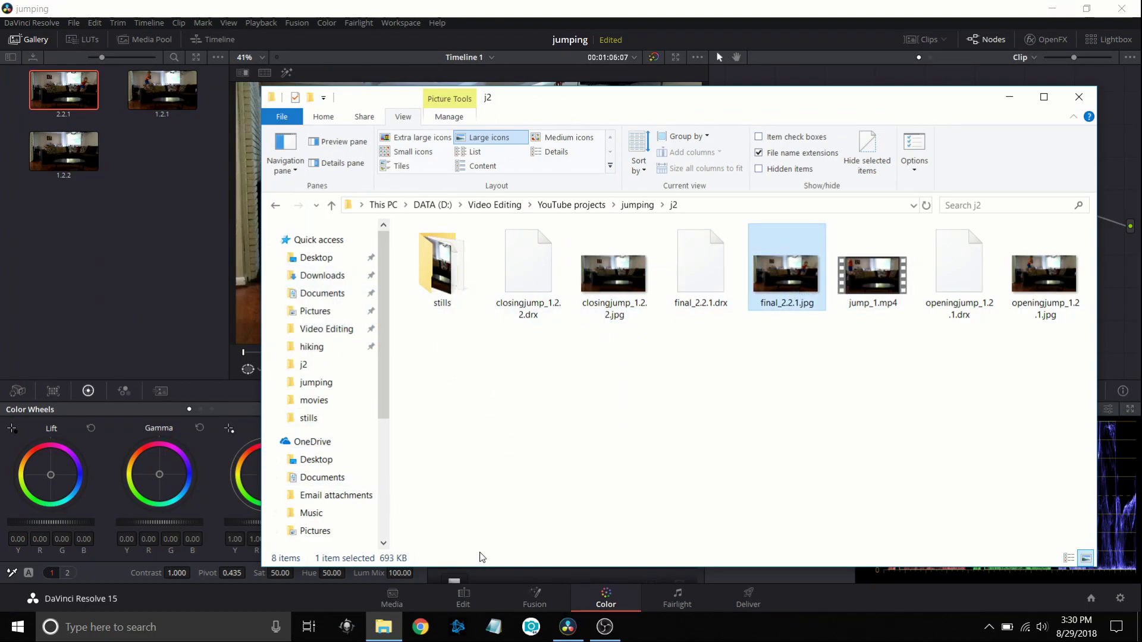
left_click(420, 604)
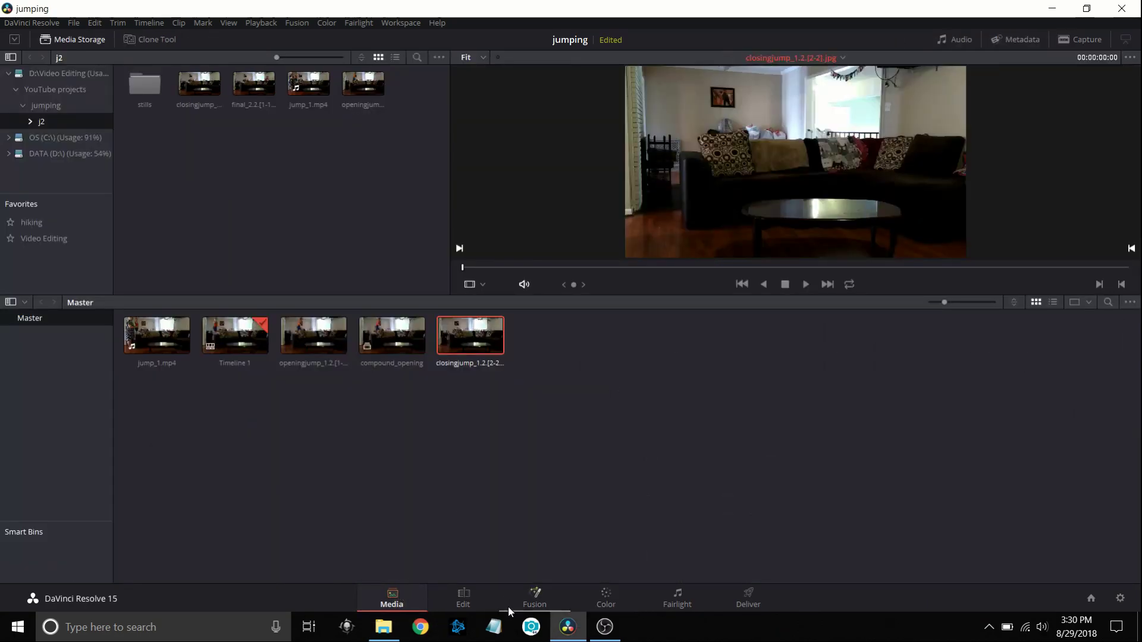
left_click(383, 627)
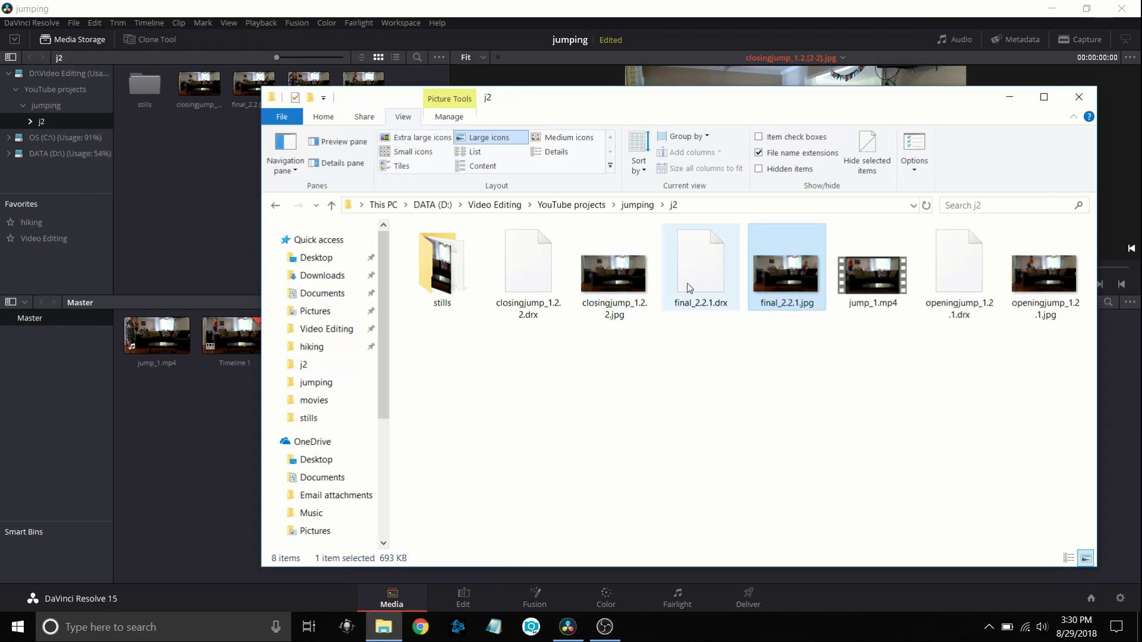
left_click_drag(761, 270, 189, 467)
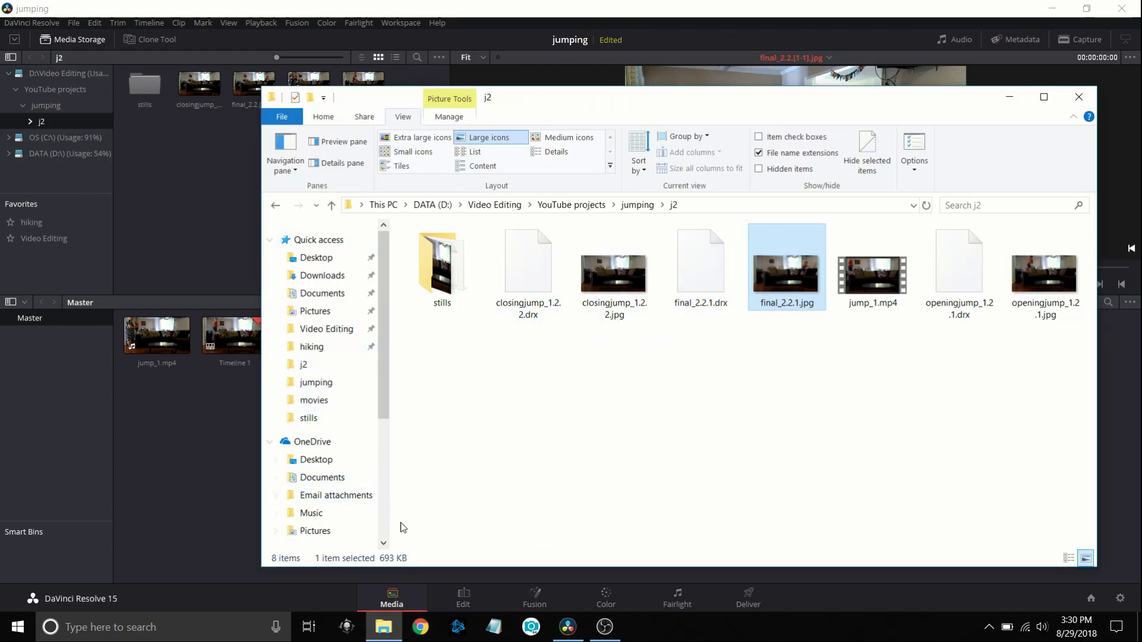
On the Edit page, move jump_1.mp4 down to Video 1 and place the final still on Video 2 ending at its start, trimmed to 10 frames.
left_click(465, 597)
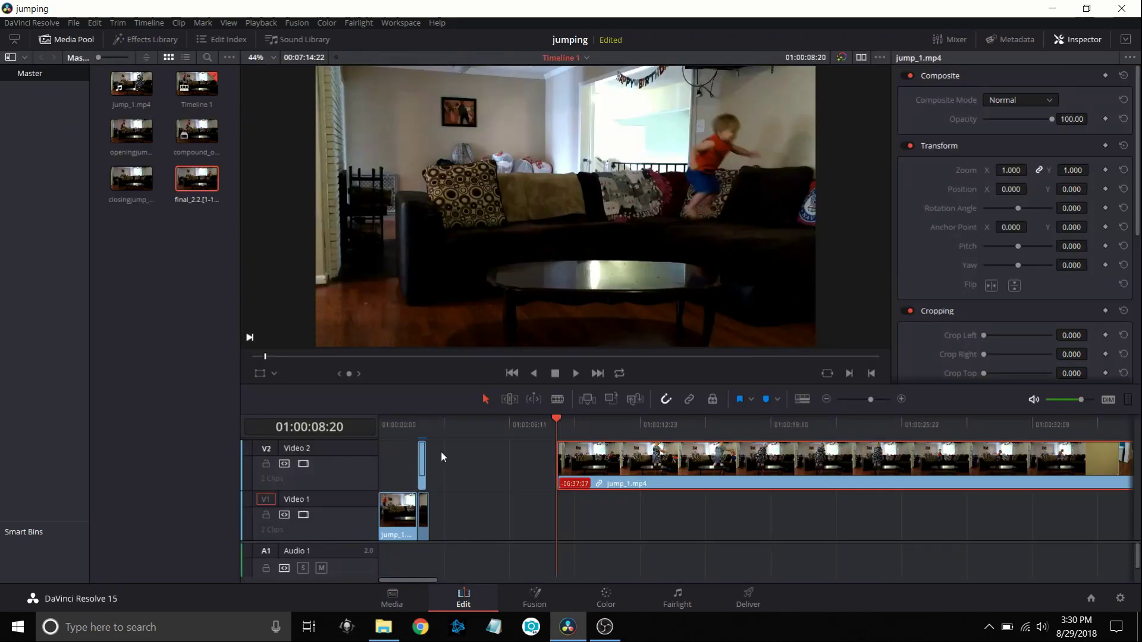
left_click_drag(598, 479, 619, 502)
left_click_drag(198, 182, 540, 472)
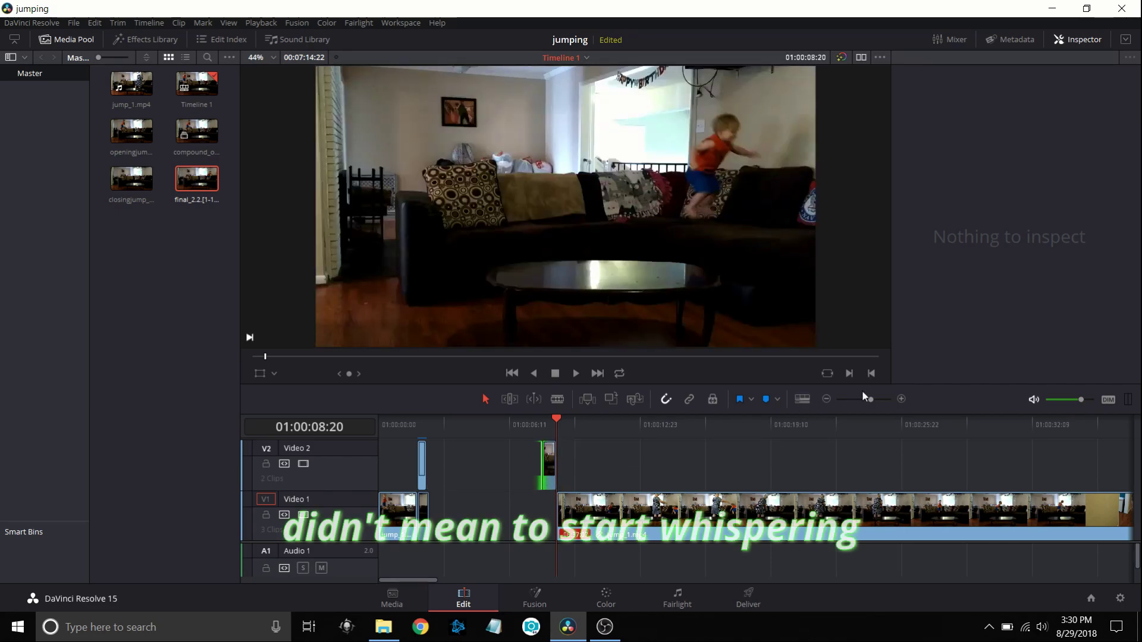
left_click(901, 399)
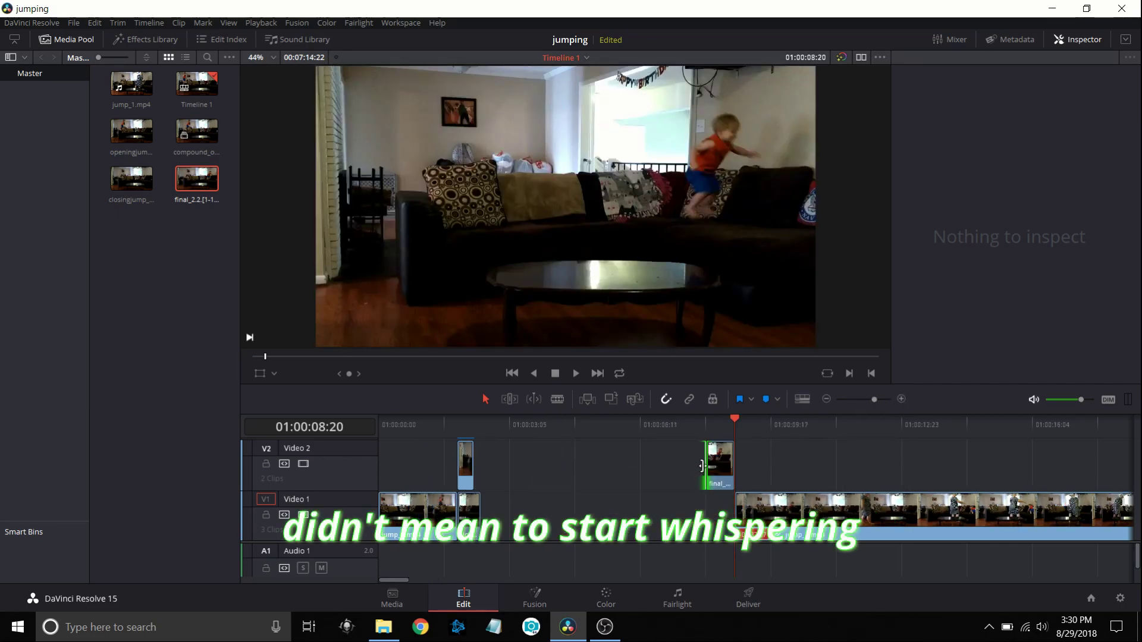
left_click_drag(706, 466, 715, 467)
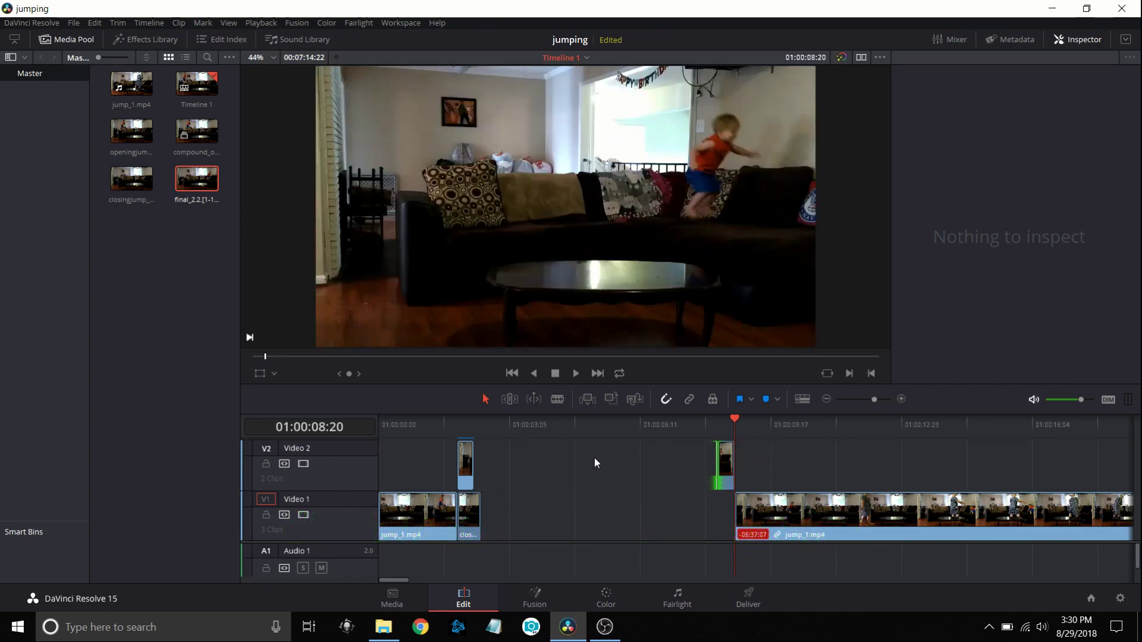
Convert the final still on Video 2 into a compound clip named compound_end.
left_click(725, 468)
right_click(725, 466)
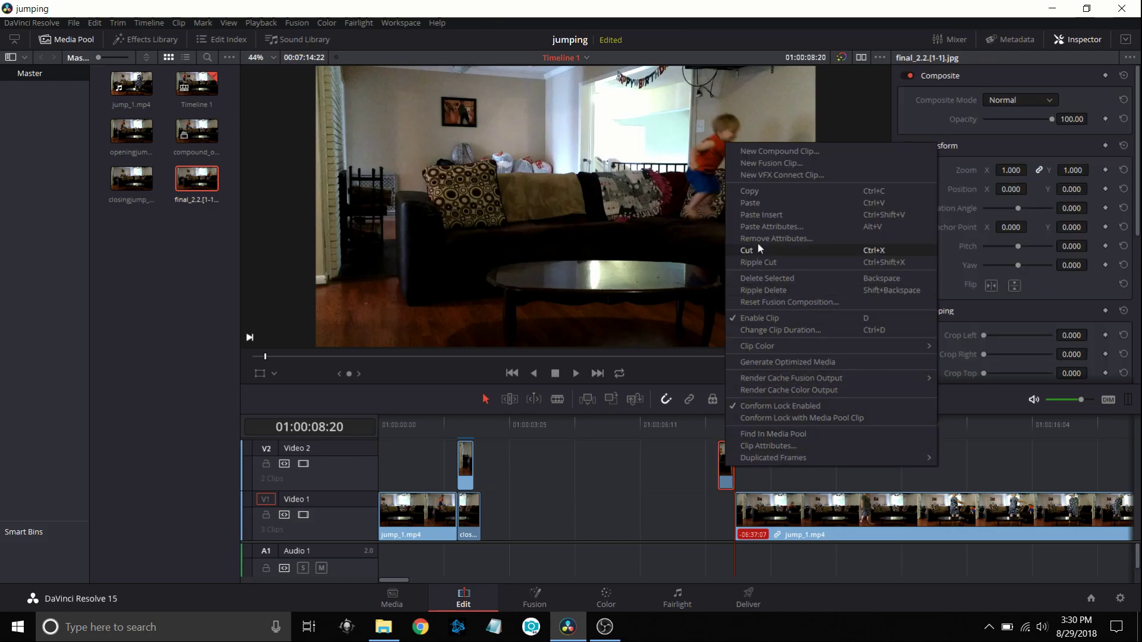
left_click(750, 155)
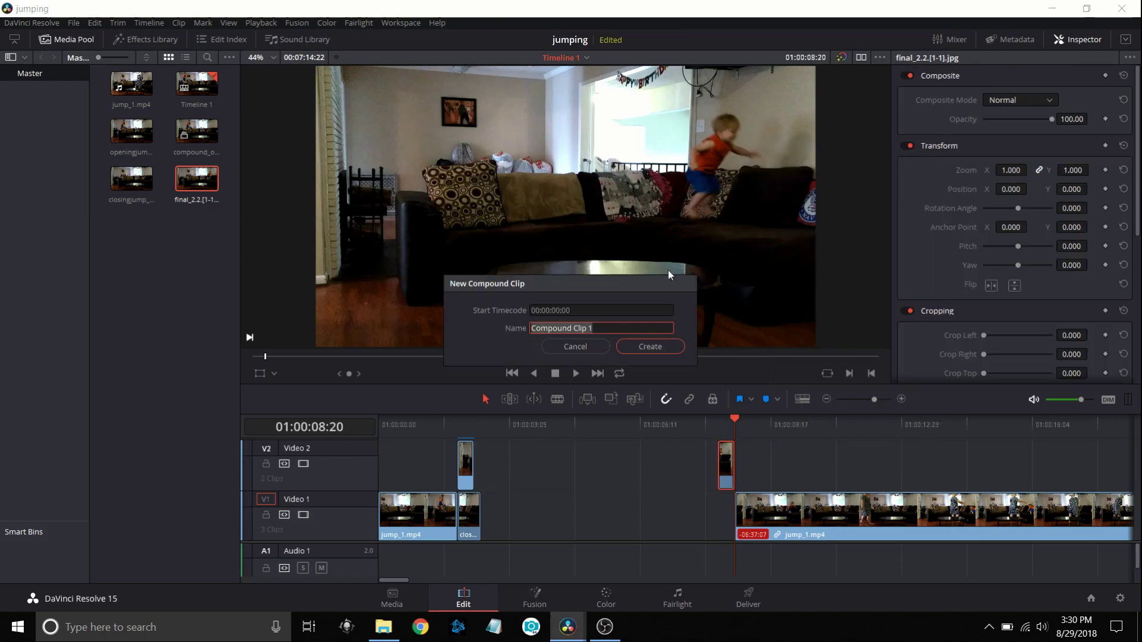
type("comp")
left_click(650, 348)
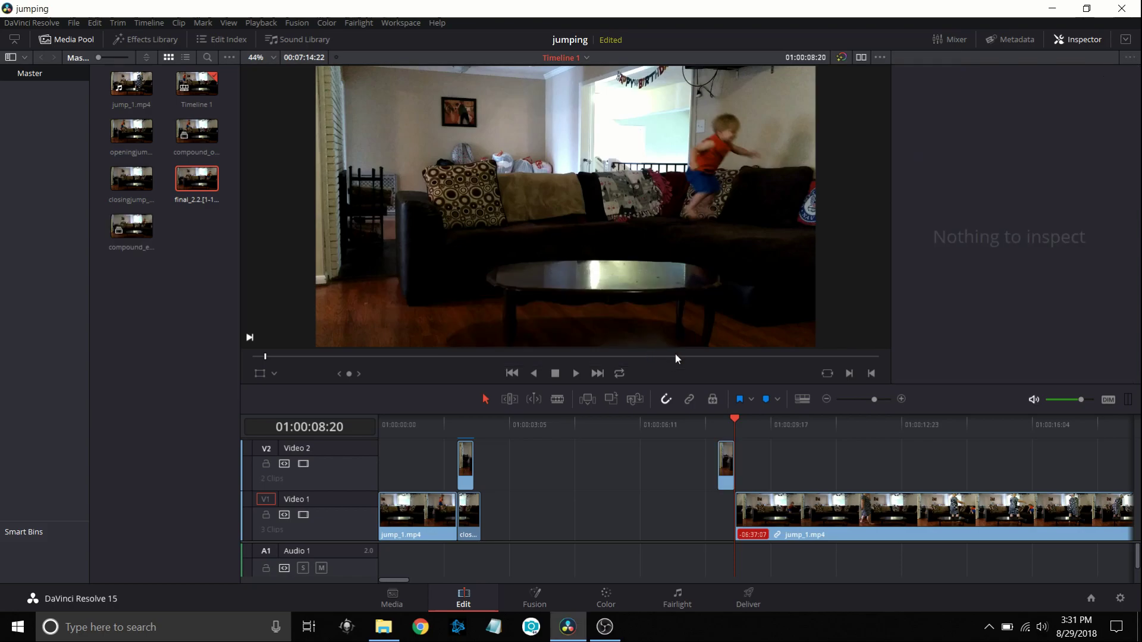
Move compound_end to Video 1 at 01:00:02:13, directly after the closing-jump still, and butt the long jump_1.mp4 clip against its end.
left_click(727, 465)
left_click(481, 427)
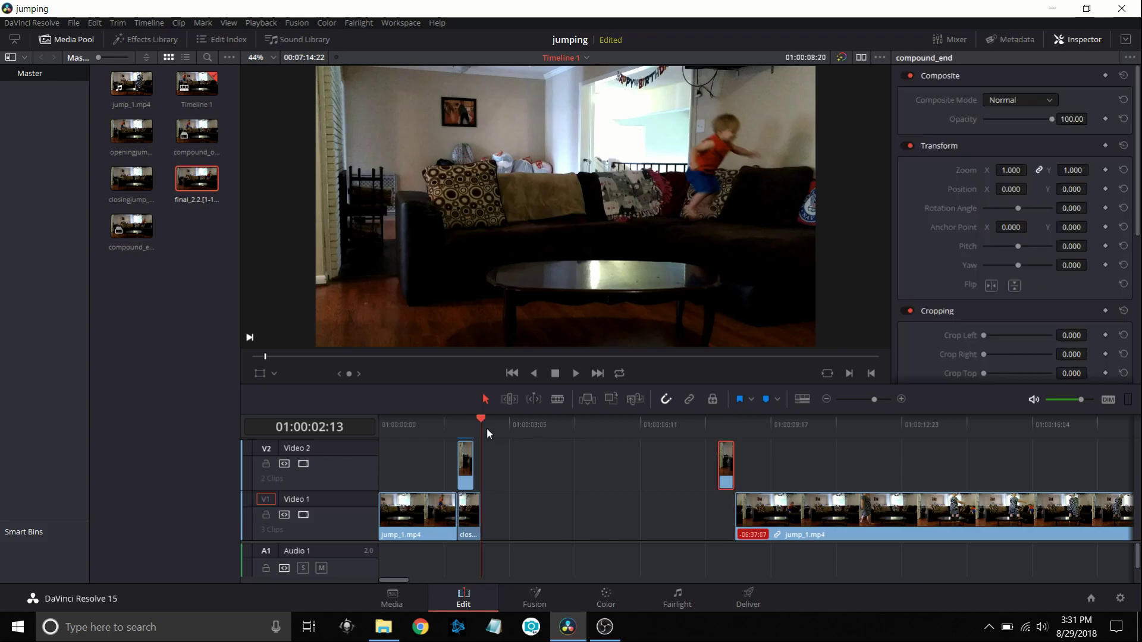
left_click_drag(723, 466, 493, 515)
left_click(734, 470)
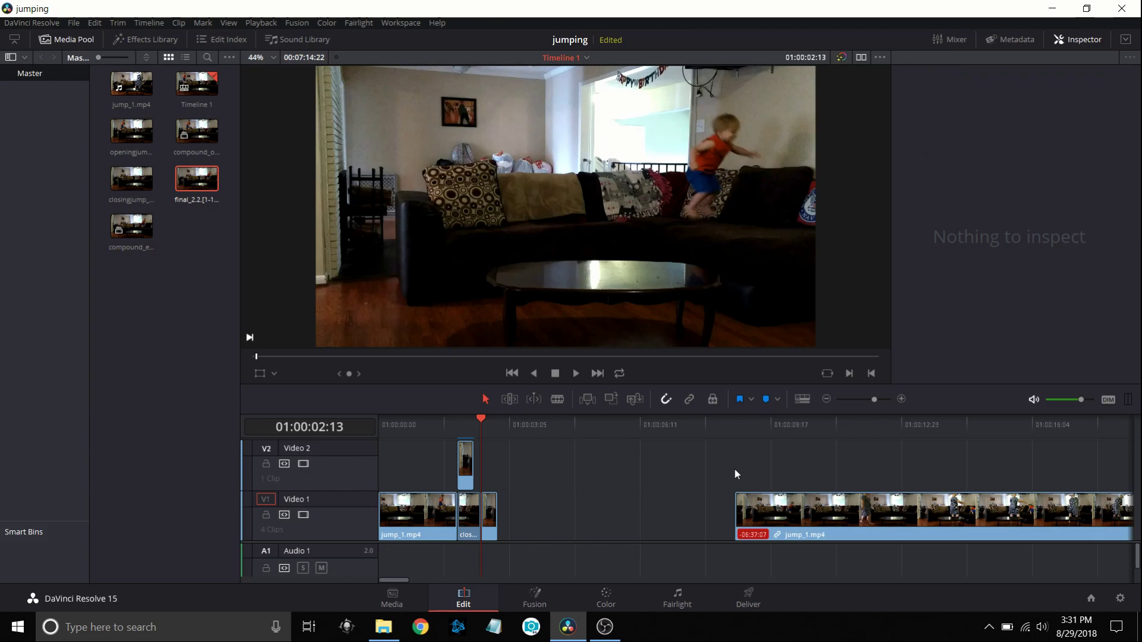
left_click_drag(772, 519, 534, 553)
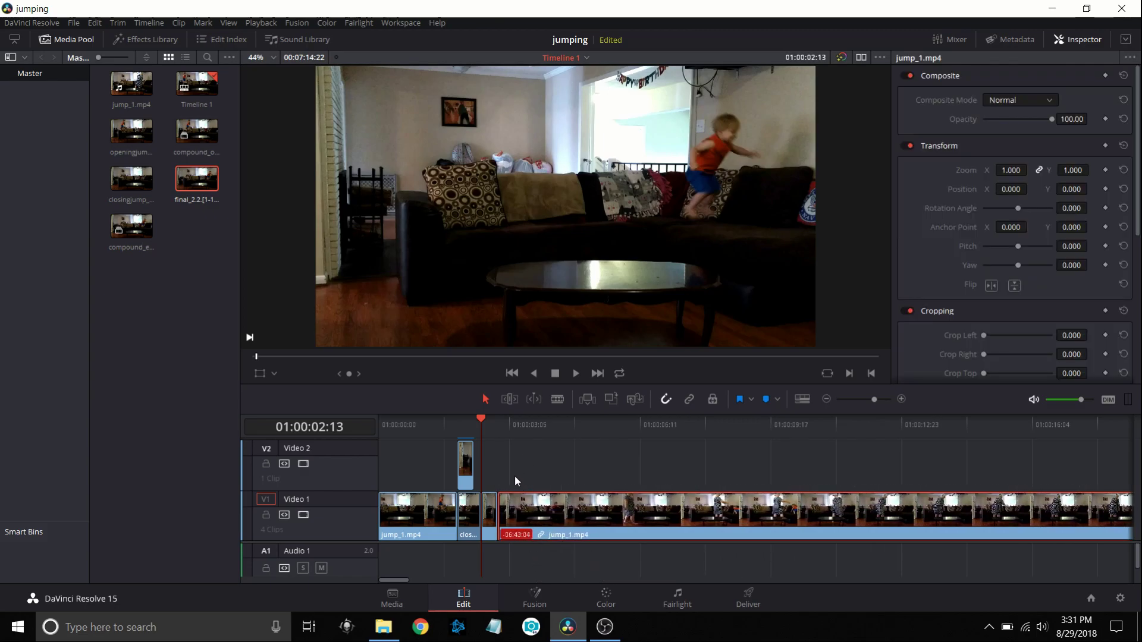
Open compound_end on the Fusion page and insert a Dent node between MediaIn1 and MediaOut1, spacing the nodes out evenly.
left_click(487, 496)
left_click(542, 604)
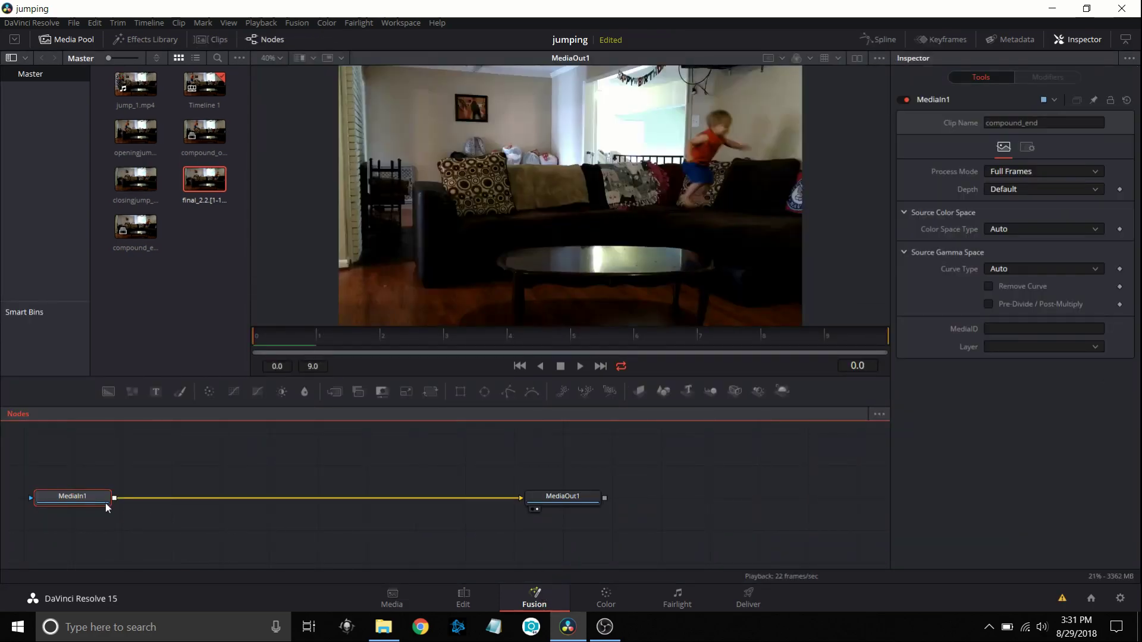
left_click_drag(198, 498, 398, 485)
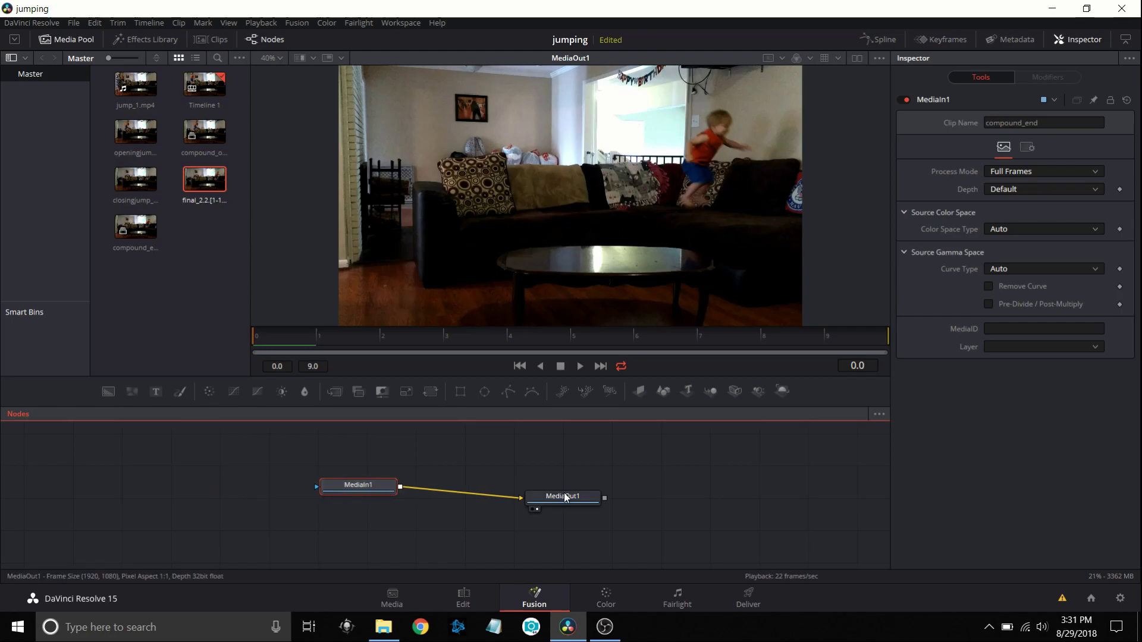
left_click_drag(564, 492, 661, 477)
left_click(381, 483)
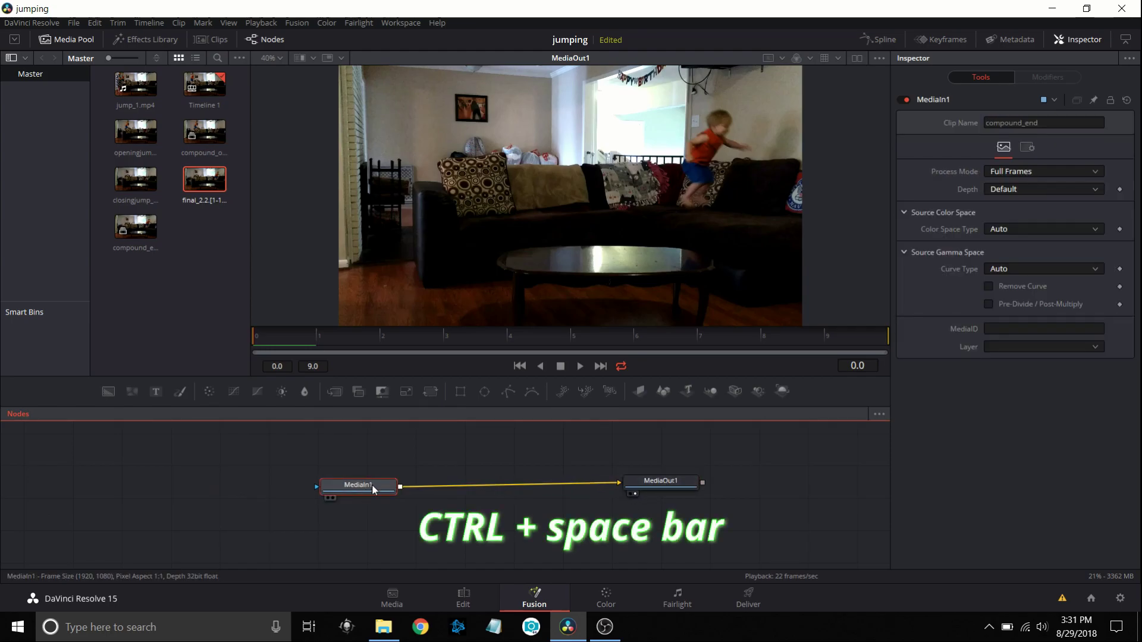
key("ctrl+space")
type("Dent")
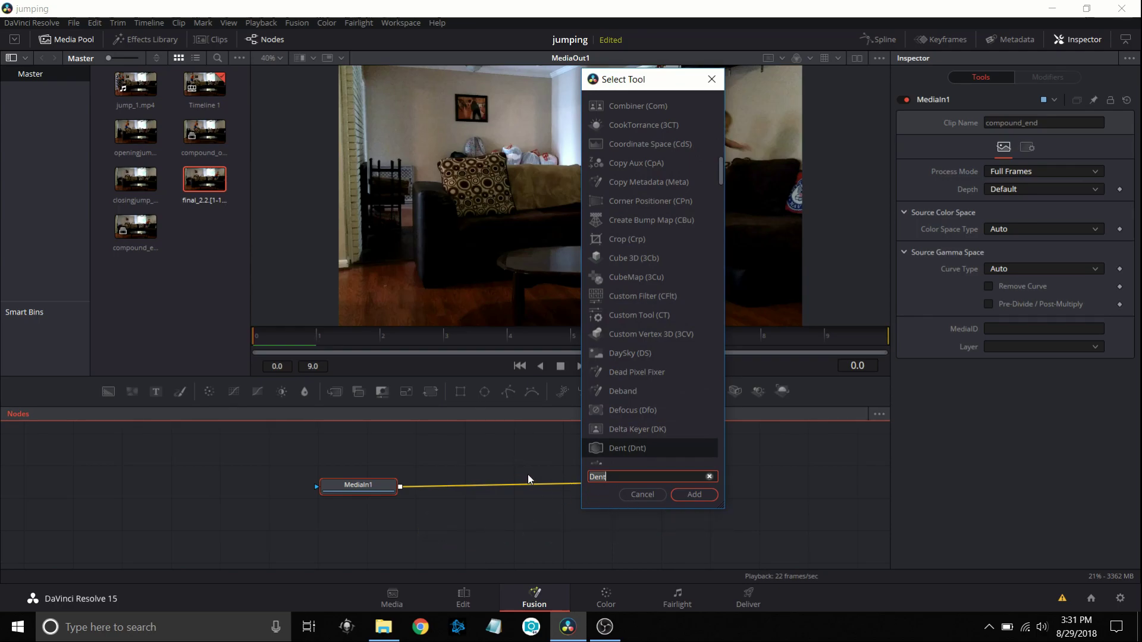
left_click(683, 494)
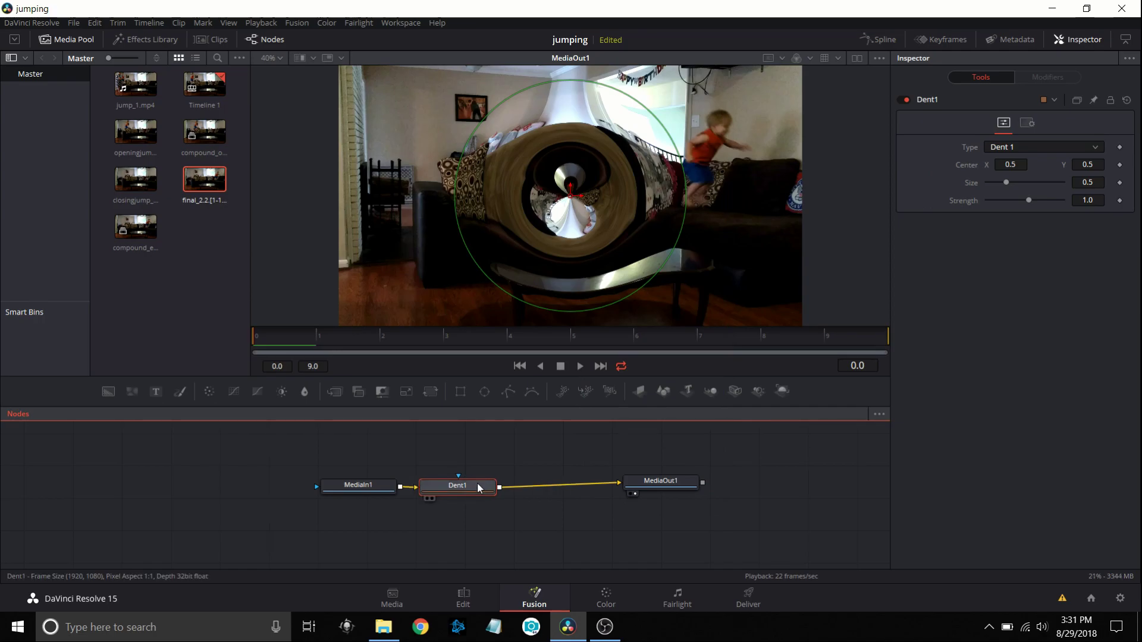
left_click_drag(476, 488, 529, 487)
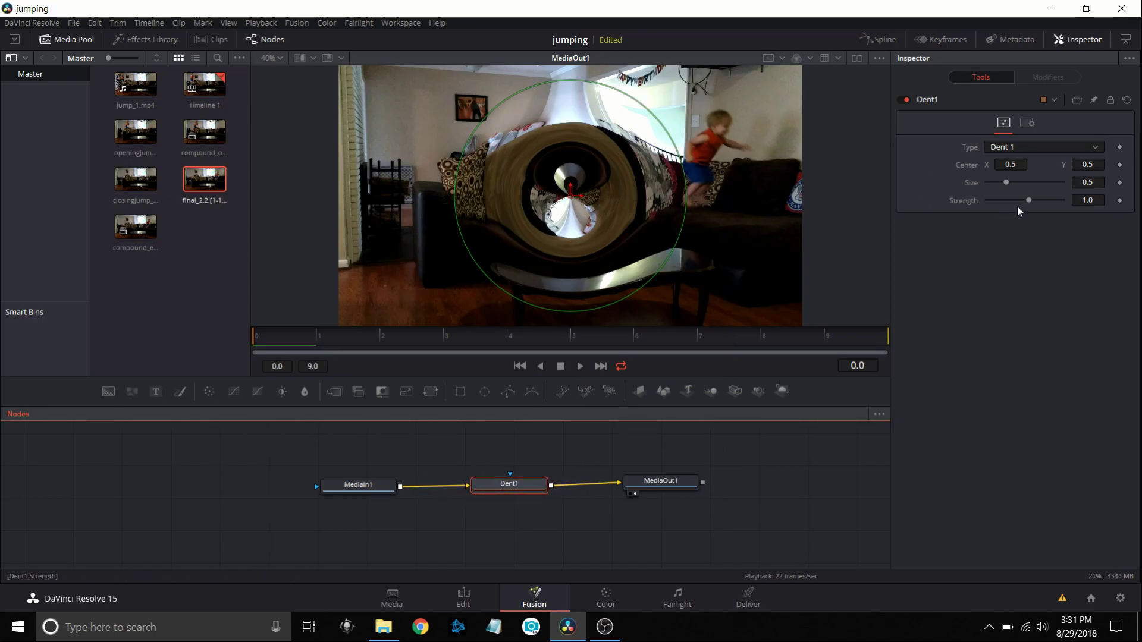
Set the Dent strength to -1.02 and fit it over the leaping boy, centred at about 0.799, 0.646 with a size of about 0.207.
left_click(1091, 201)
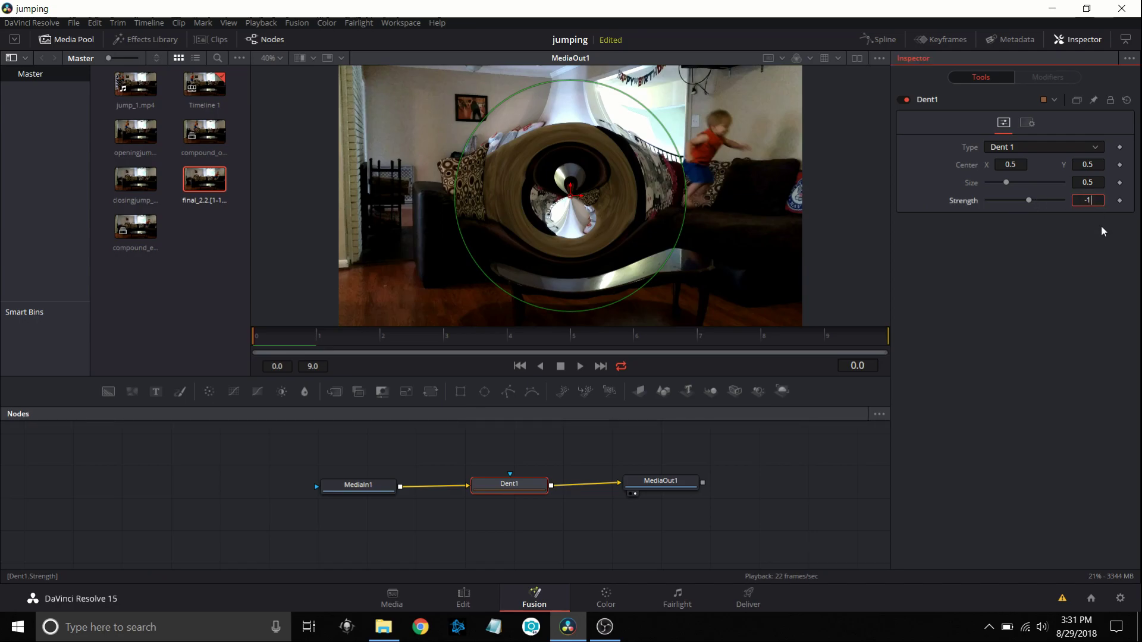
type("-1.02")
left_click(927, 176)
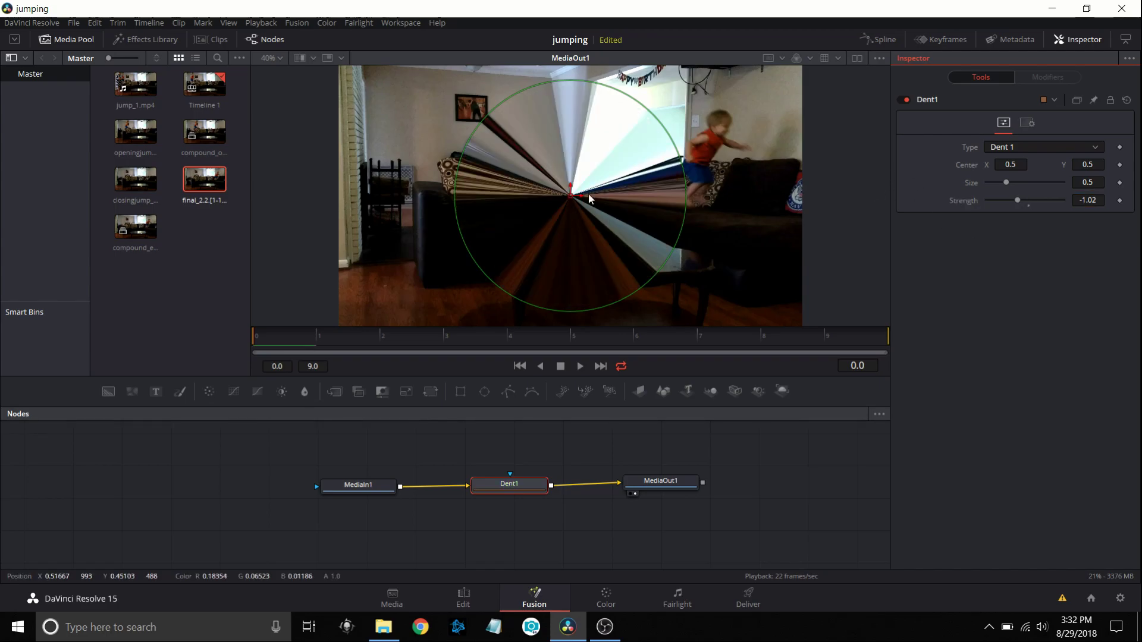
left_click_drag(652, 112, 709, 161)
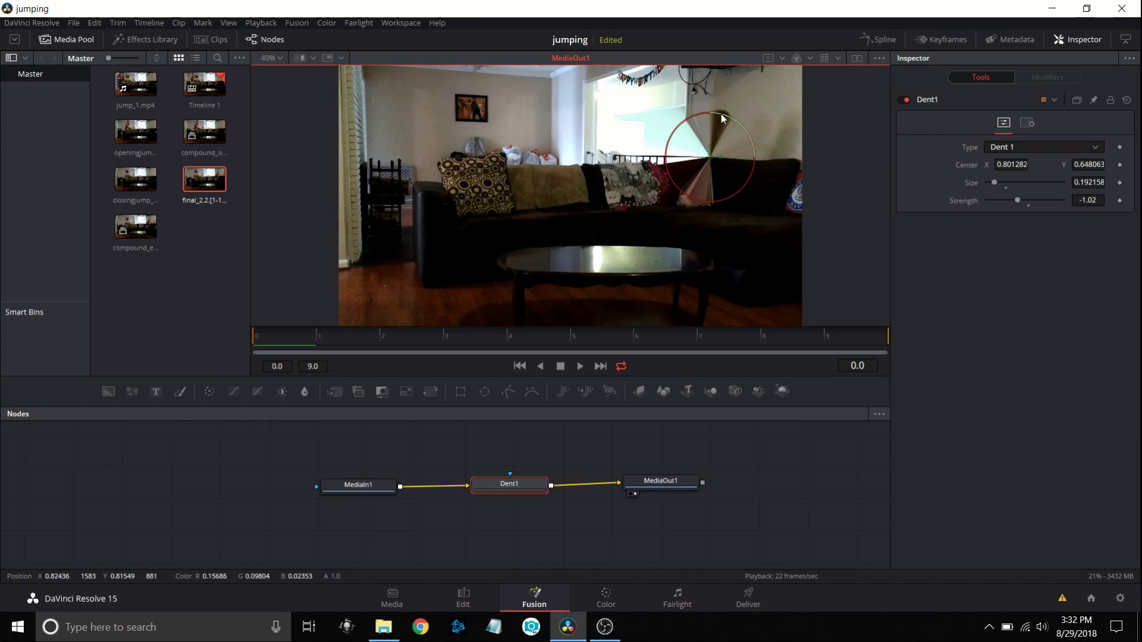
left_click_drag(722, 118, 721, 113)
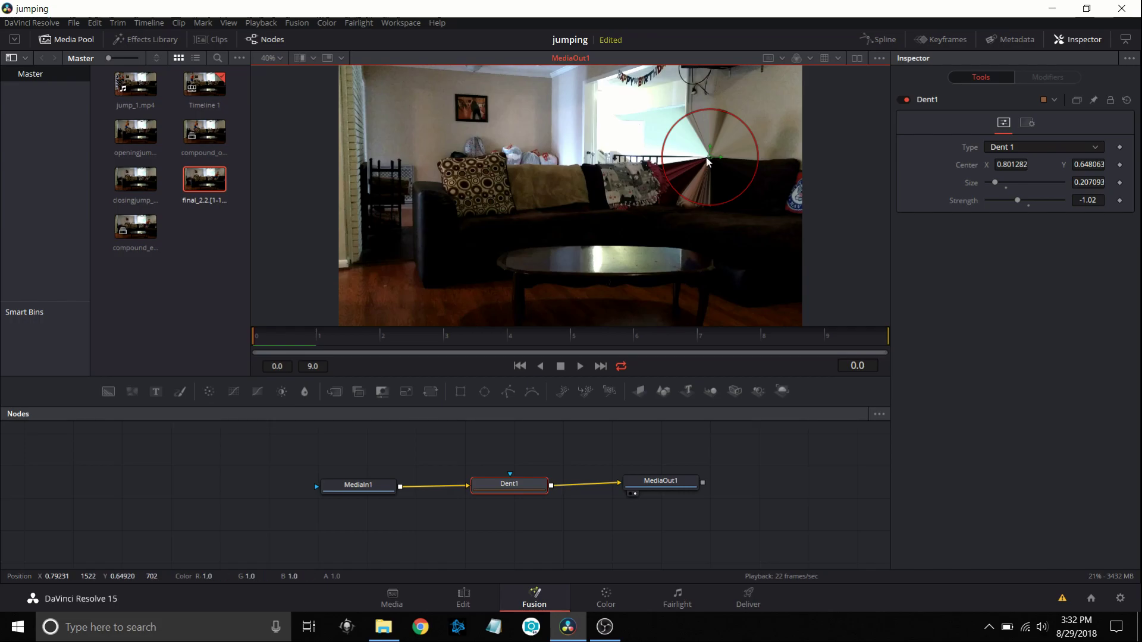
left_click_drag(709, 156, 708, 156)
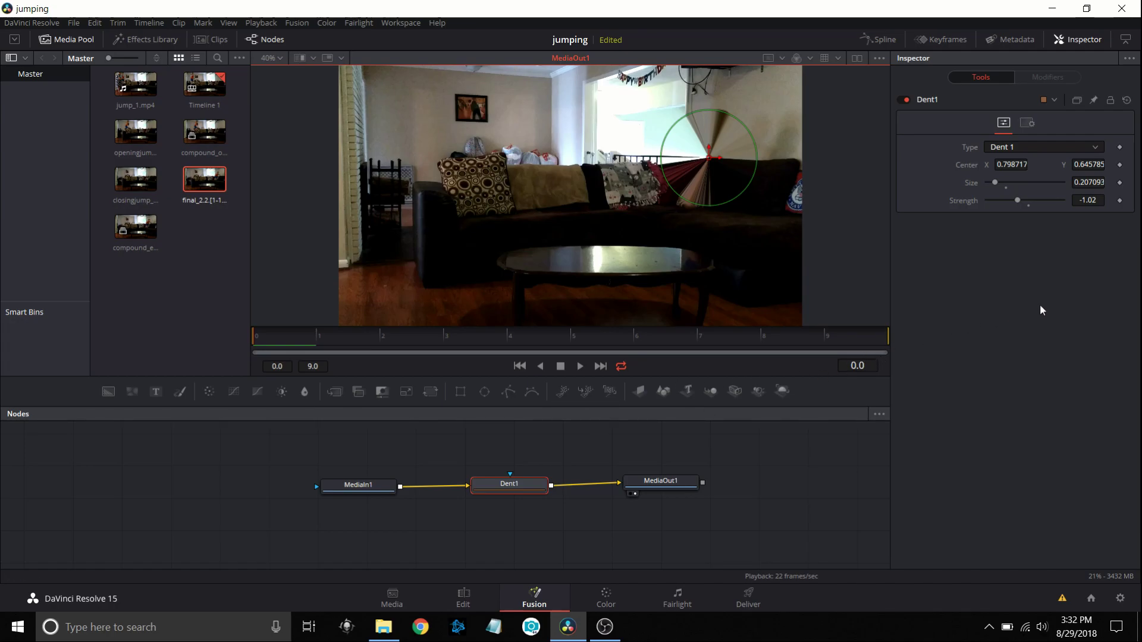
Keyframe the Dent strength from -1.02 at frame 0 to 0 at frame 9.
left_click(1119, 201)
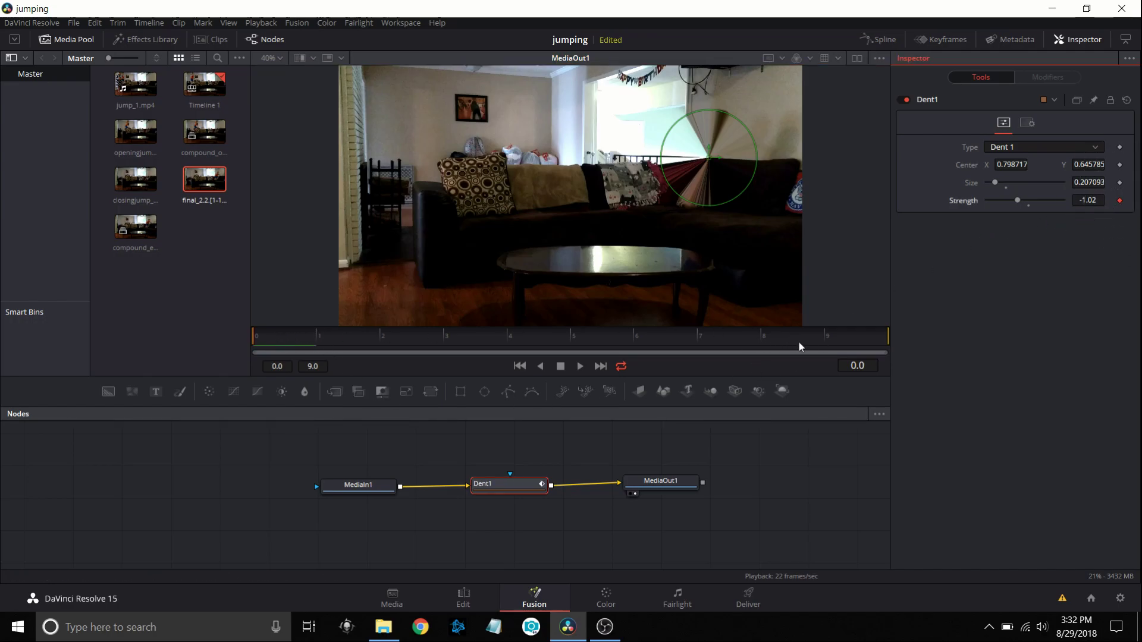
left_click(850, 337)
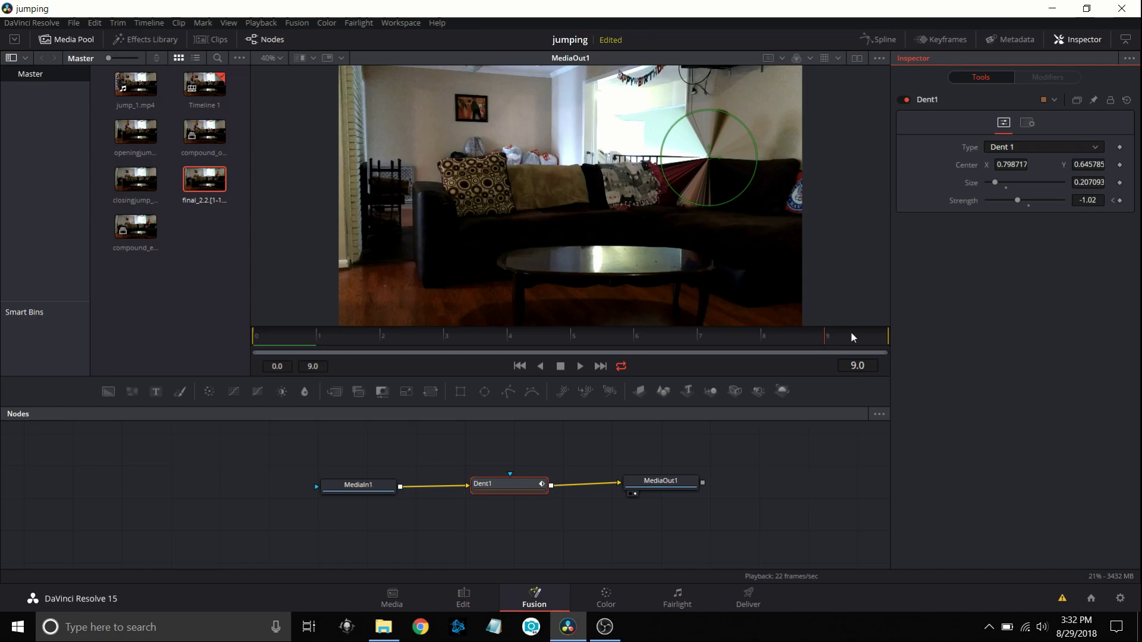
left_click(1093, 201)
type("0")
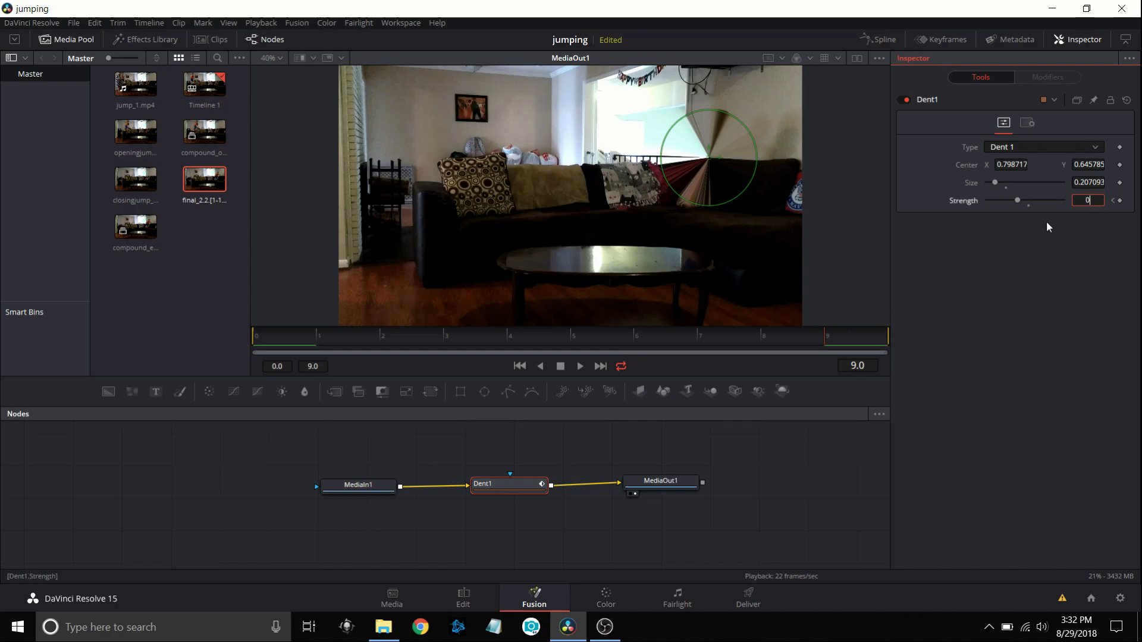
key("Return")
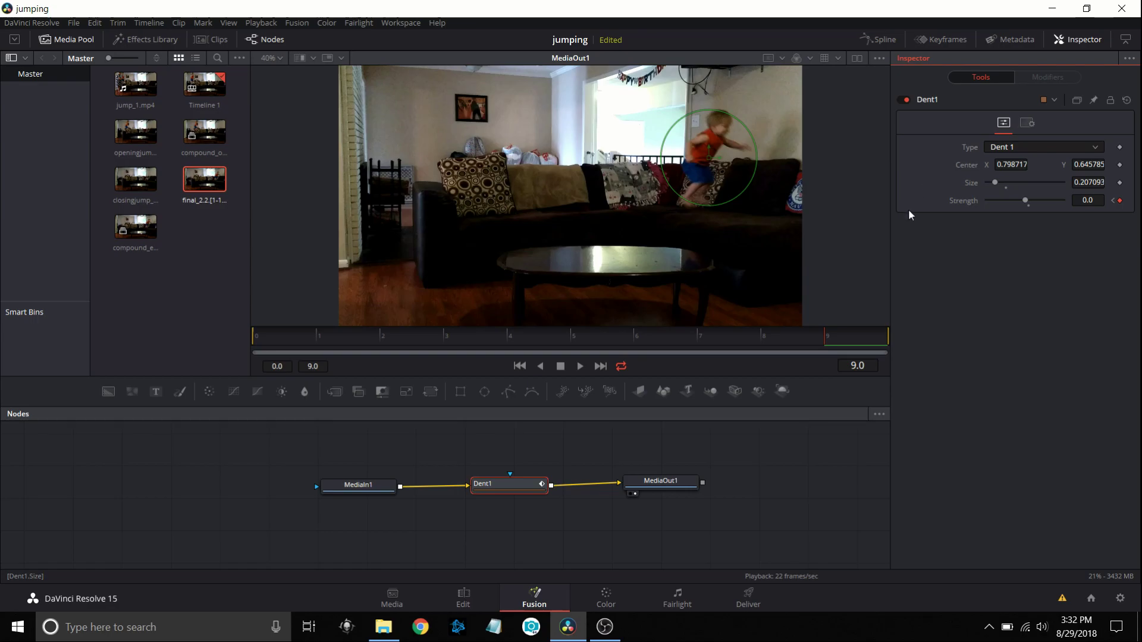
Preview the Dent animation in Fusion and play the assembled jump sequence on the Edit page from before the first distortion.
left_click(580, 367)
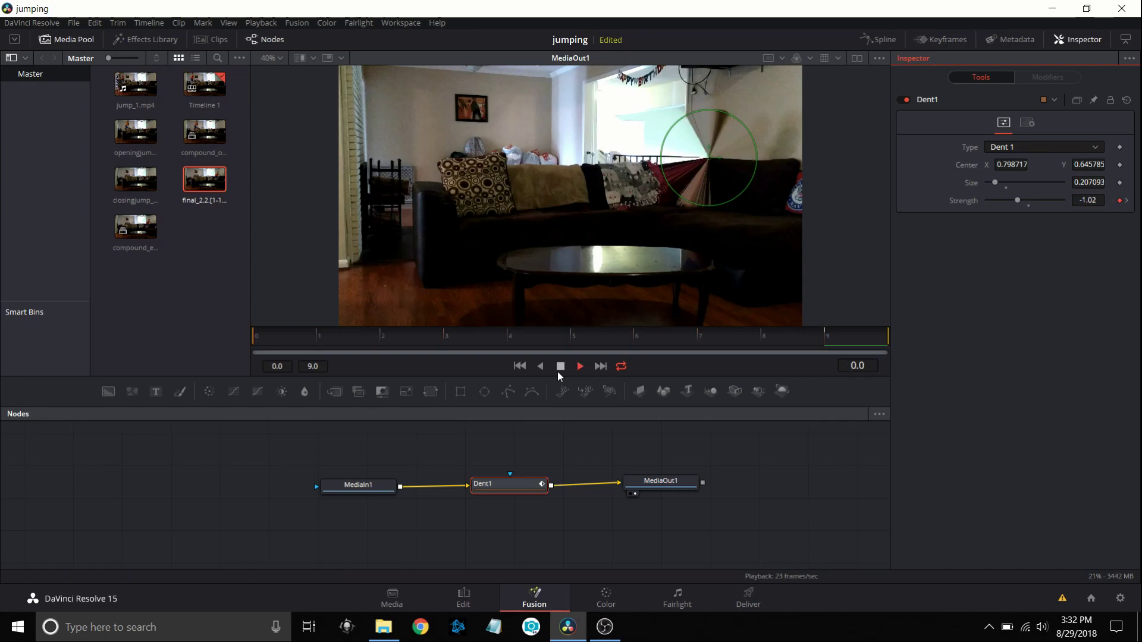
left_click(560, 368)
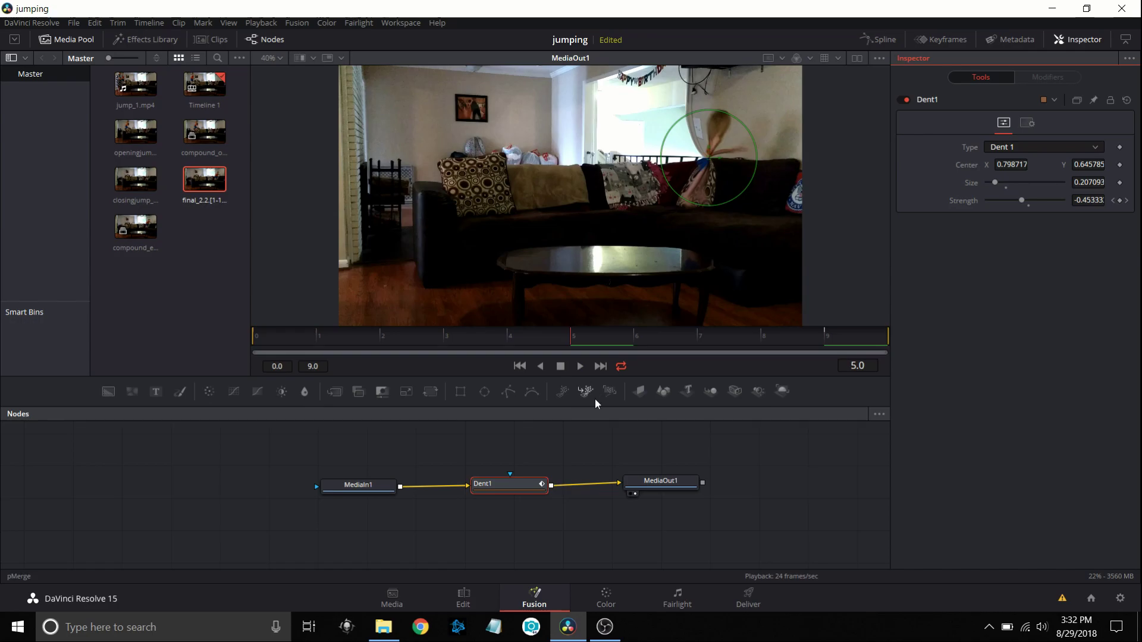
left_click(463, 597)
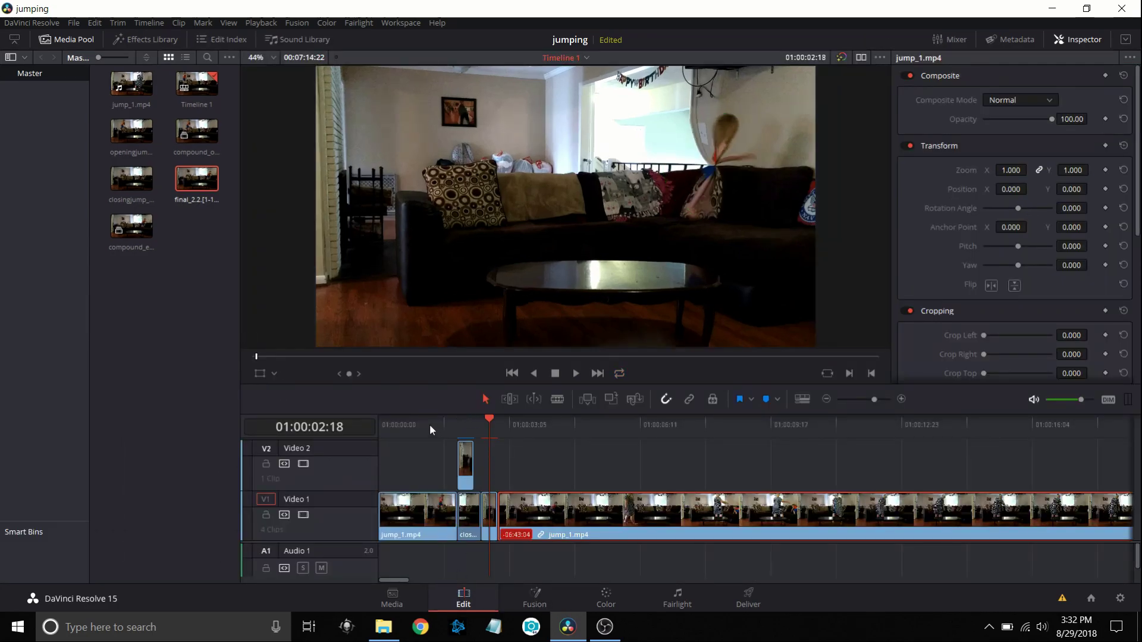
left_click(430, 423)
left_click(575, 374)
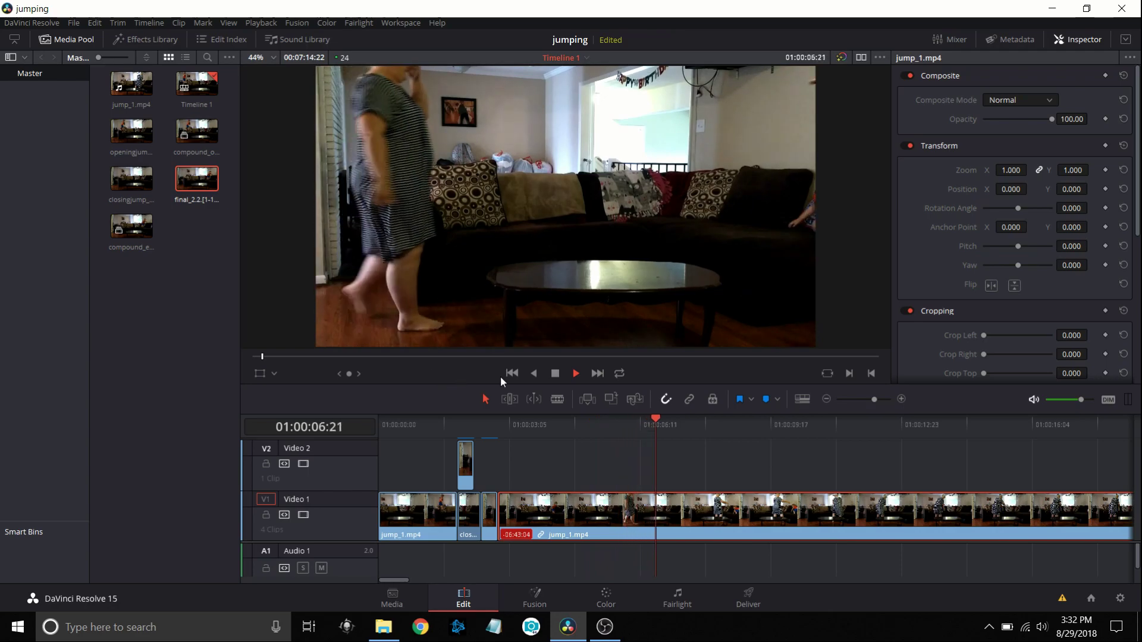
Replay the jump sequence from just before the first distortion and stop playback in the final empty-couch shot.
left_click(488, 423)
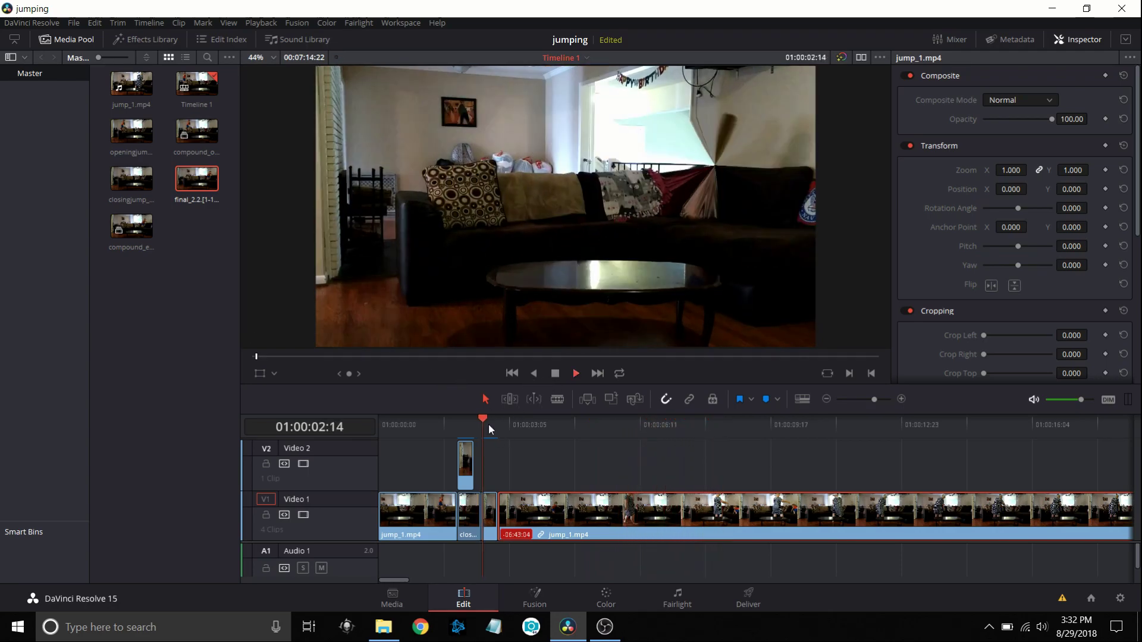
left_click(437, 426)
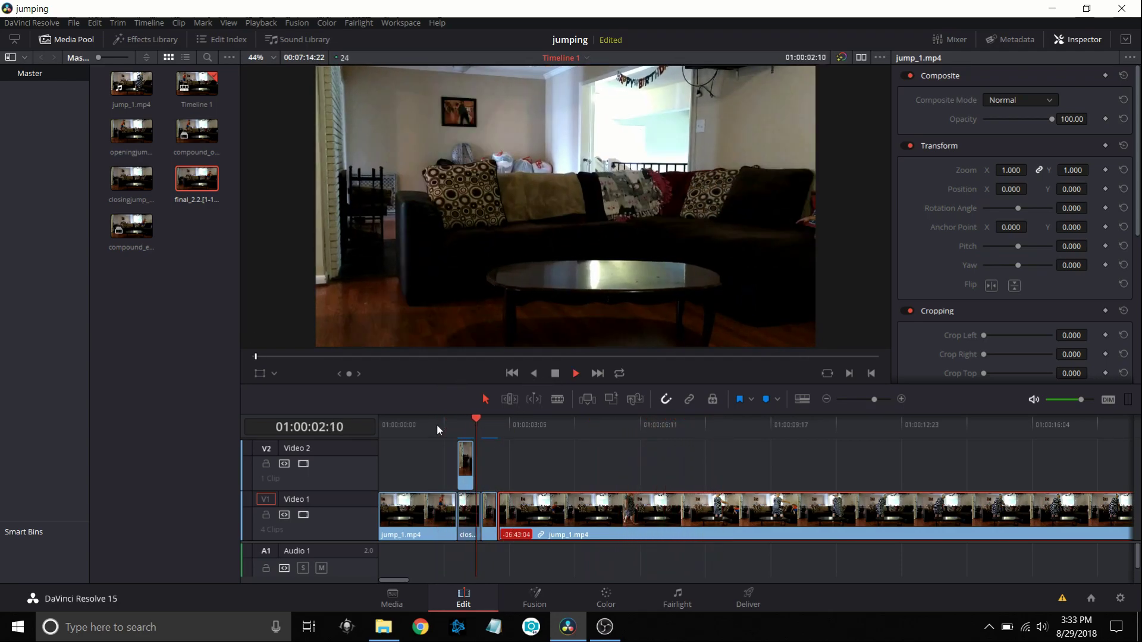
left_click(556, 374)
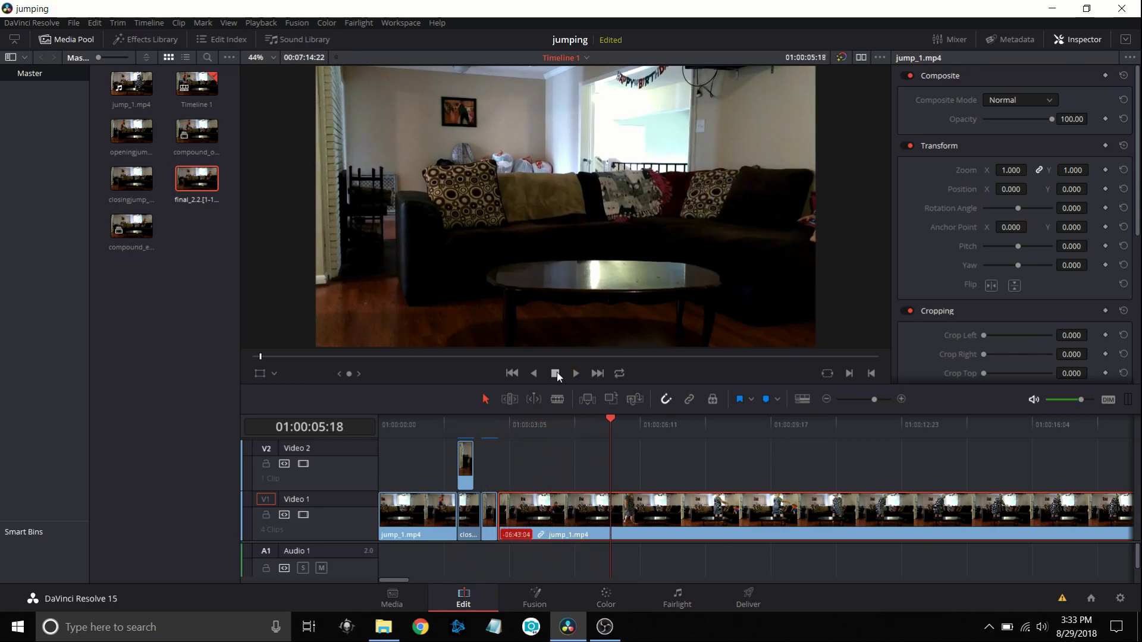
Split the last jump_1.mp4 clip on Video 1 at 01:00:05:22, just before the woman walks into the shot.
key("Right")
key("Right")
key("Right")
key("Right")
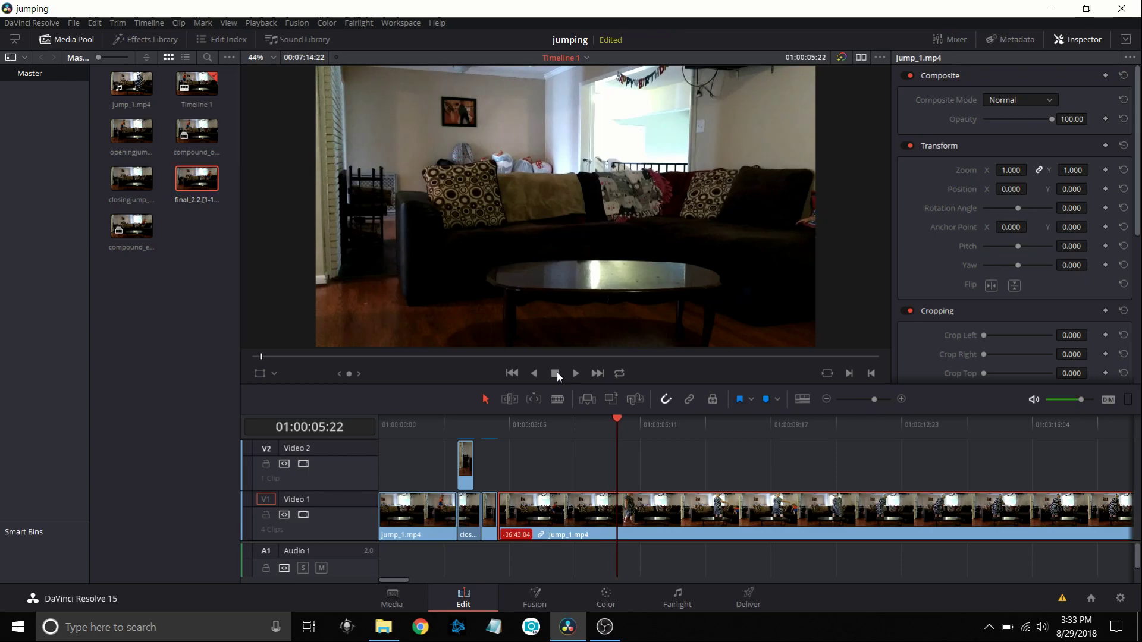
key("Right")
key("Right")
key("Right")
key("Right")
key("Right")
key("Left")
key("Left")
key("Left")
key("Left")
key("Left")
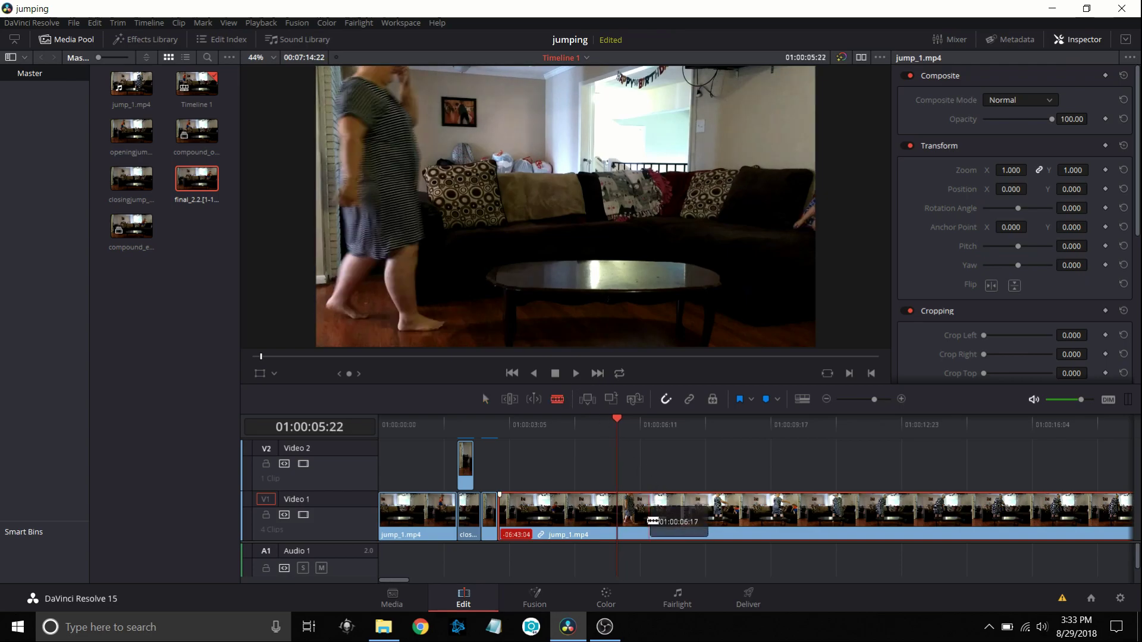
left_click(621, 516)
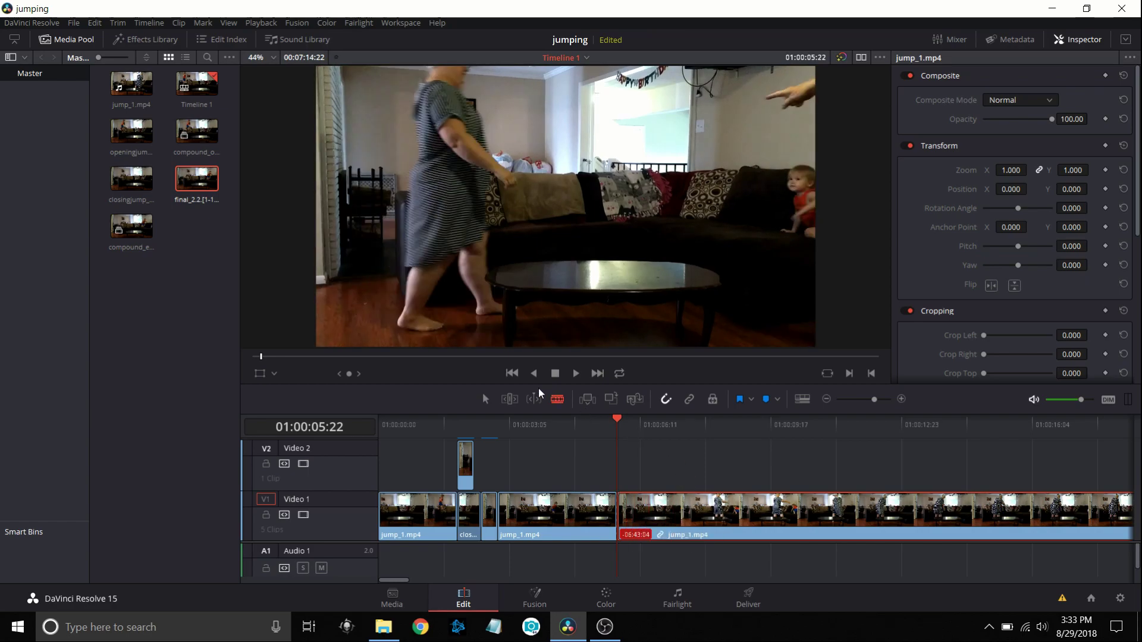
Cut the leftover jump_1.mp4 footage after the split out of the timeline.
key("a")
right_click(715, 511)
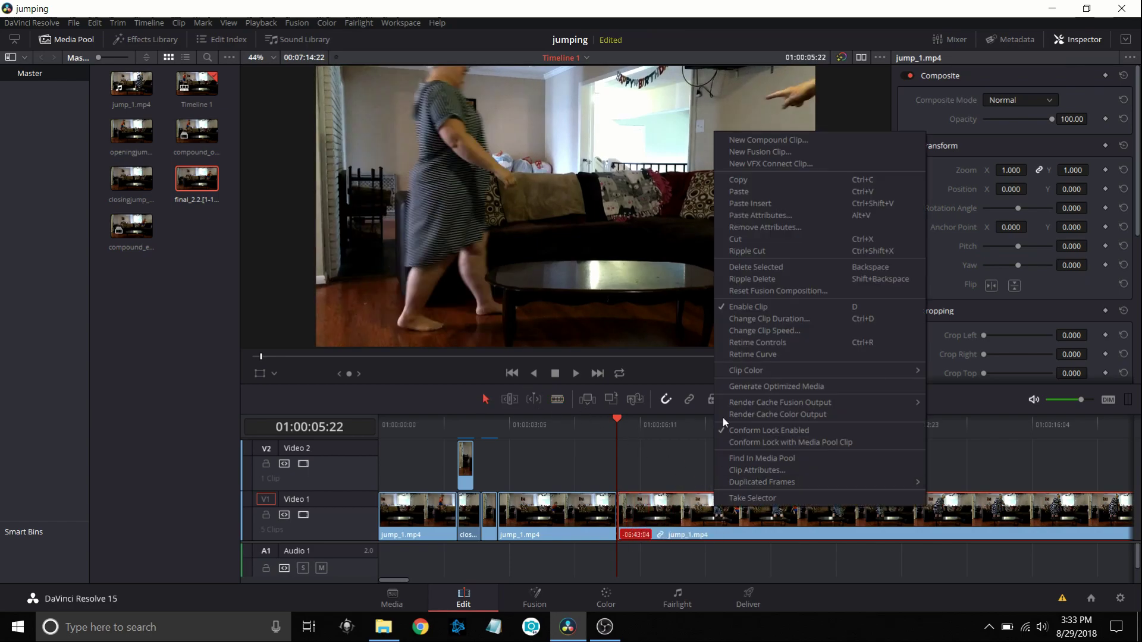
left_click(743, 241)
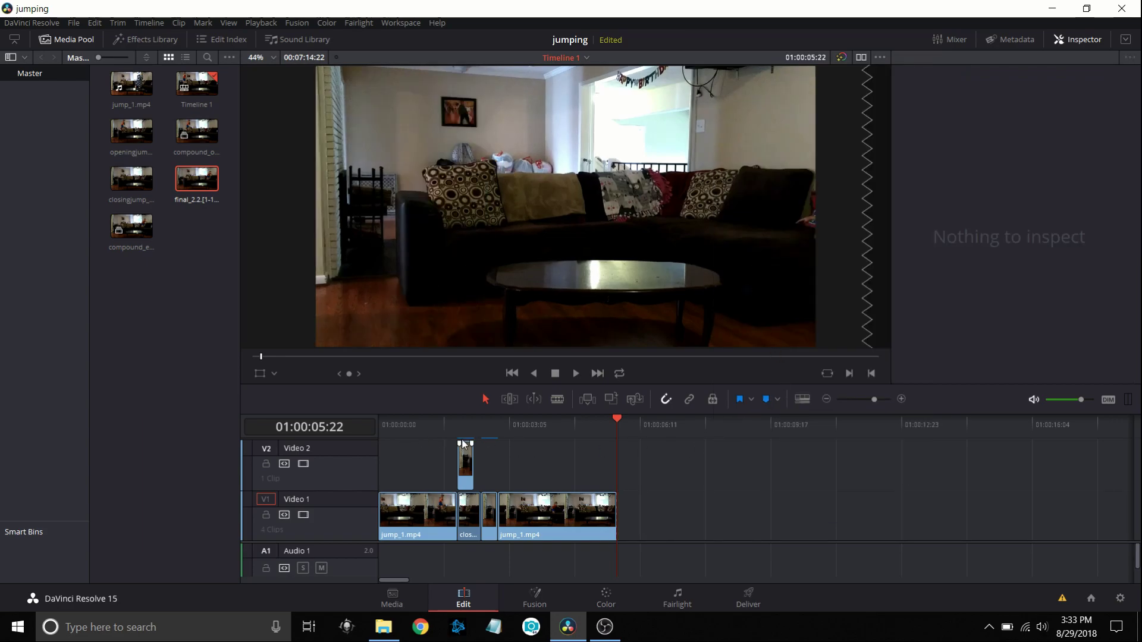
Play the trimmed sequence from the start of the timeline and park the playhead at 01:00:05:08 in the empty-couch shot.
left_click(381, 430)
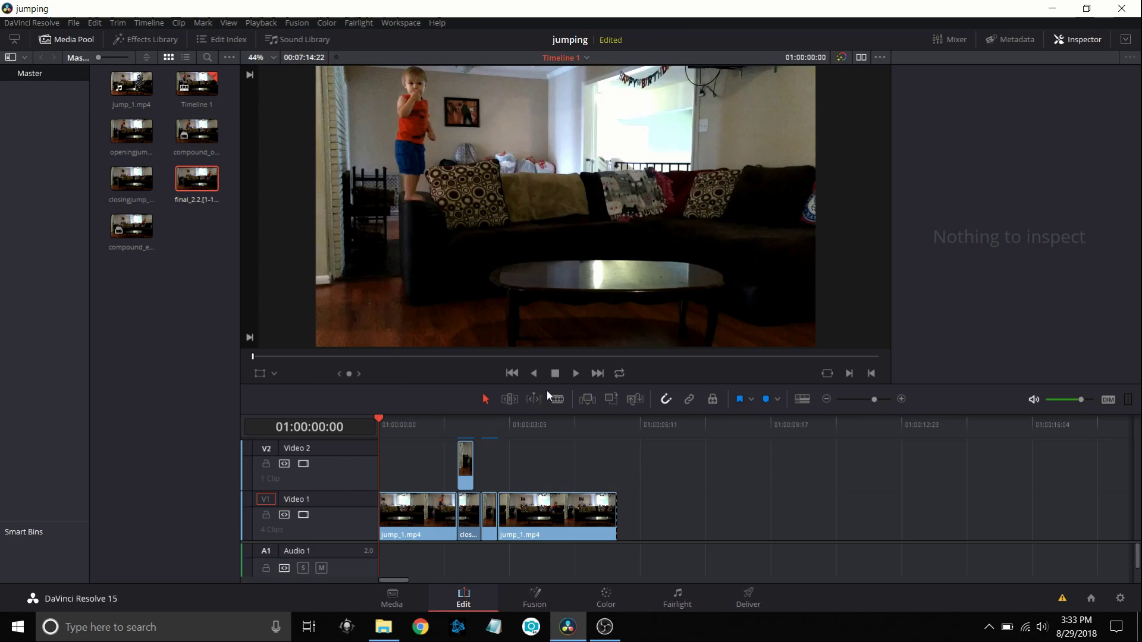
left_click(575, 374)
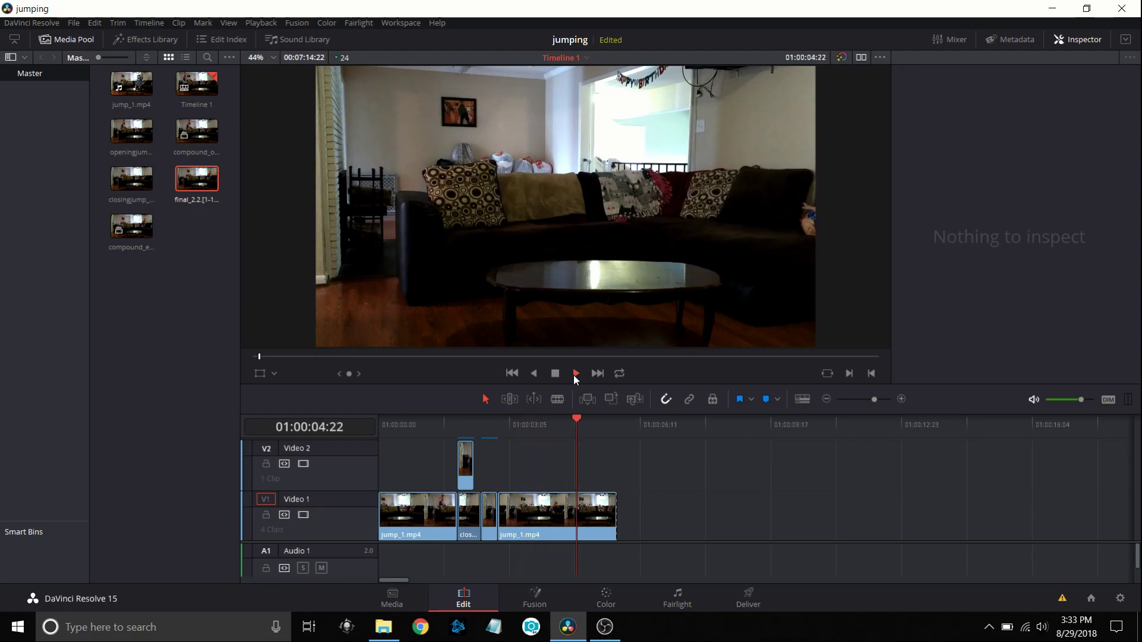
left_click(556, 374)
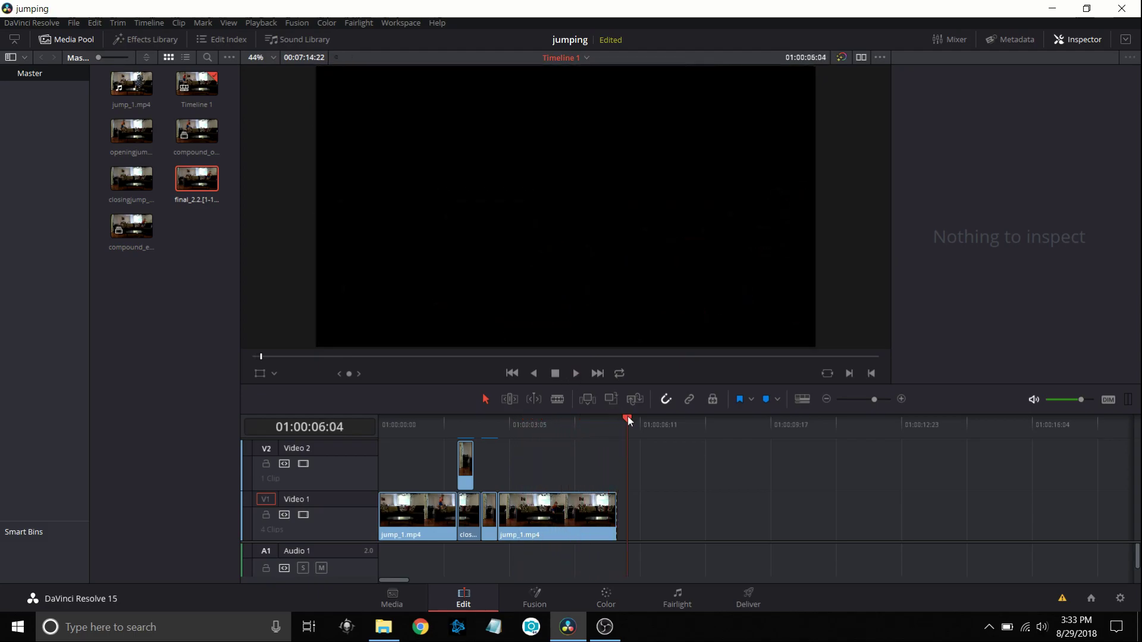
left_click(594, 431)
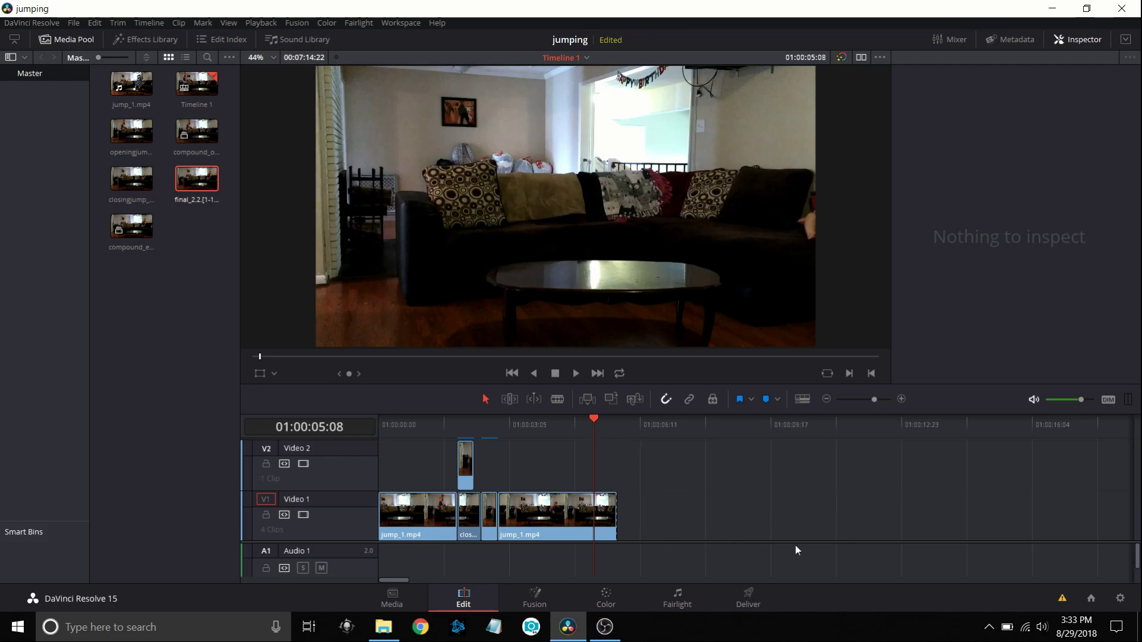
Move the distant jump_1.mp4 audio clip on Audio 1 to shortly after the end of the video clips.
left_click(827, 399)
left_click(826, 399)
left_click(827, 399)
left_click(827, 399)
left_click(826, 399)
left_click_drag(842, 547, 453, 552)
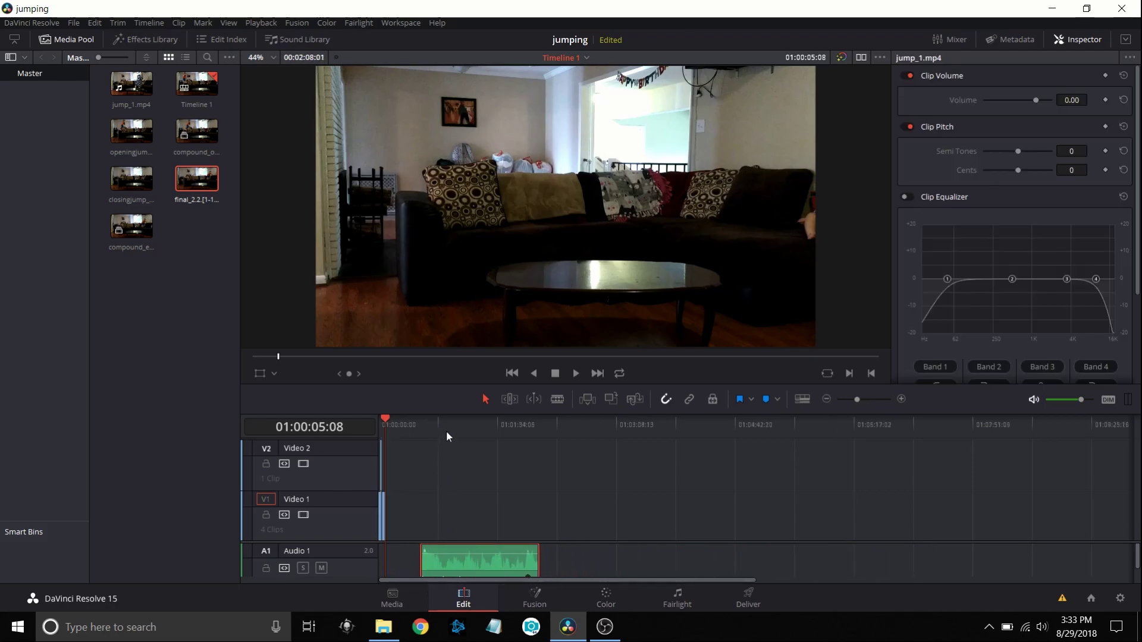
Play the relocated audio clip from near its beginning to listen for usable sound.
left_click(446, 430)
left_click(435, 427)
key("space")
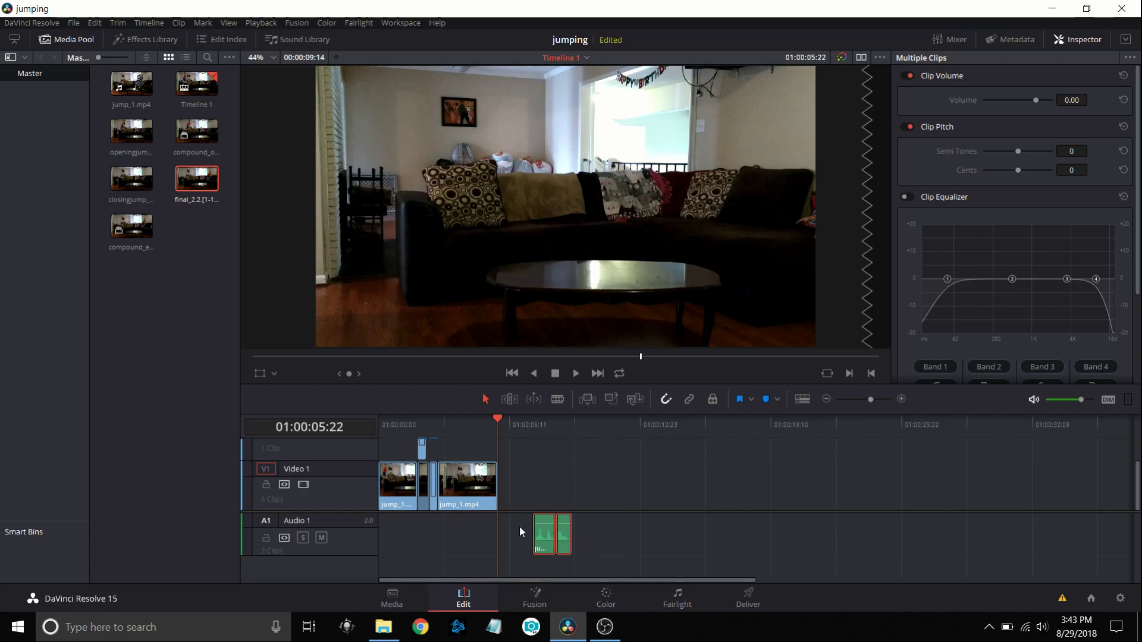
Move both short audio clips so they end with the video at 01:00:05:22, and play the sequence from the start.
left_click_drag(521, 503, 492, 538)
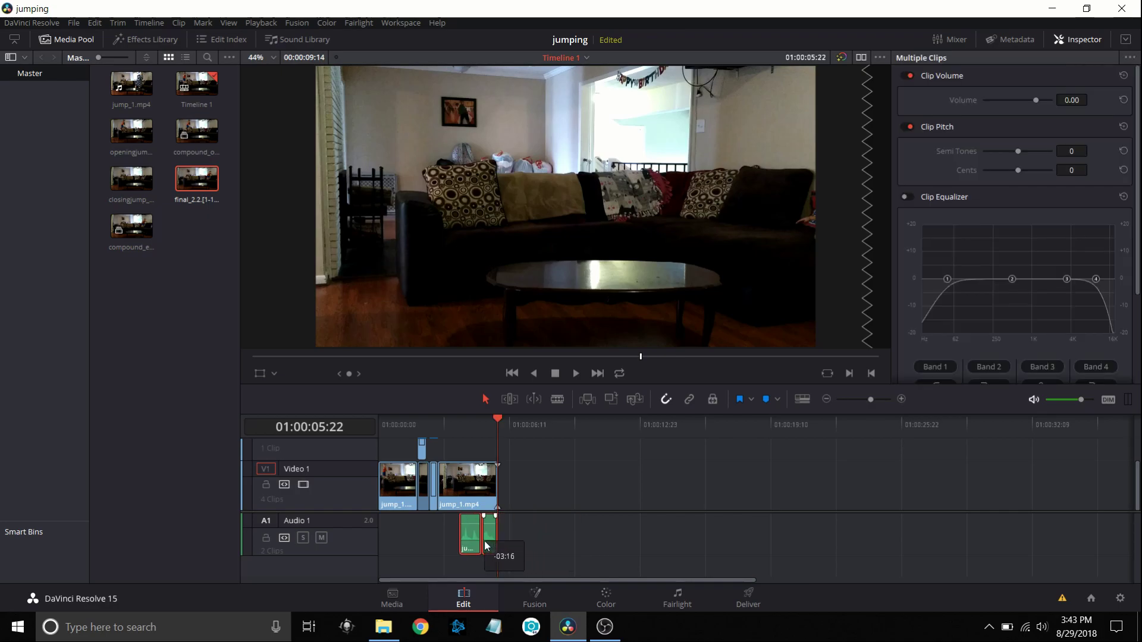
left_click(384, 424)
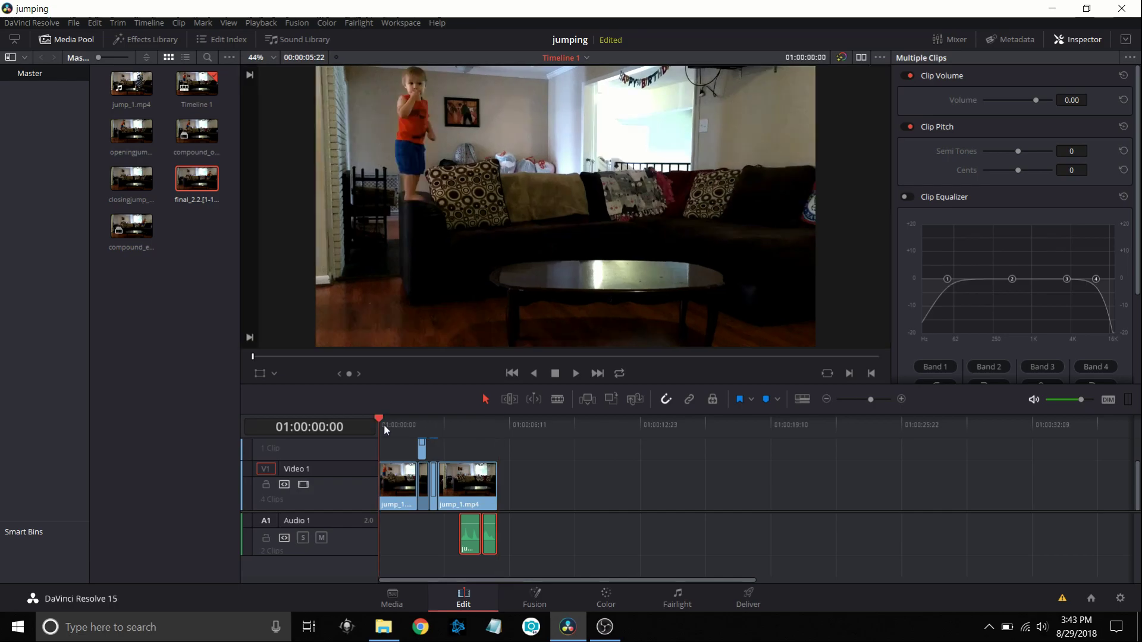
left_click(901, 399)
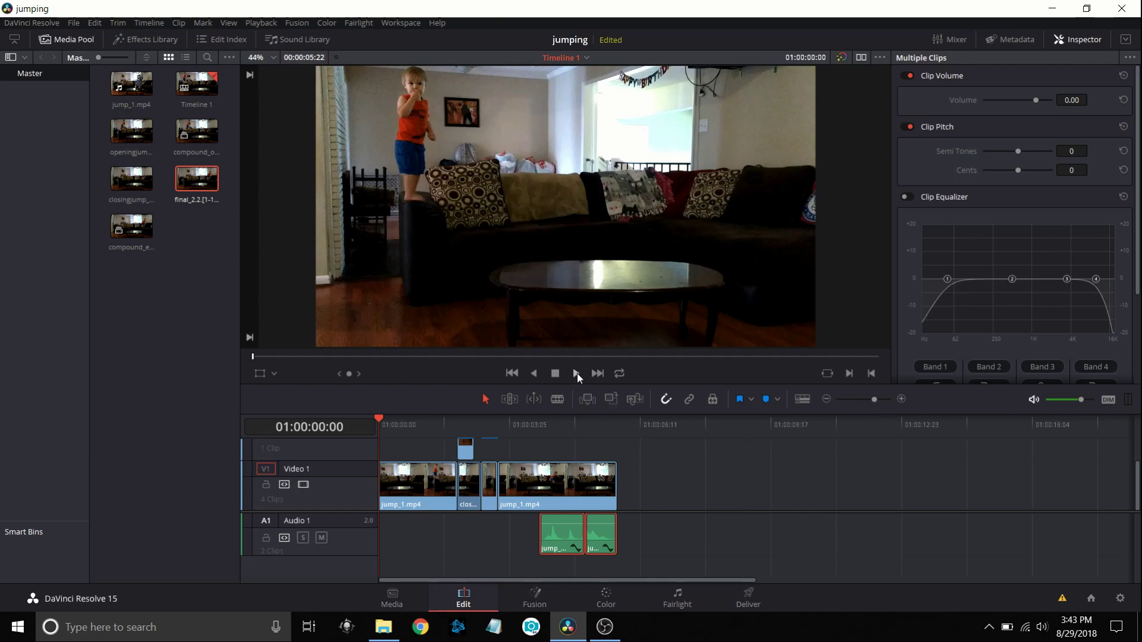
left_click(577, 373)
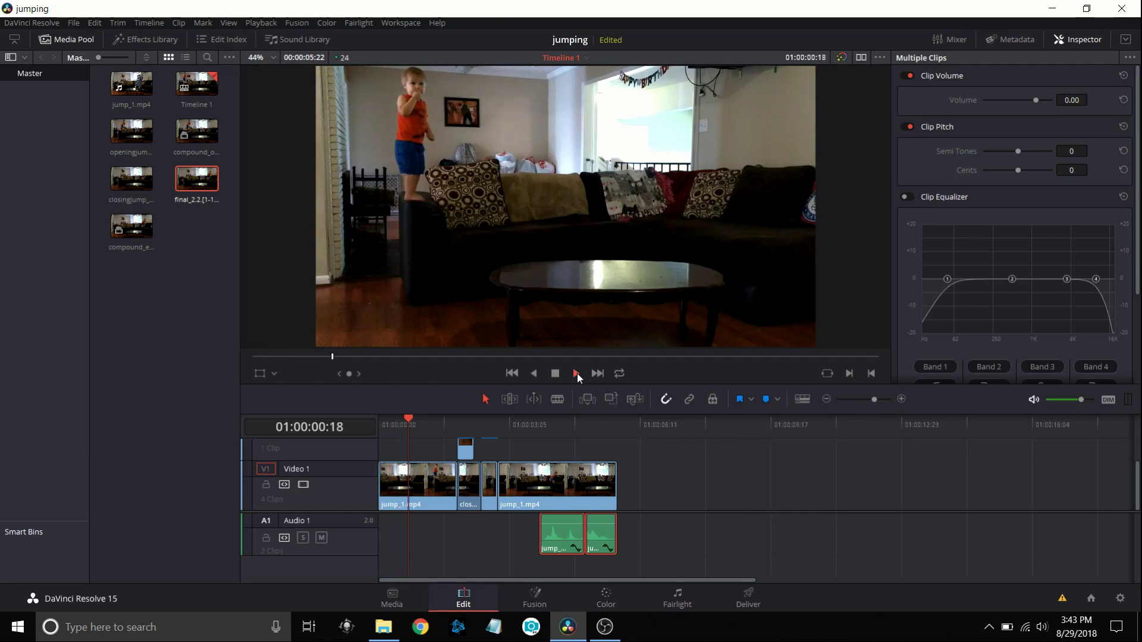